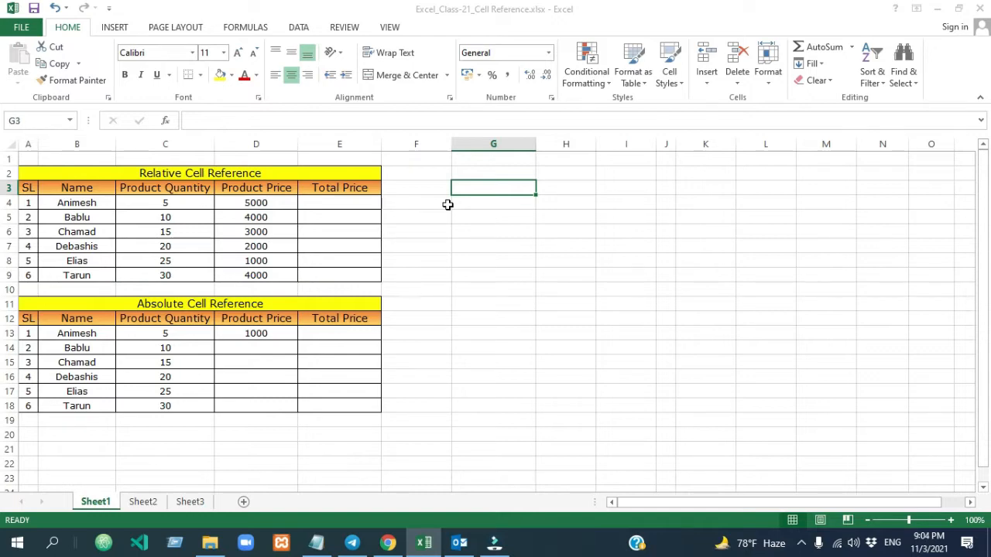
pyautogui.click(511, 288)
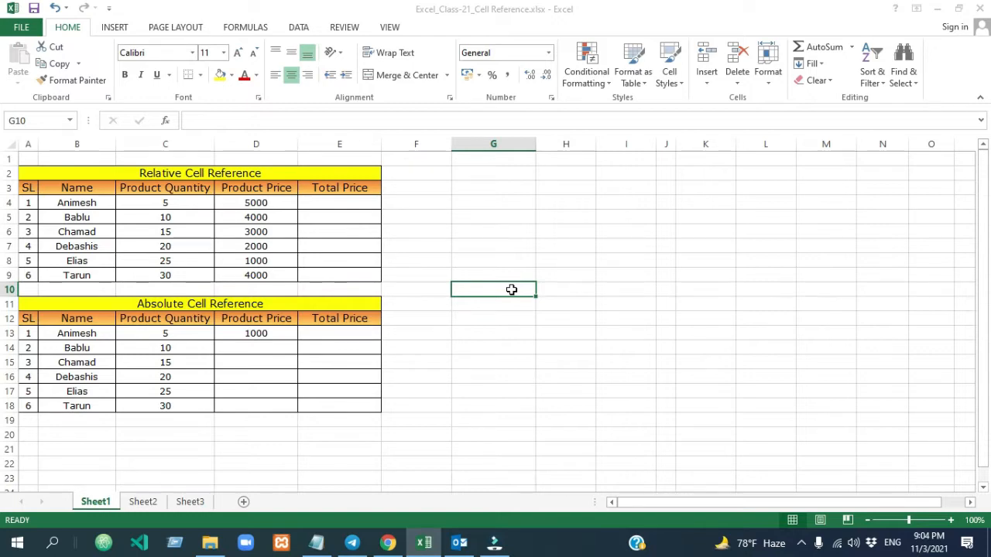
pyautogui.click(538, 217)
pyautogui.click(524, 217)
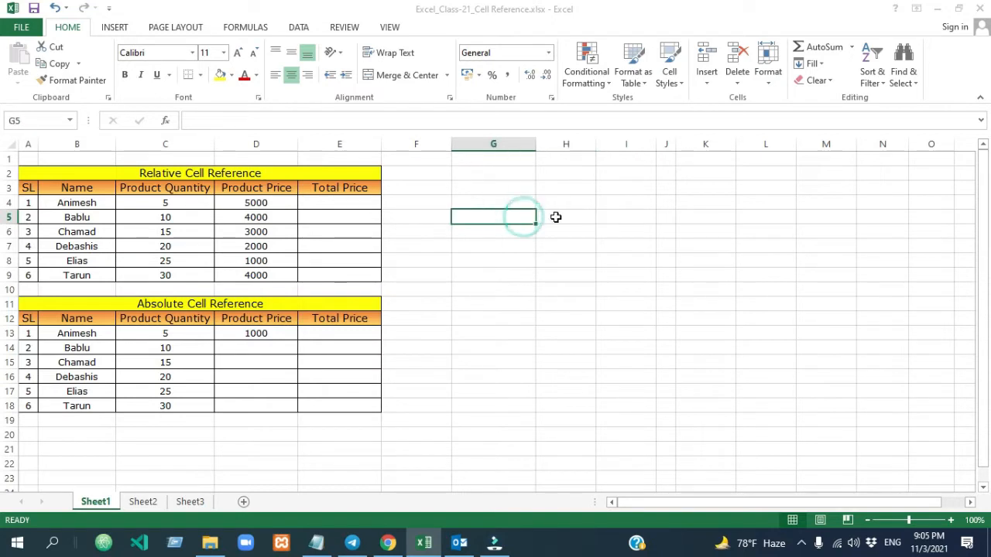
pyautogui.click(556, 218)
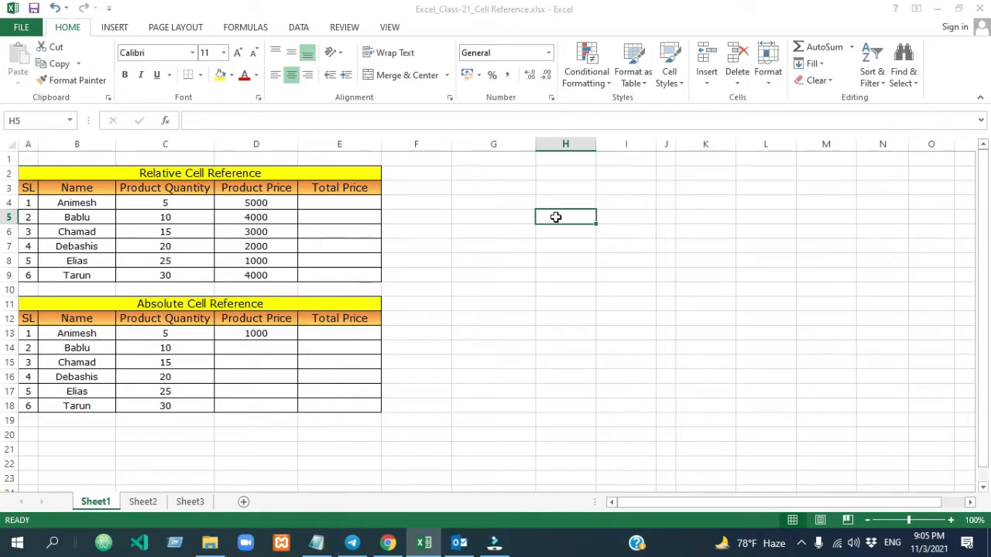
pyautogui.click(471, 213)
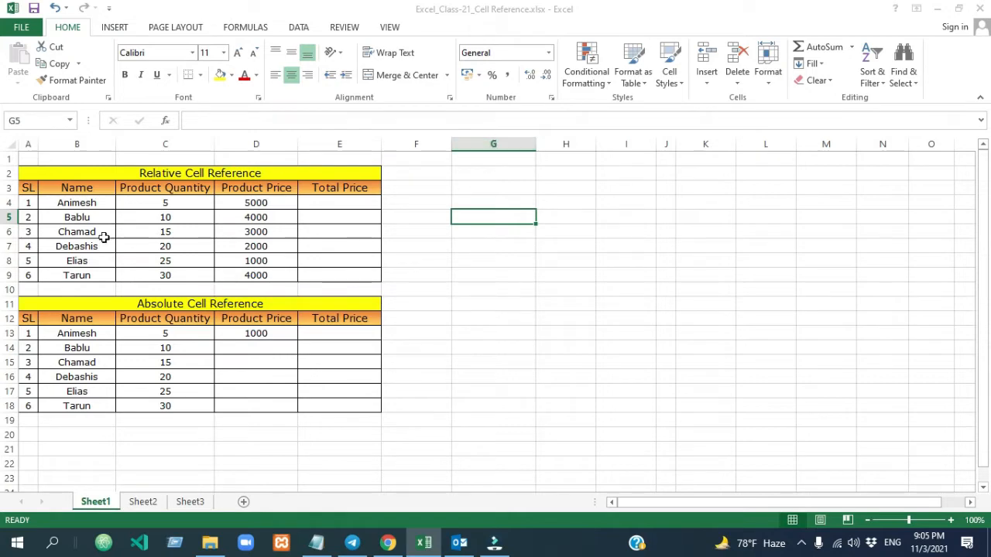
pyautogui.click(496, 214)
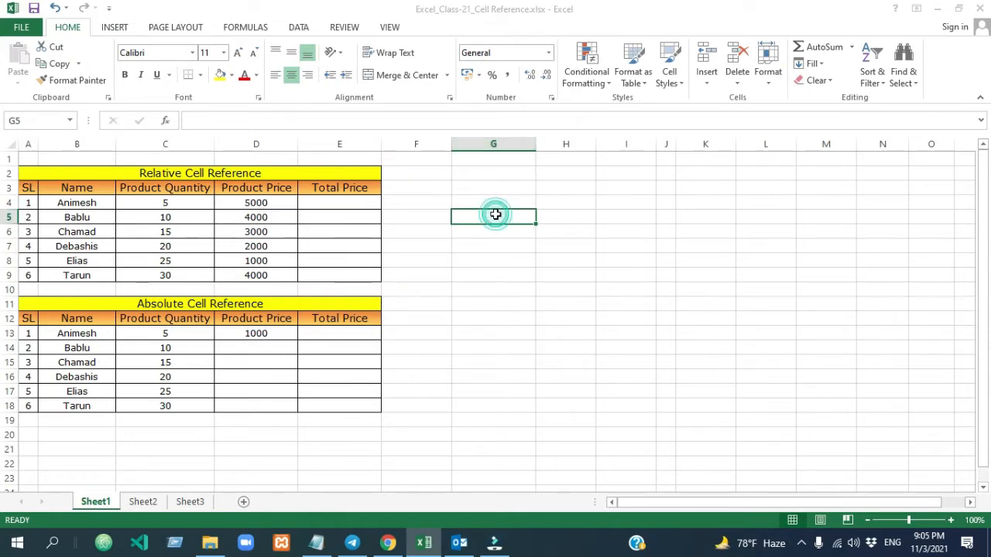
pyautogui.click(618, 310)
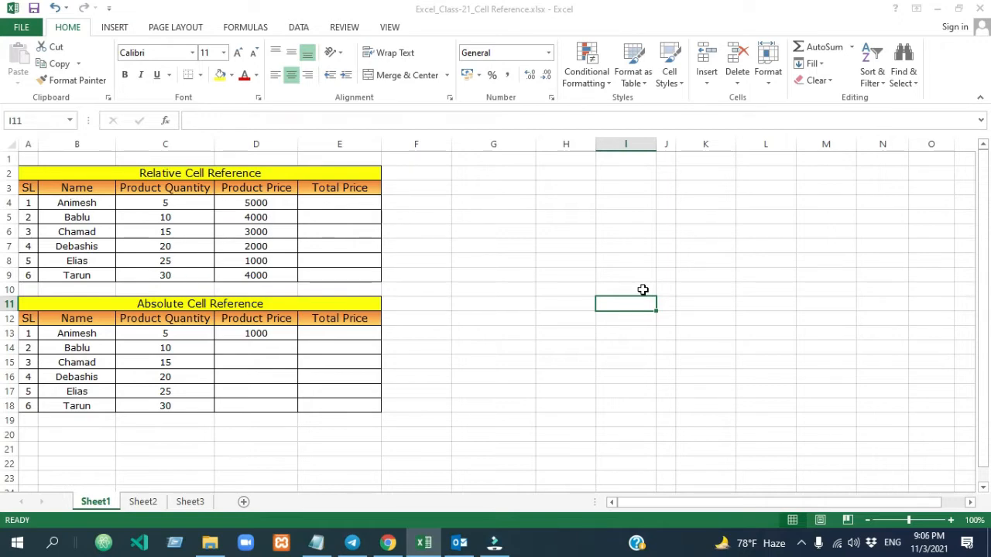
pyautogui.click(526, 265)
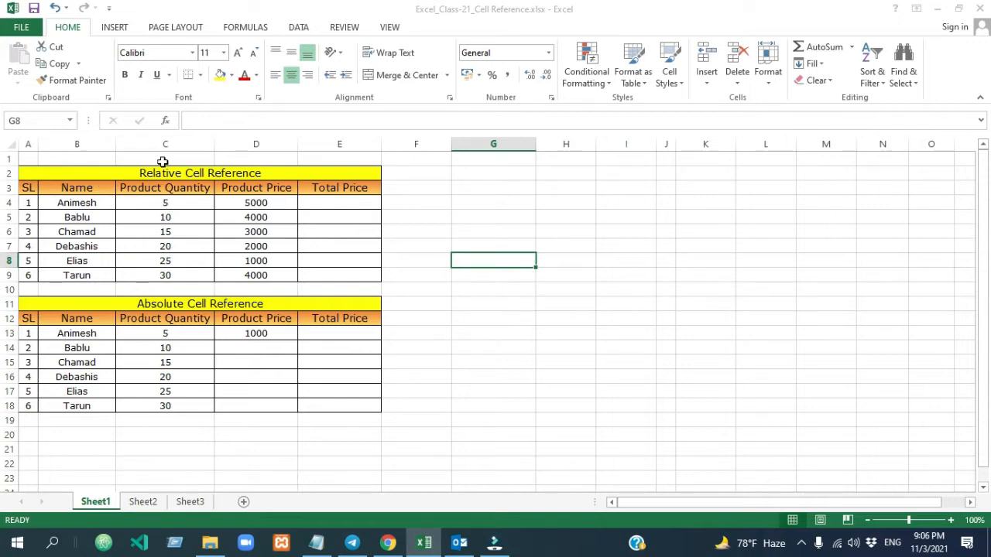
# - Examine the Relative Cell Reference table's Product Quantity and Product Price columns, including the first row's values in C4 and D4
pyautogui.moveTo(167, 174); pyautogui.dragTo(170, 277)
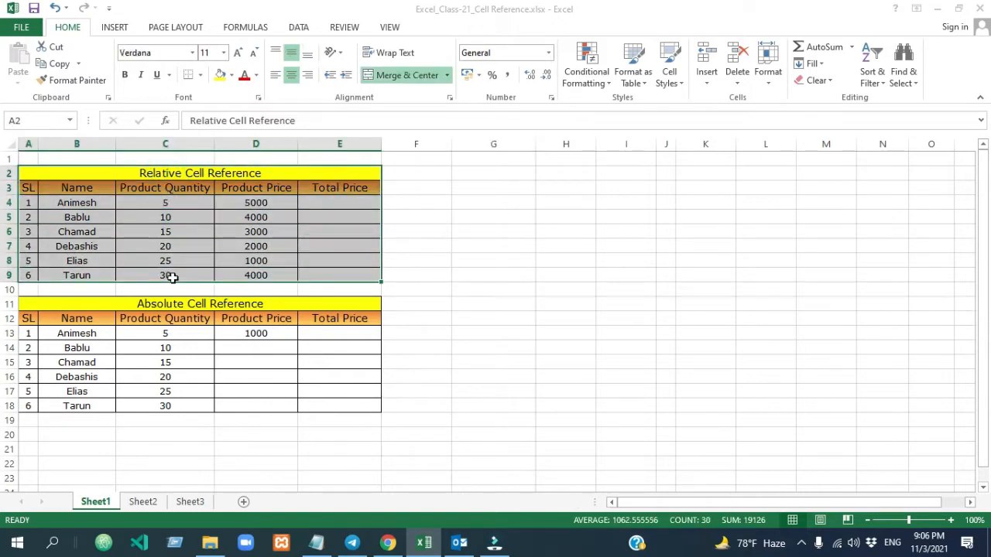
pyautogui.click(164, 199)
pyautogui.click(165, 188)
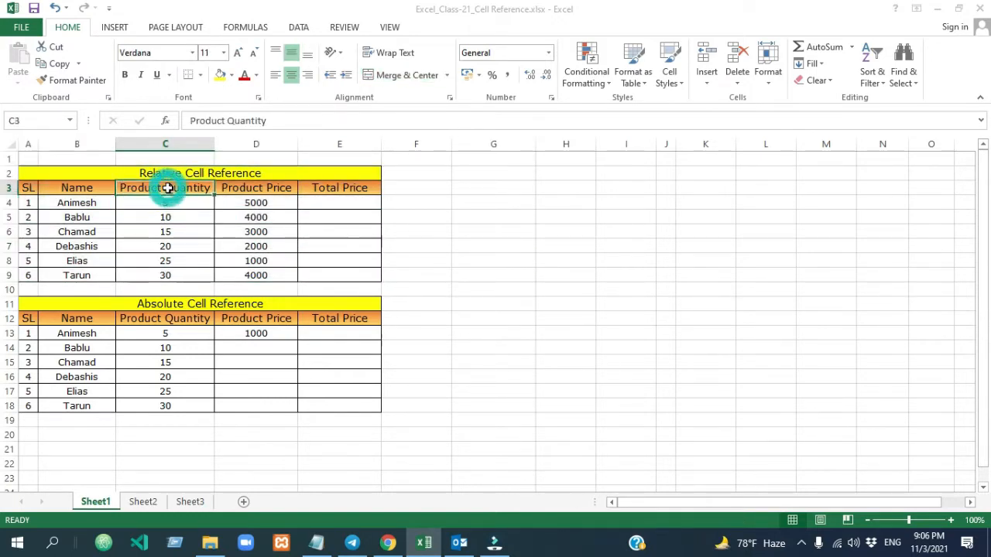
pyautogui.click(241, 190)
pyautogui.click(175, 203)
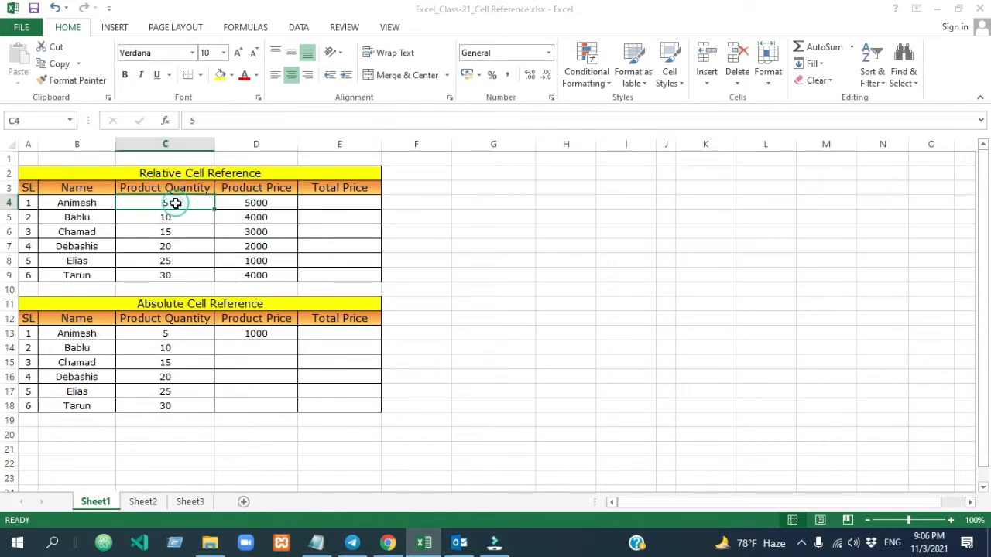
pyautogui.click(246, 202)
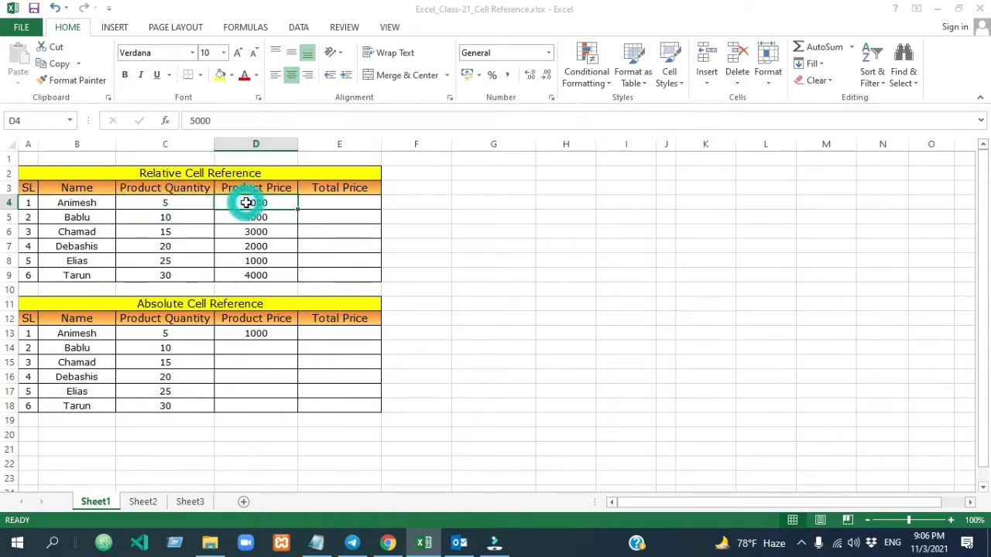
# - Enter the formula =C4*D4 in E4 to calculate the first Total Price of the Relative Cell Reference table
pyautogui.click(346, 205)
pyautogui.click(347, 204)
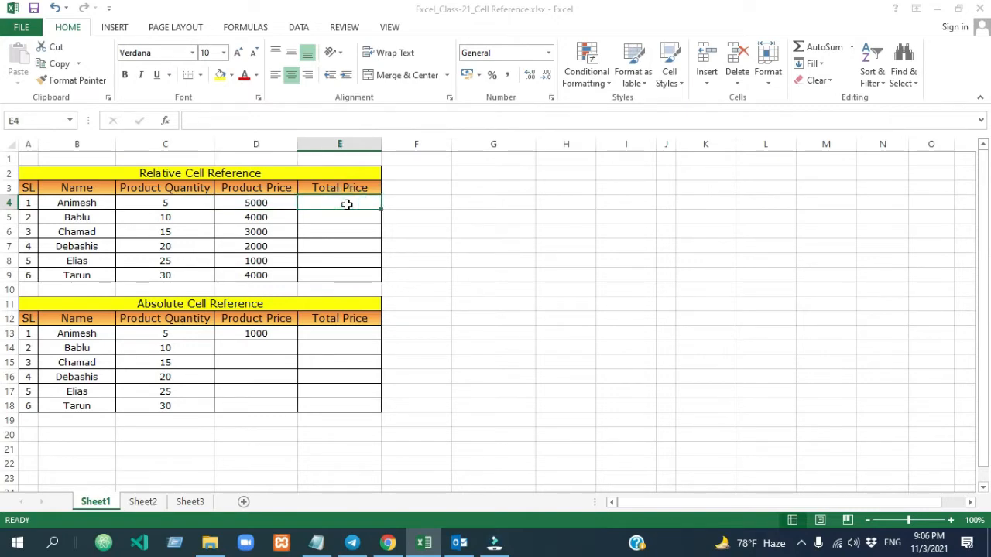
pyautogui.write('=')
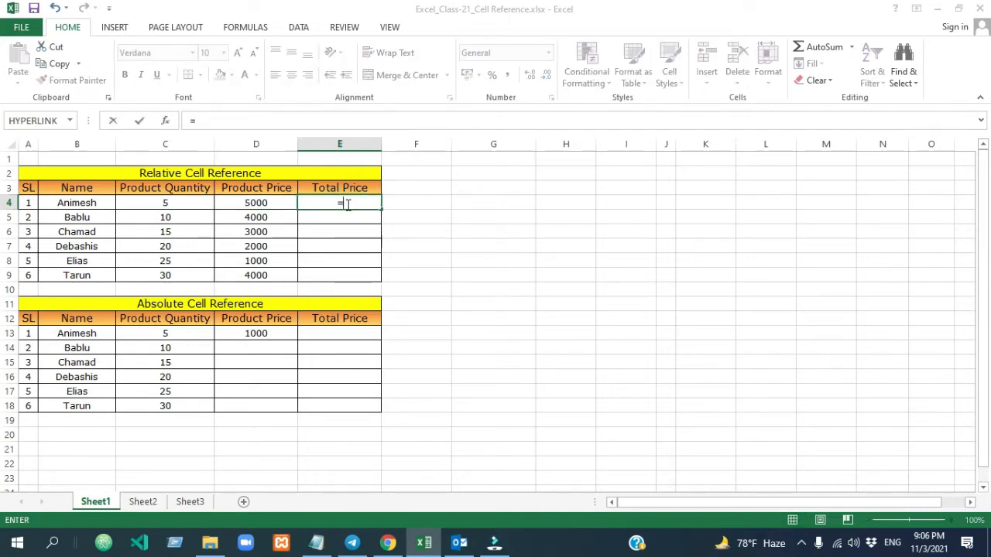
pyautogui.click(178, 203)
pyautogui.write('*')
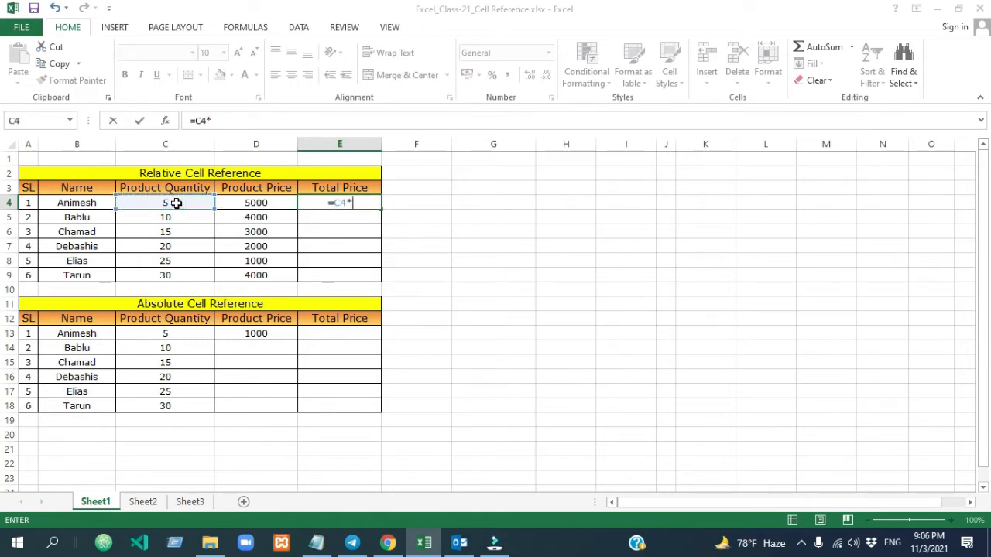
pyautogui.click(256, 203)
pyautogui.press('Return')
pyautogui.click(502, 228)
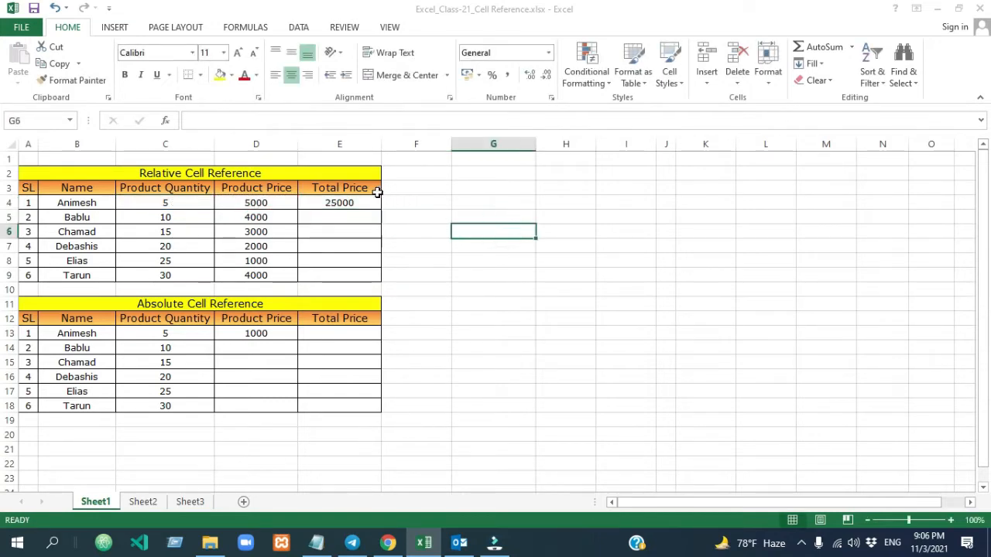
# - Fill the Total Price formula from E4 down through E9 in the Relative Cell Reference table
pyautogui.click(350, 202)
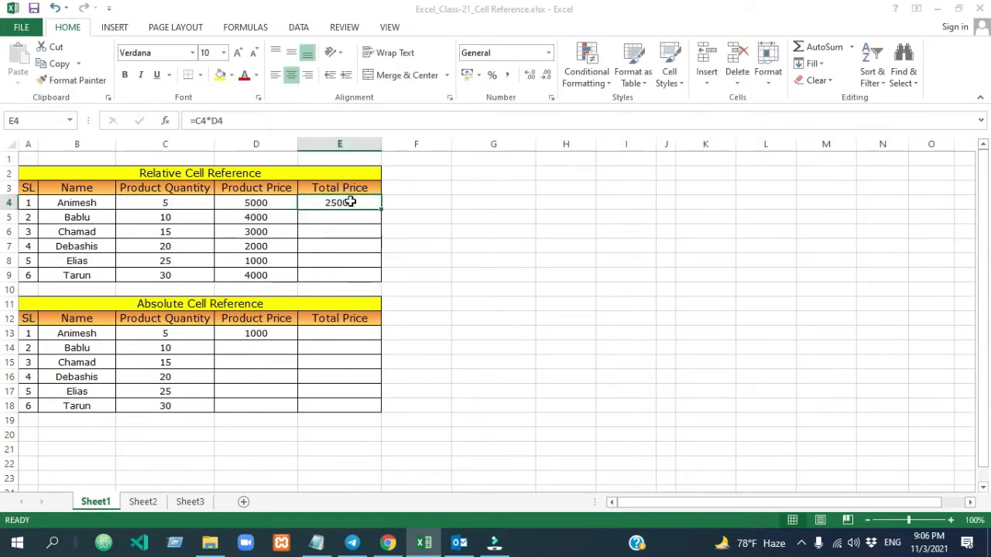
pyautogui.click(163, 203)
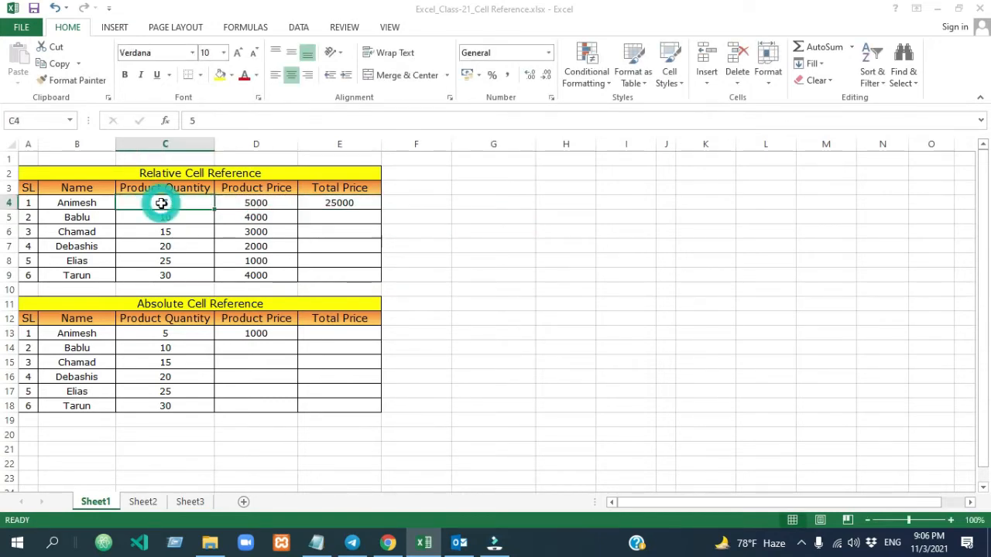
pyautogui.click(340, 203)
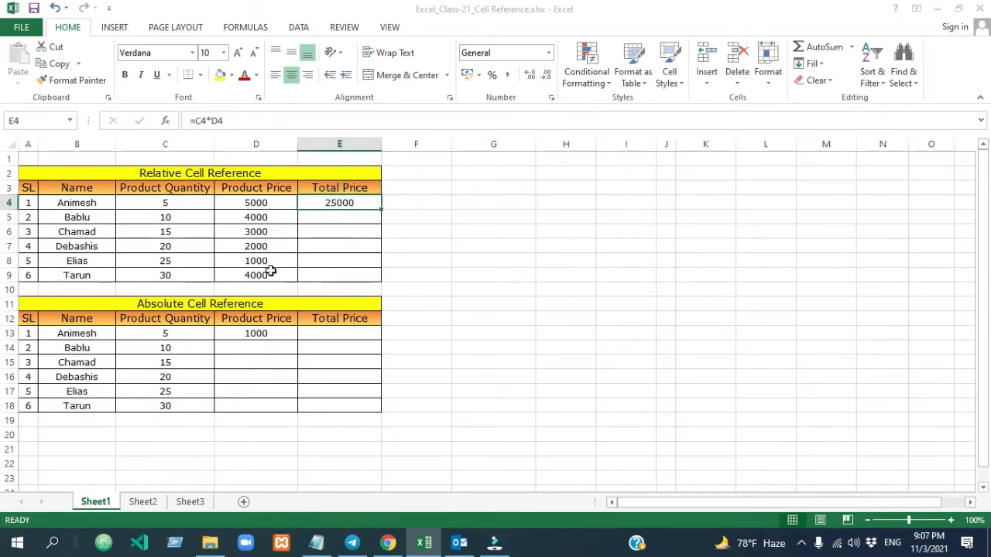
pyautogui.moveTo(383, 210); pyautogui.dragTo(379, 282)
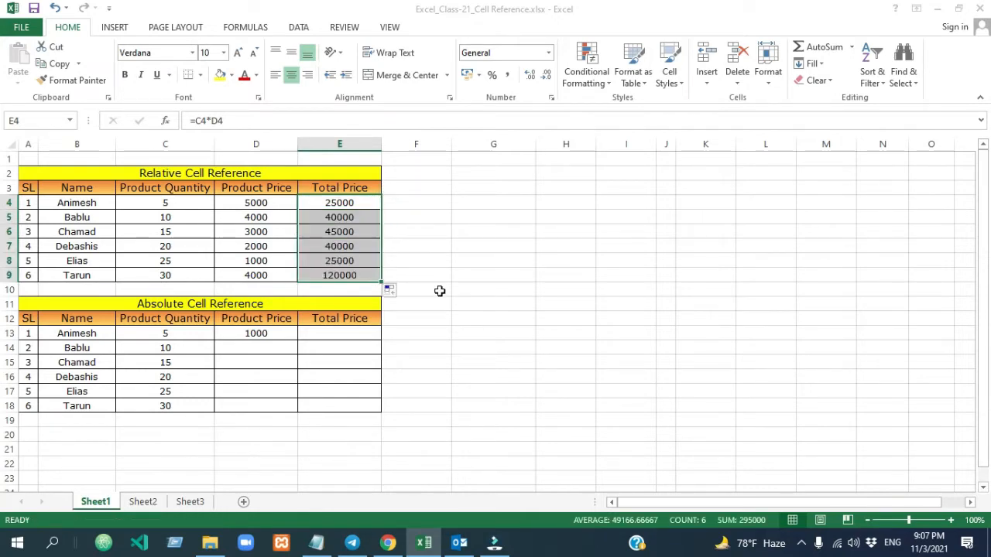
pyautogui.click(442, 290)
# - Inspect the copied Total Price formulas in E4, E5, E6 and E8 to see how their cell references shift by row
pyautogui.click(345, 205)
pyautogui.click(352, 258)
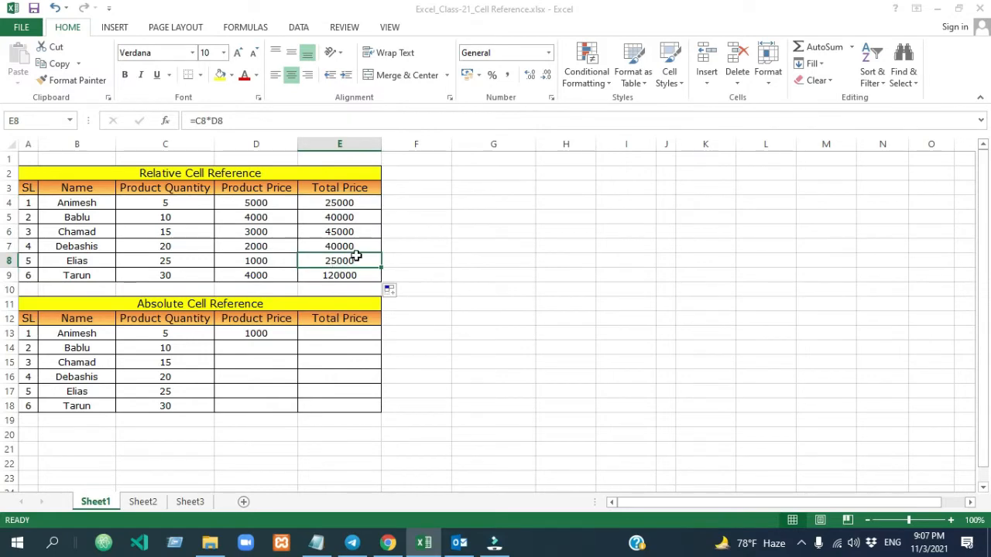
pyautogui.click(365, 203)
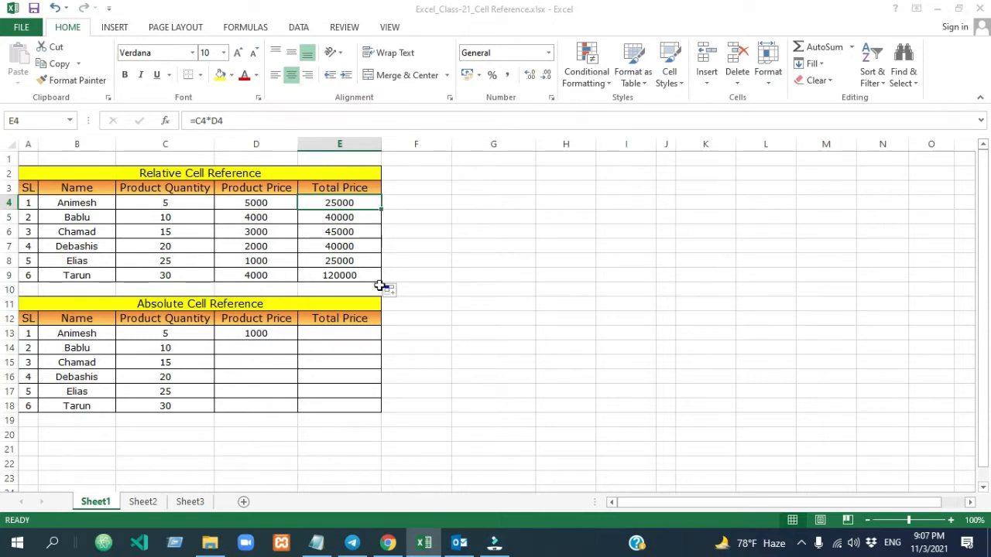
pyautogui.doubleClick(362, 218)
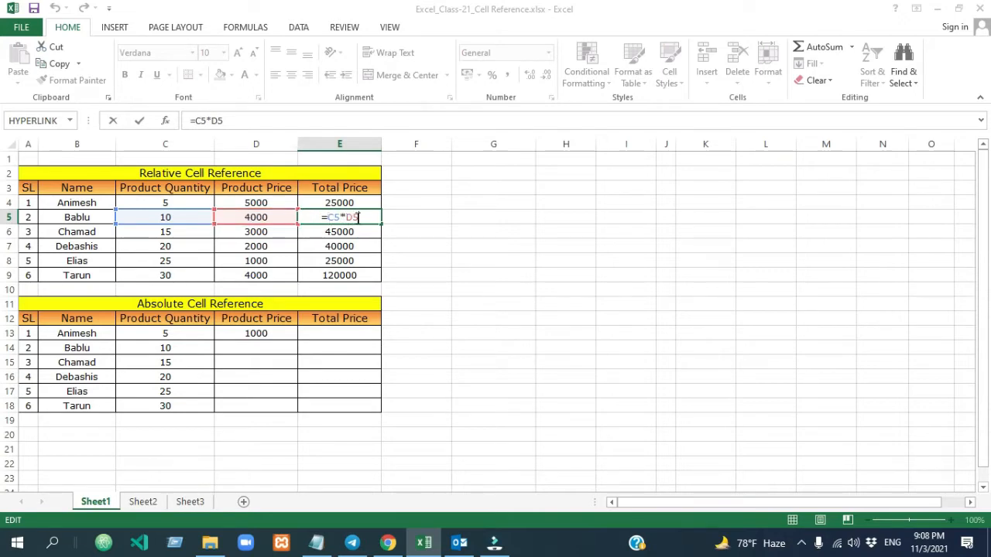
pyautogui.doubleClick(363, 232)
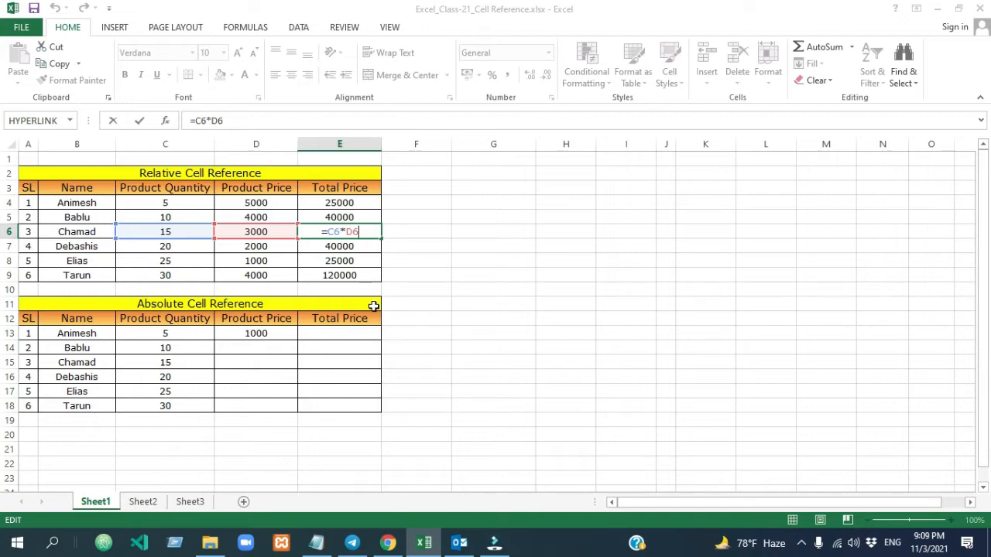
pyautogui.click(491, 249)
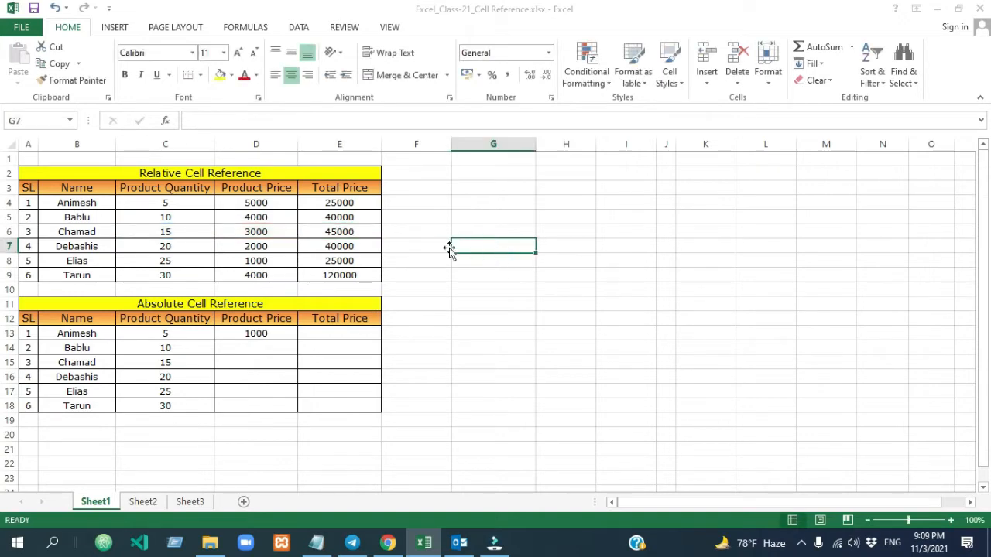
pyautogui.click(368, 203)
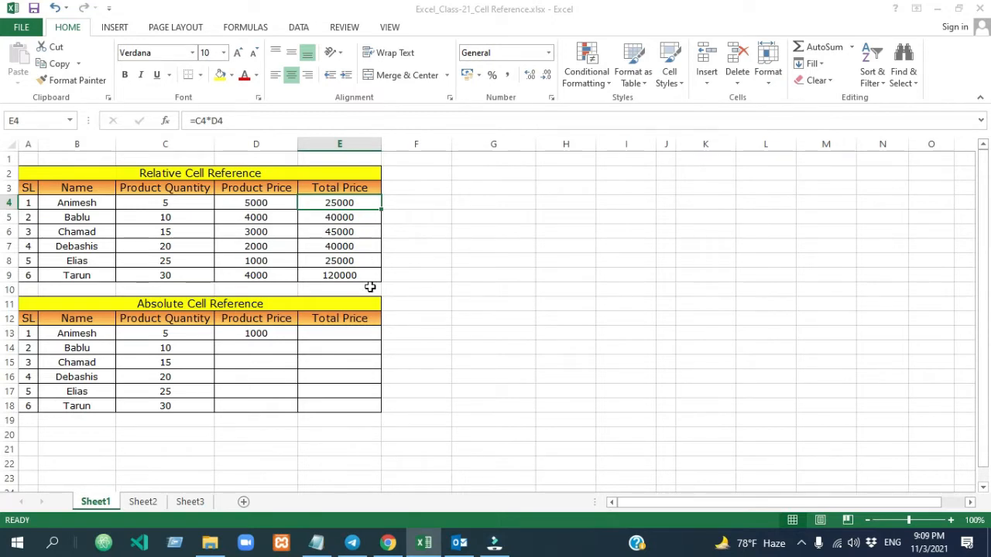
# - Multiply the first quantity by the product price in the Absolute Cell Reference table by entering =C13*D13 in E13
pyautogui.moveTo(178, 333); pyautogui.dragTo(174, 404)
pyautogui.click(261, 334)
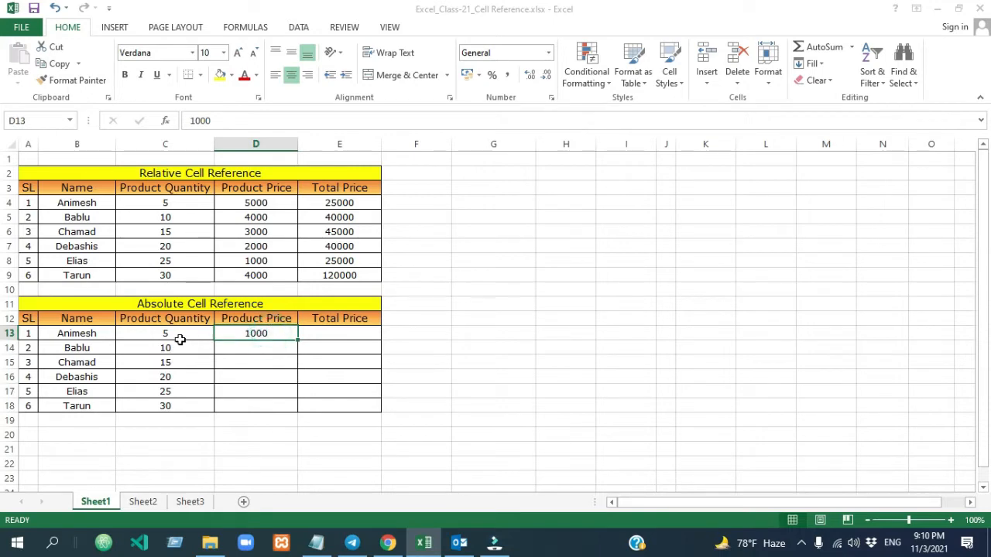
pyautogui.moveTo(181, 336); pyautogui.dragTo(174, 406)
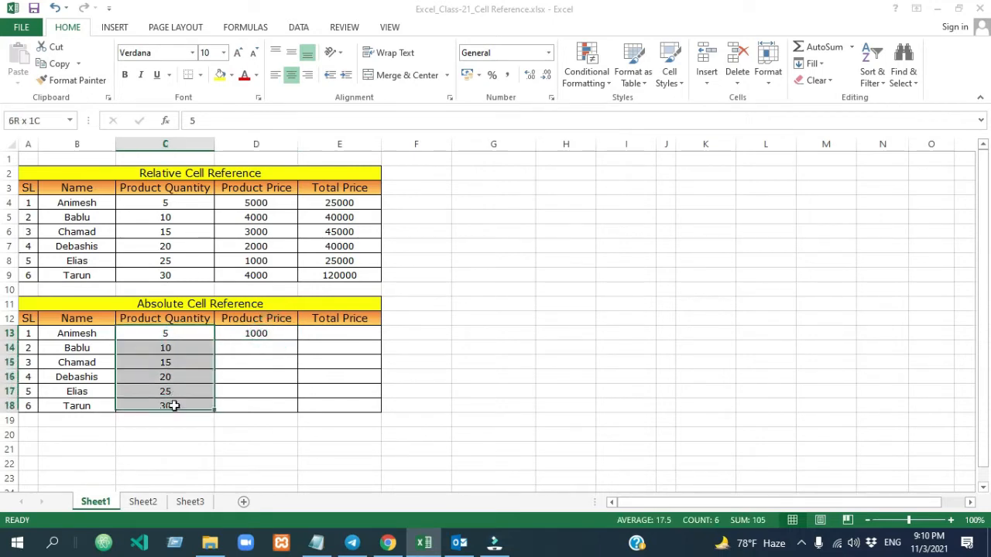
pyautogui.click(255, 333)
pyautogui.click(341, 332)
pyautogui.write('=')
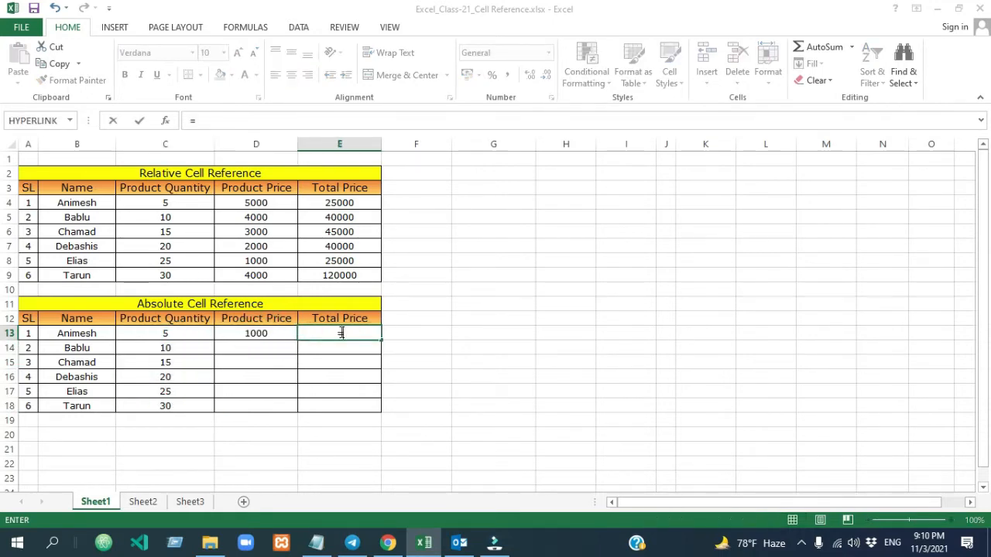
pyautogui.click(169, 333)
pyautogui.write('*')
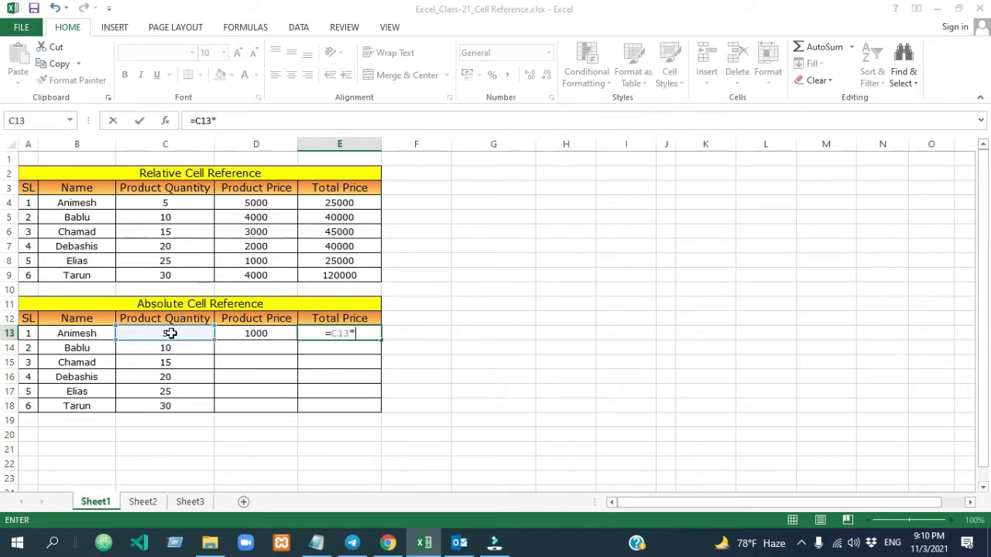
pyautogui.click(269, 333)
pyautogui.press('Return')
# - Fill the Total Price formula from E13 down through E18 in the Absolute Cell Reference table
pyautogui.click(345, 333)
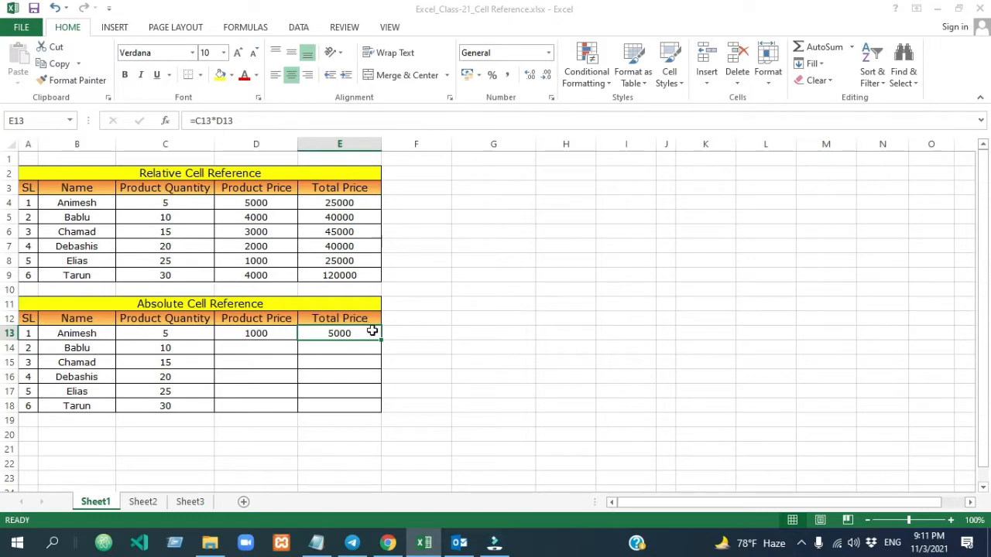
pyautogui.moveTo(382, 341); pyautogui.dragTo(379, 411)
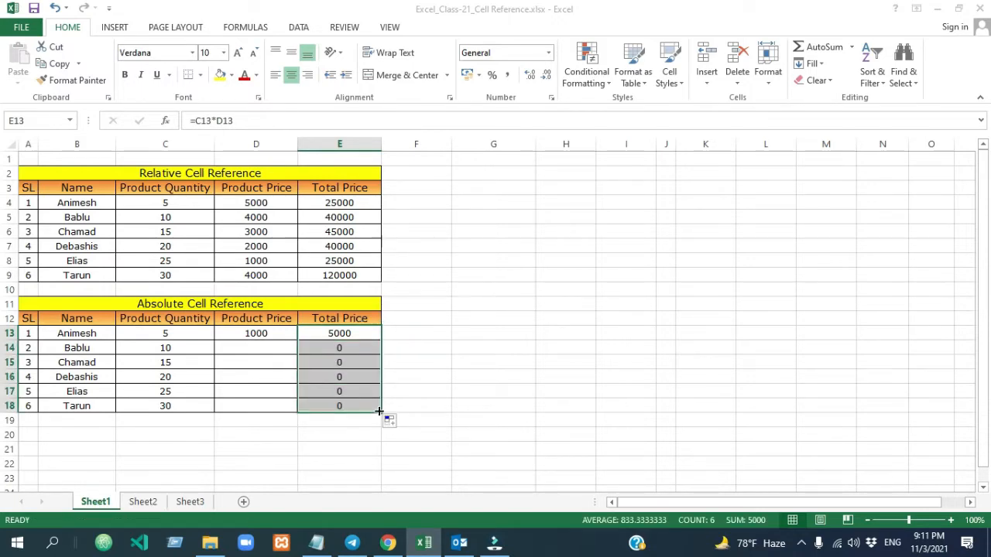
pyautogui.click(439, 394)
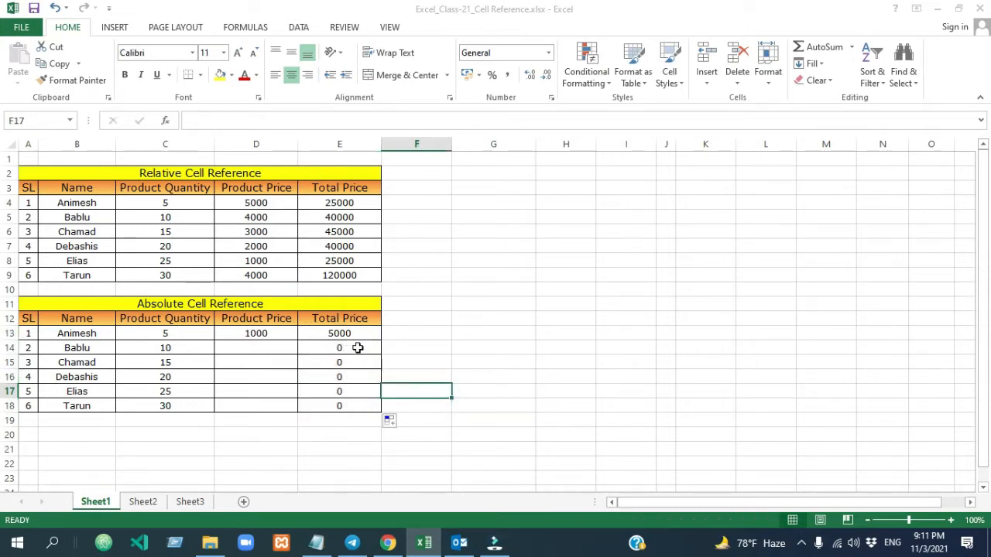
# - Examine the copied formula in E14 and compare the quantities in C15 to C17 with the single price in D13
pyautogui.doubleClick(358, 348)
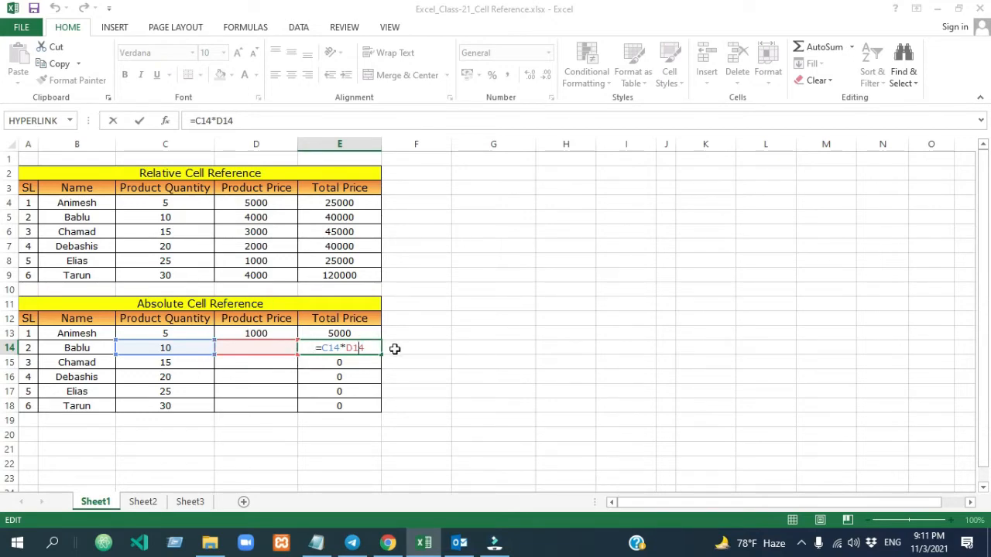
pyautogui.click(242, 333)
pyautogui.click(173, 361)
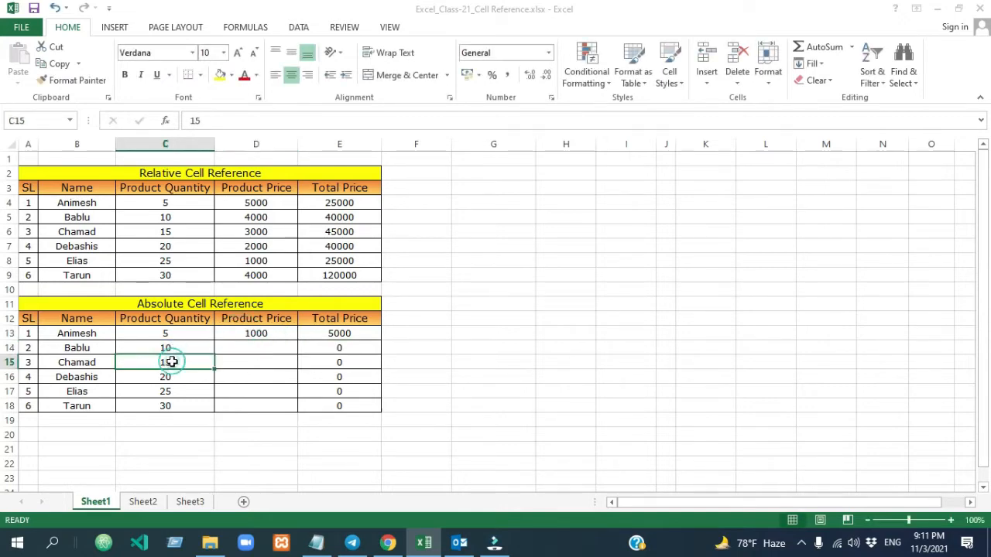
pyautogui.click(252, 332)
pyautogui.click(181, 375)
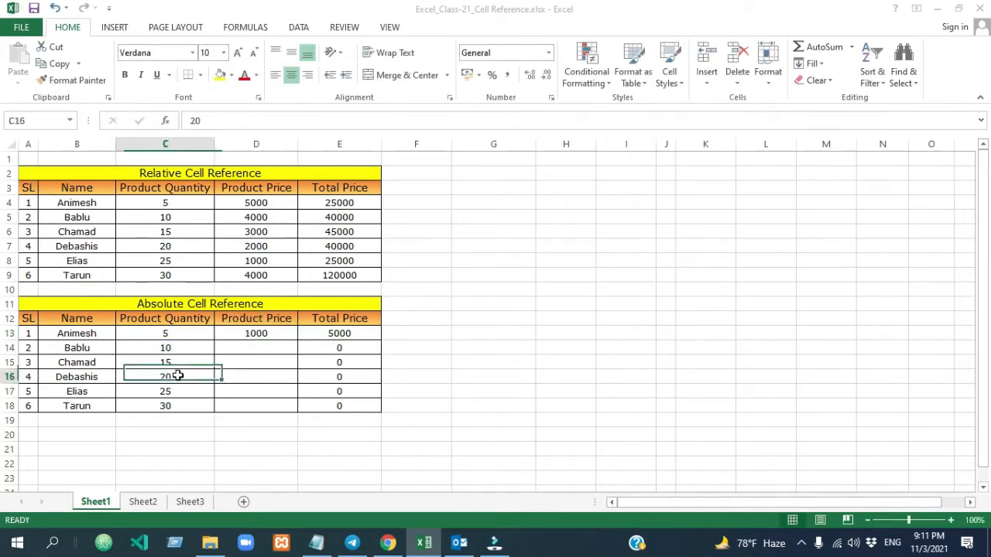
pyautogui.click(257, 336)
pyautogui.click(195, 388)
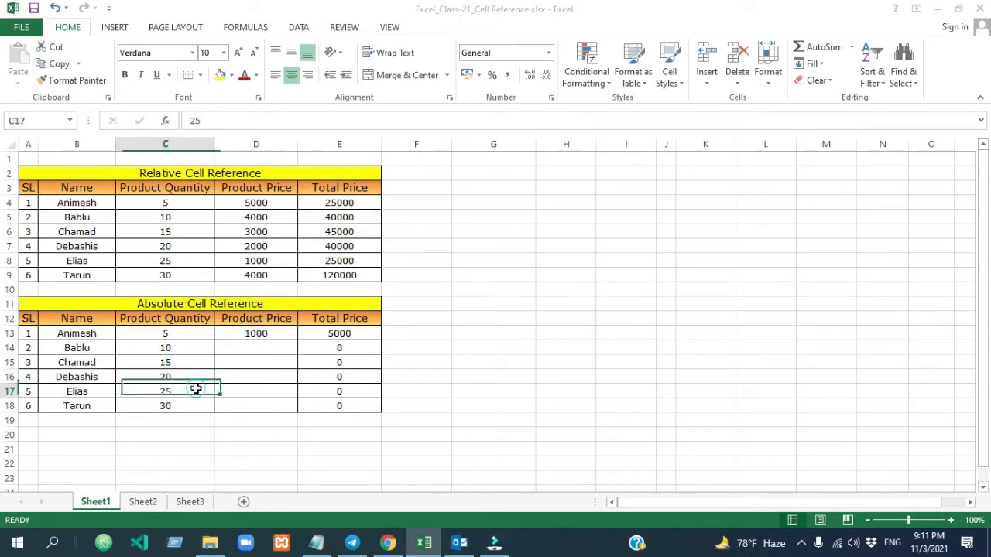
pyautogui.click(256, 335)
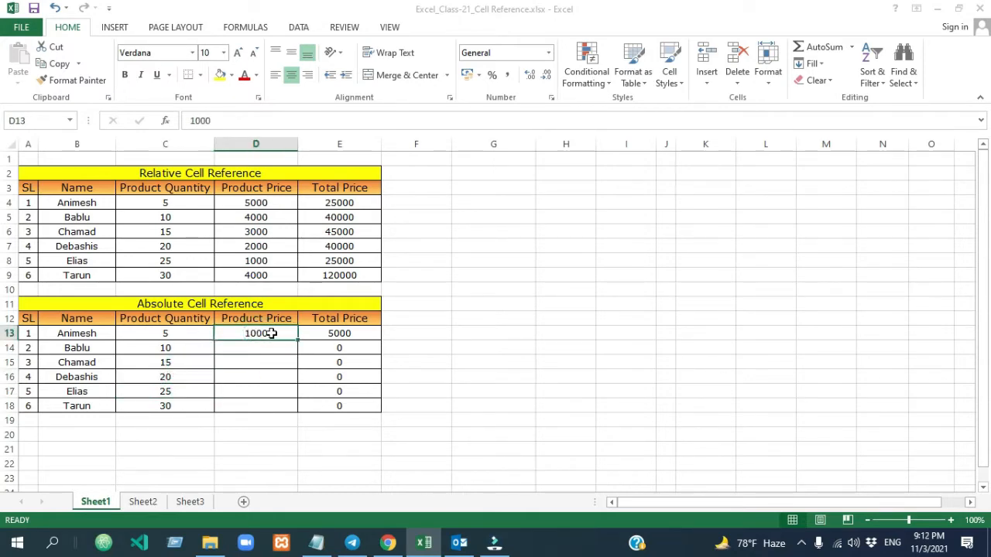
pyautogui.moveTo(270, 346); pyautogui.dragTo(267, 404)
pyautogui.click(458, 376)
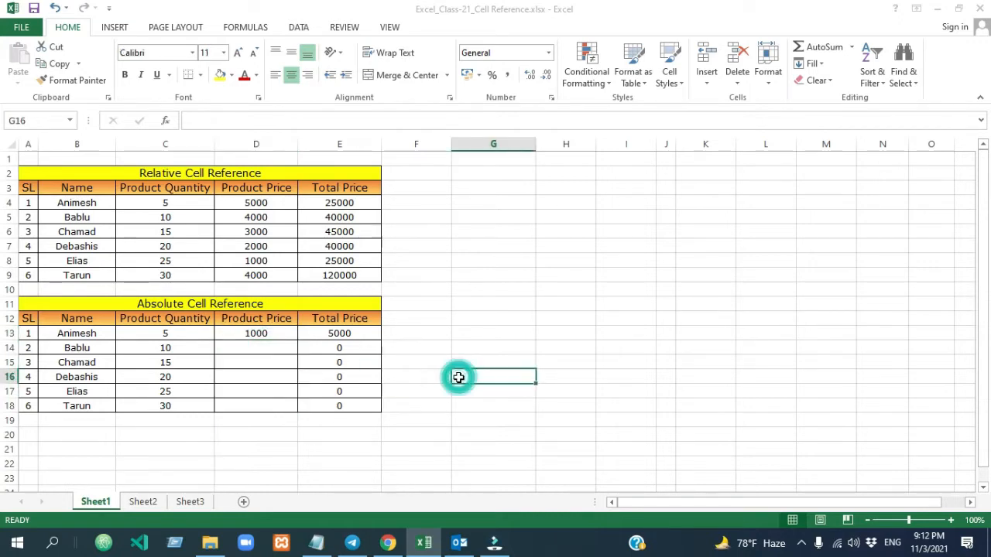
# - Clear the copied Total Price results from E14 through E18 in the Absolute Cell Reference table
pyautogui.click(349, 334)
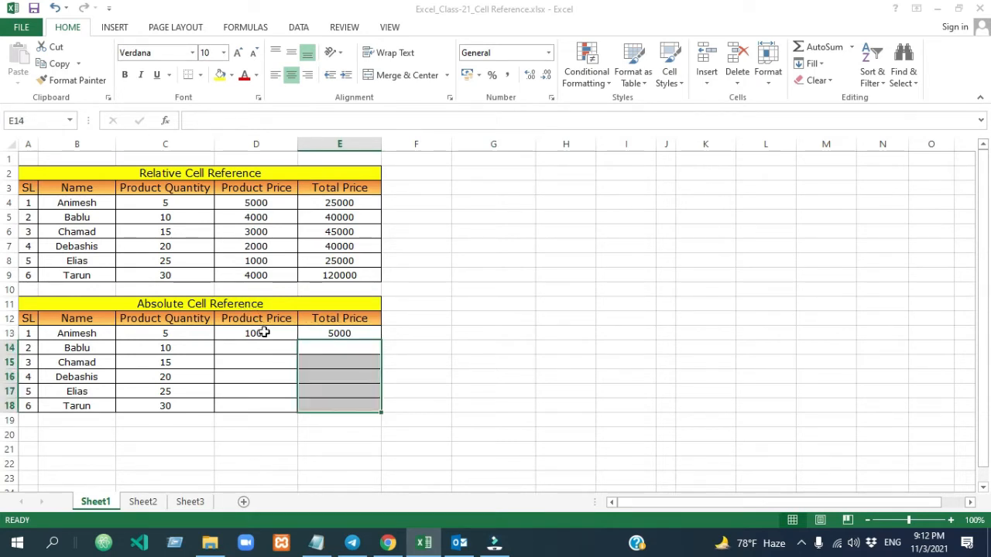
pyautogui.click(331, 352)
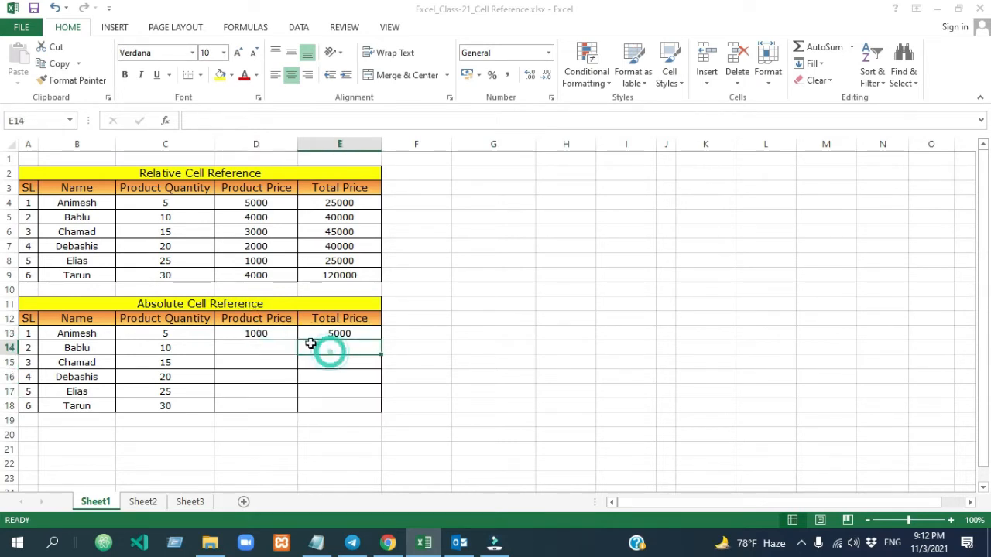
pyautogui.click(265, 334)
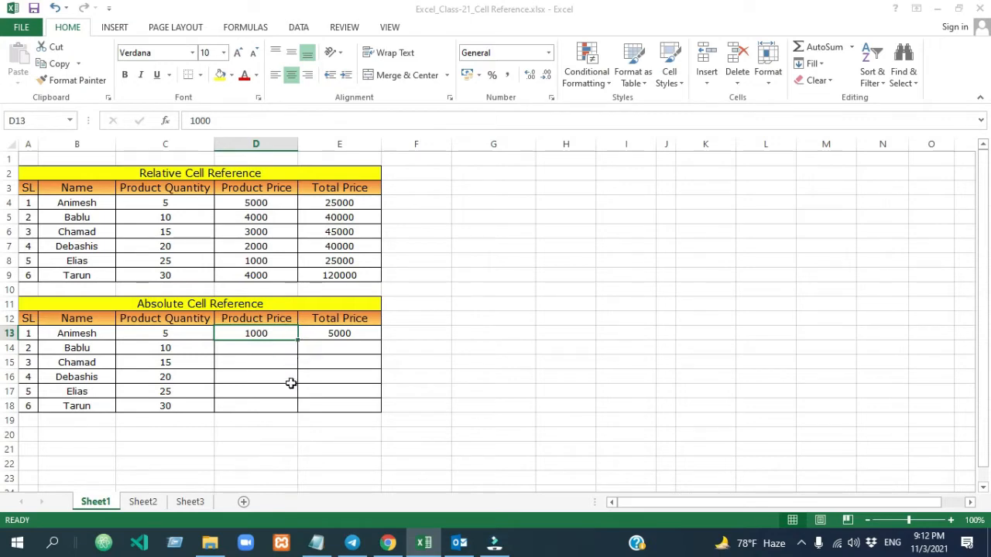
# - Make the product price reference in E13 absolute by changing the formula to =C13*$D$13
pyautogui.doubleClick(346, 334)
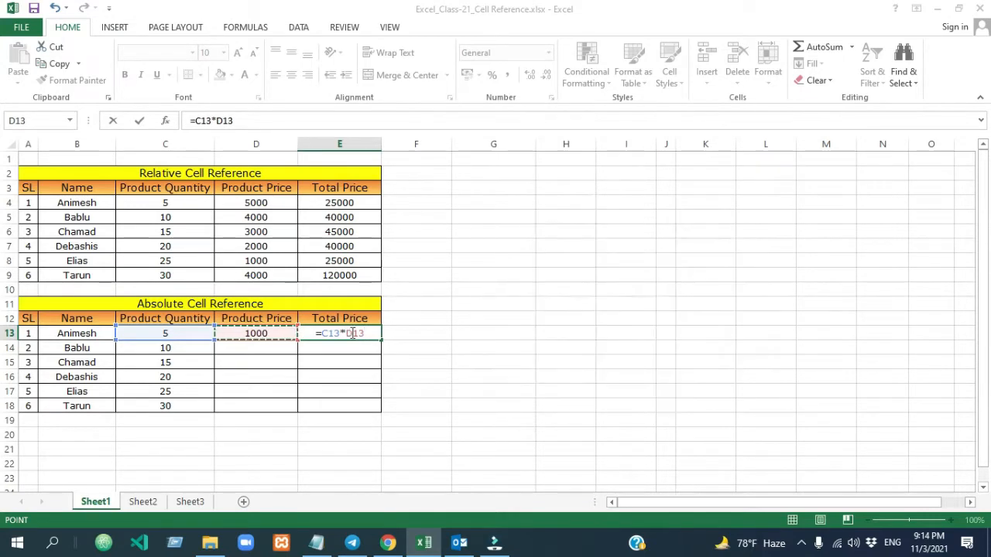
pyautogui.click(348, 333)
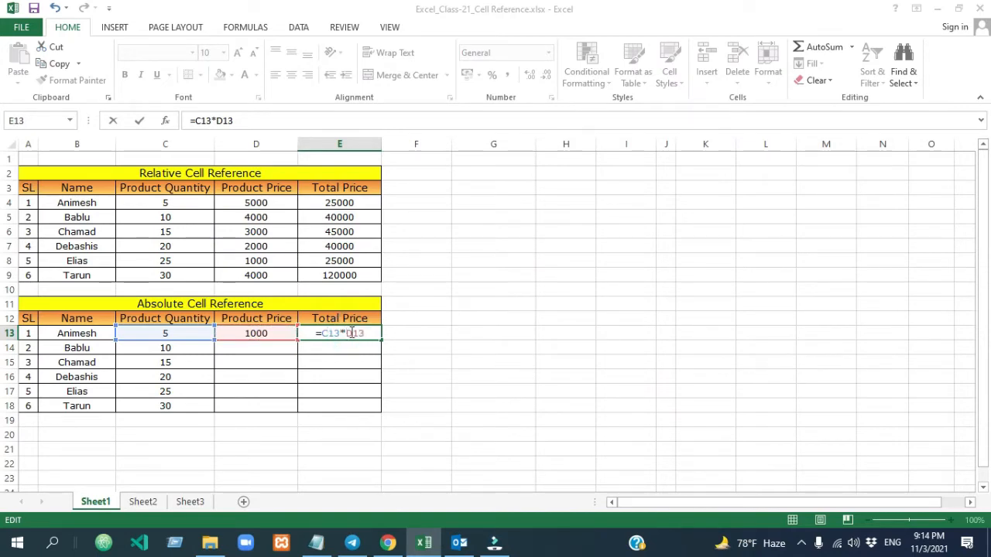
pyautogui.click(398, 338)
pyautogui.press('Escape')
pyautogui.click(219, 120)
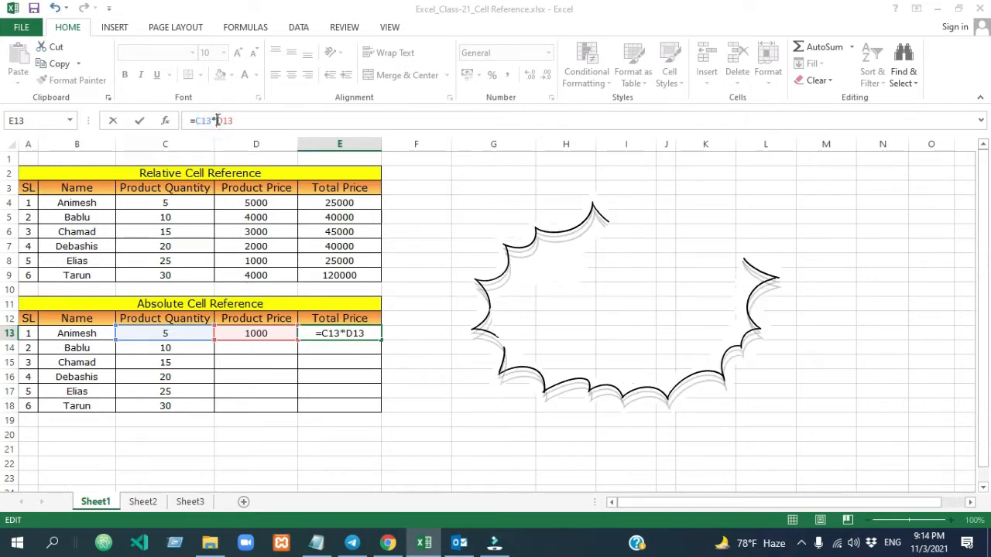
pyautogui.write('$')
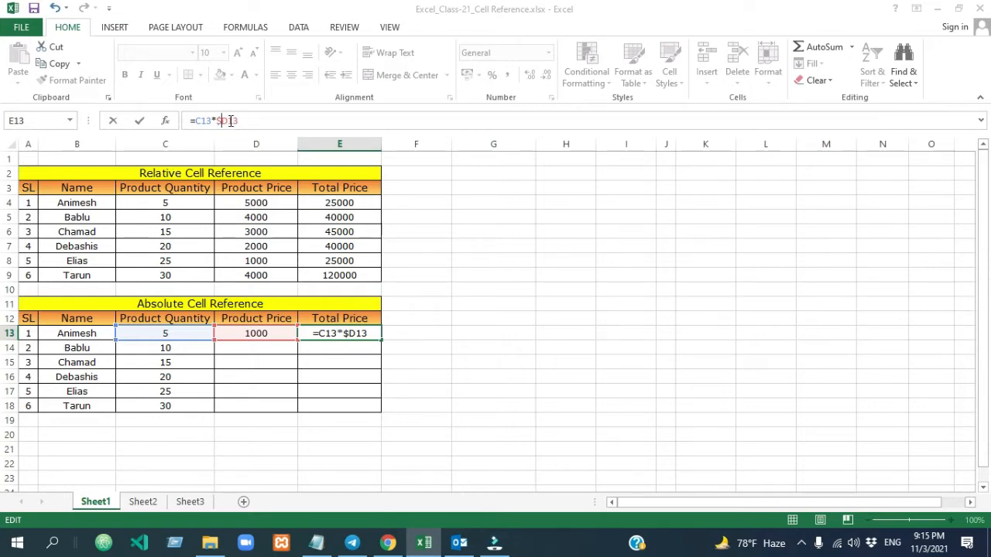
pyautogui.click(231, 121)
pyautogui.write('$')
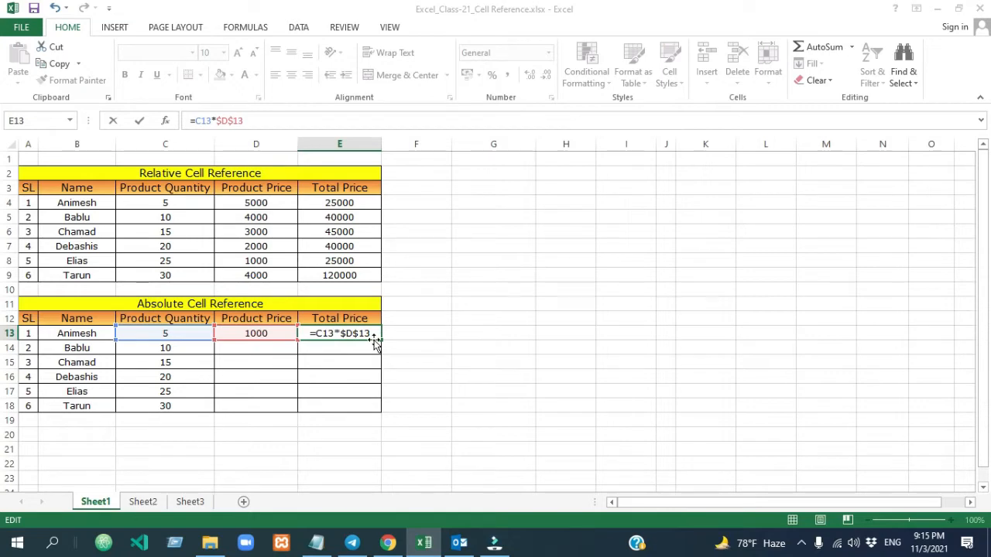
pyautogui.press('Return')
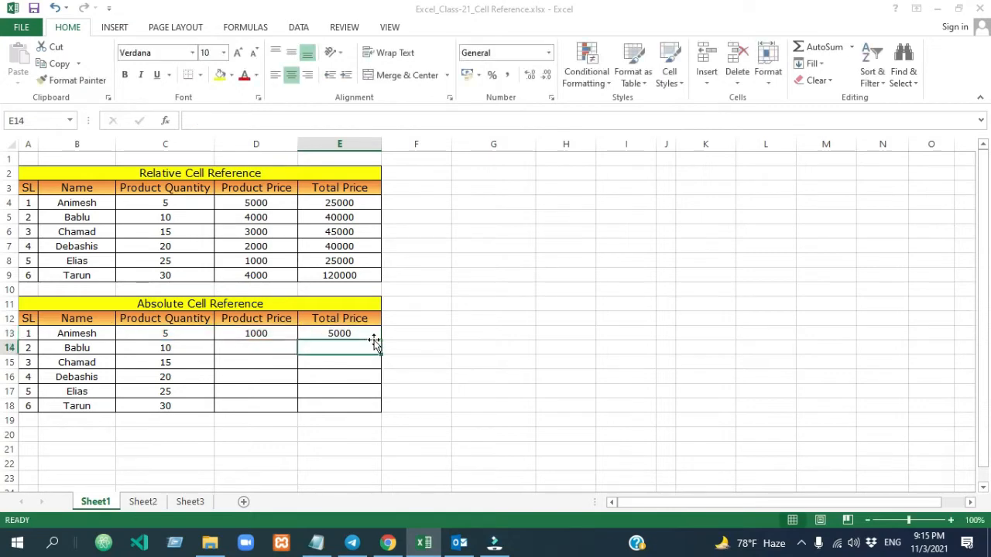
# - Fill the absolute-reference Total Price formula from E13 down through E18
pyautogui.click(359, 332)
pyautogui.moveTo(381, 341); pyautogui.dragTo(380, 414)
pyautogui.click(340, 362)
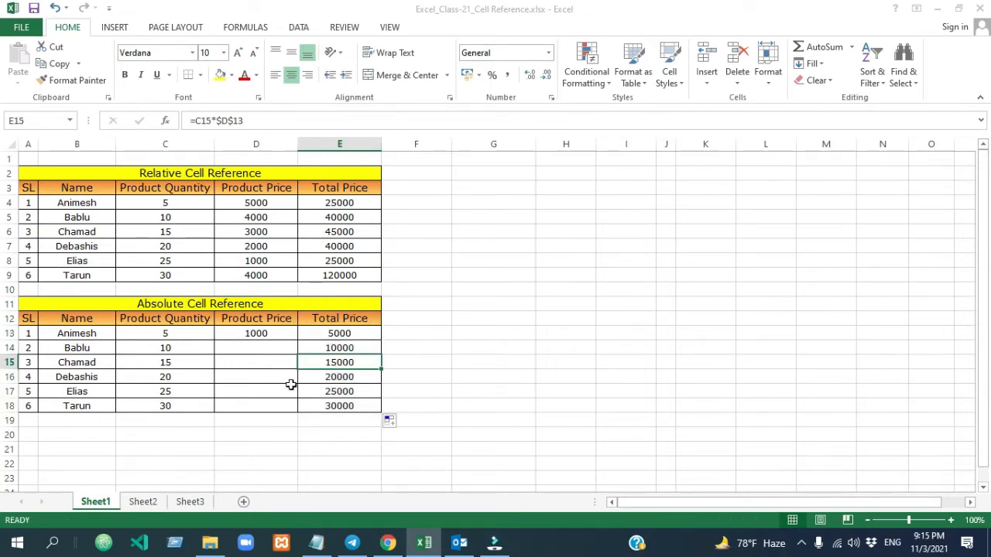
# - Inspect the copied formulas in E14, E15 and E18 to see which cell references shift and which stay fixed
pyautogui.doubleClick(363, 349)
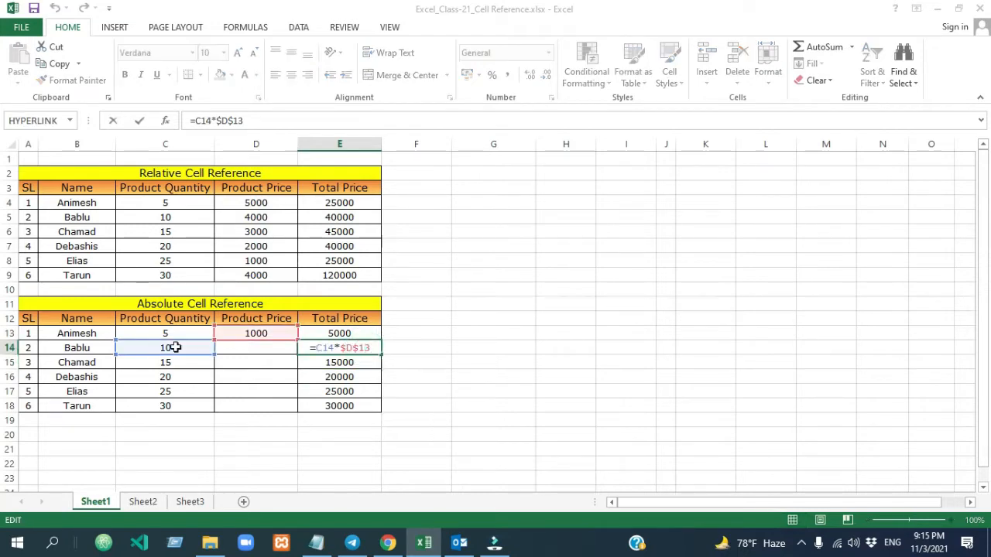
pyautogui.click(363, 362)
pyautogui.doubleClick(363, 363)
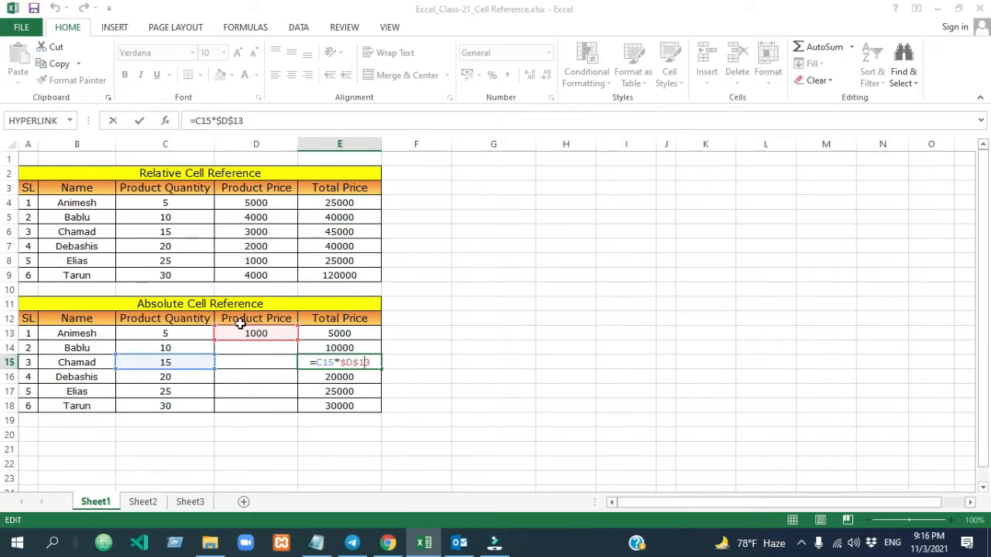
pyautogui.click(165, 405)
pyautogui.doubleClick(354, 405)
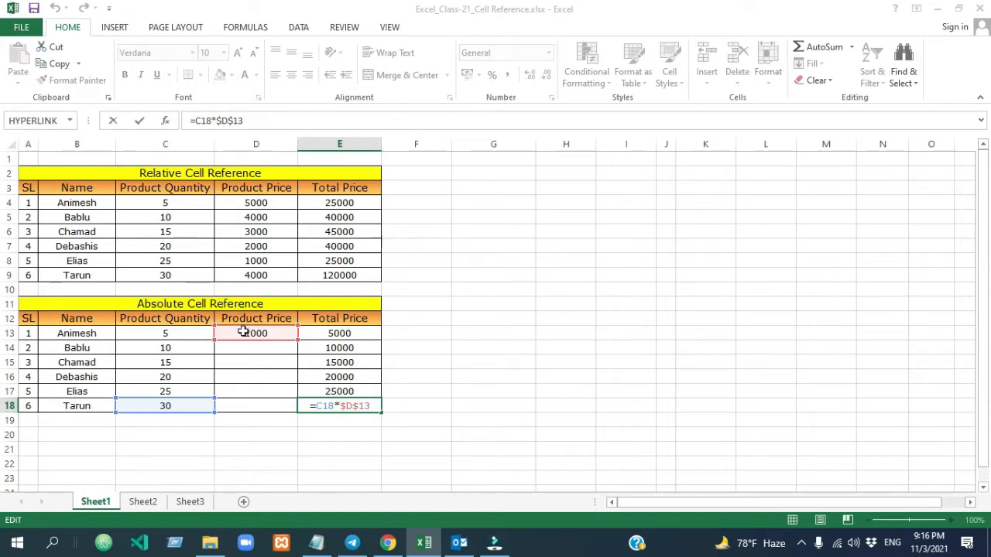
pyautogui.click(506, 376)
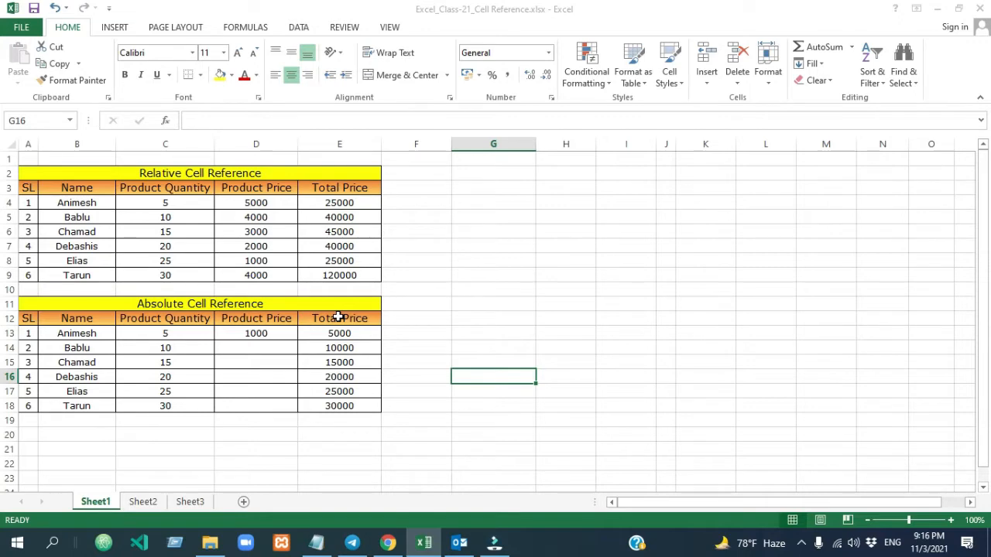
# - Switch to Sheet2 and review the Product Price column and 10% header of the first Mixed Cell Reference table
pyautogui.click(143, 501)
pyautogui.click(506, 404)
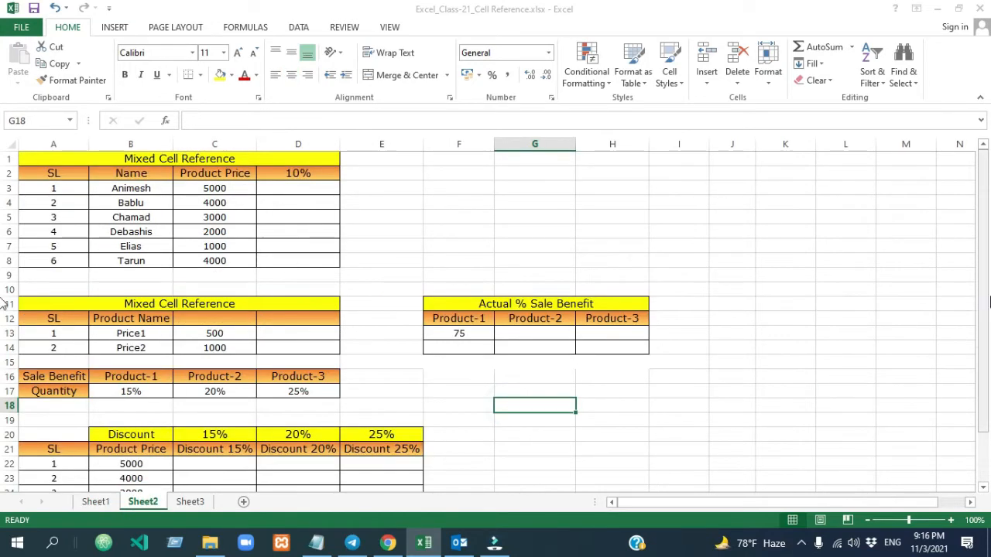
pyautogui.scroll(-1, 6, 321)
pyautogui.scroll(1, 489, 288)
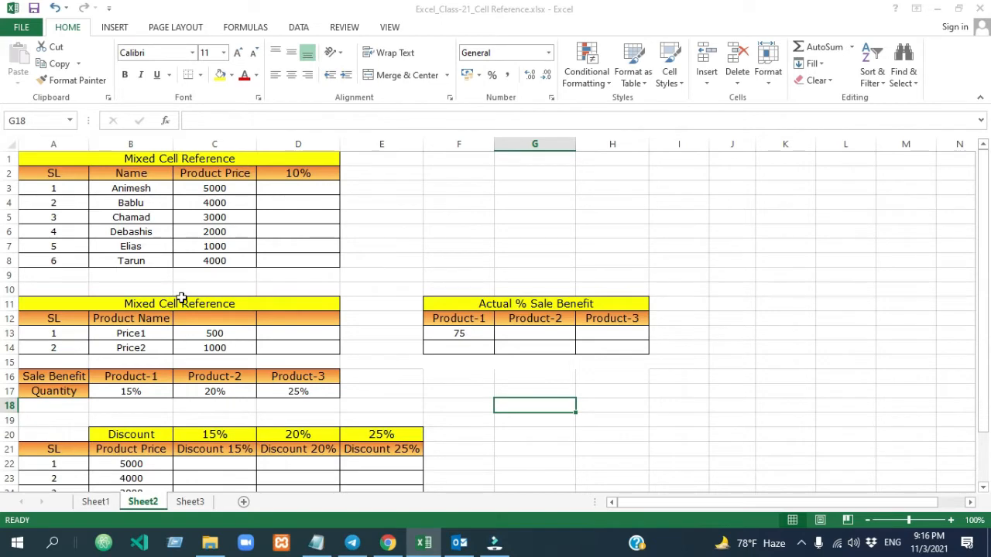
pyautogui.moveTo(214, 174); pyautogui.dragTo(214, 261)
pyautogui.click(287, 175)
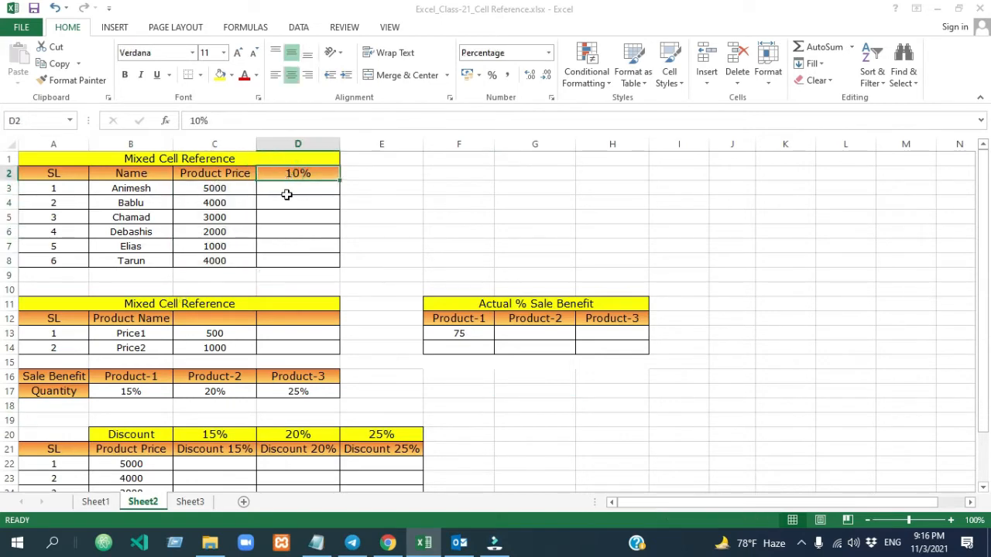
# - Calculate 10% of the first product price by entering =C3*D2 in D3 of the first Mixed Cell Reference table
pyautogui.click(286, 189)
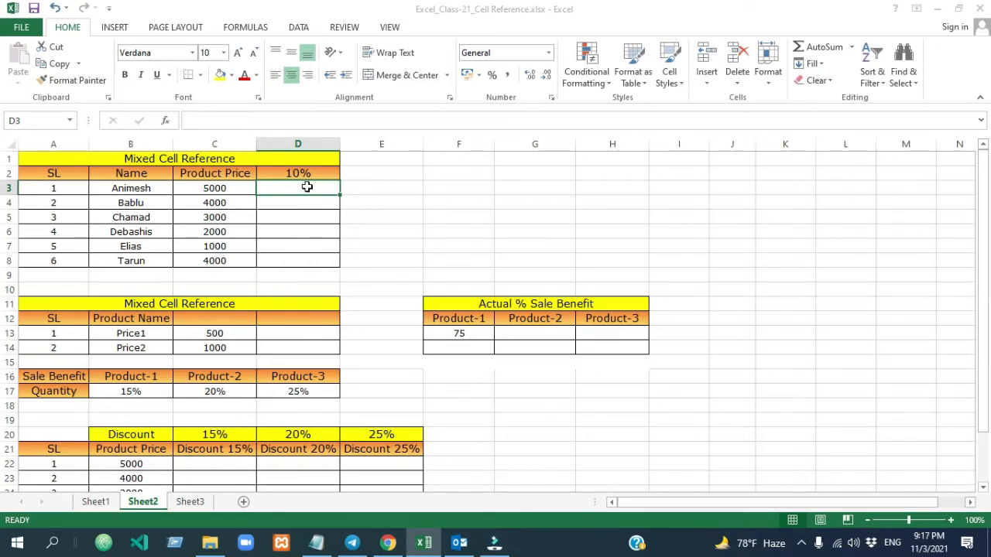
pyautogui.write('=')
pyautogui.click(228, 189)
pyautogui.write('*')
pyautogui.click(297, 173)
pyautogui.hotkey('ctrl', 'Return')
pyautogui.click(221, 191)
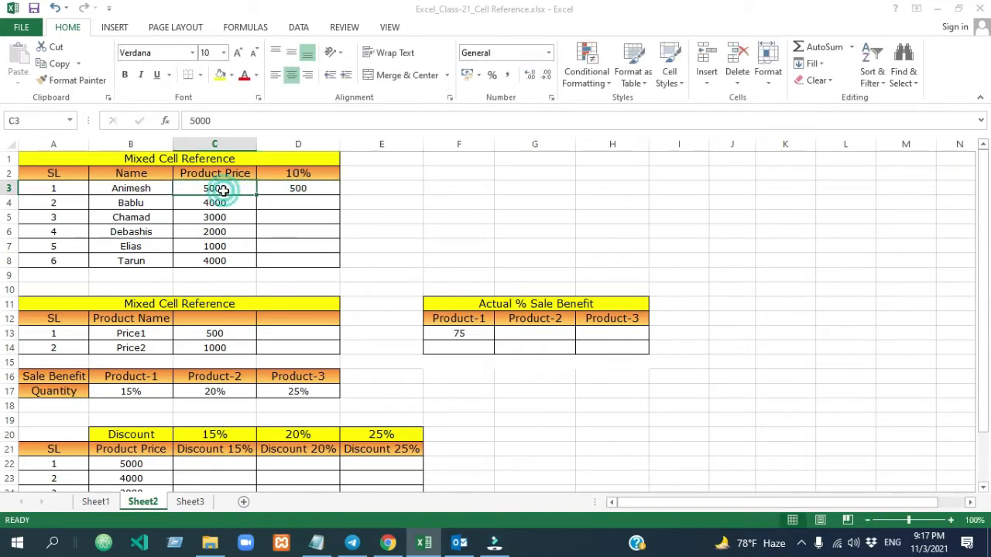
# - Fill the 10% formula from D3 down through D8
pyautogui.click(285, 191)
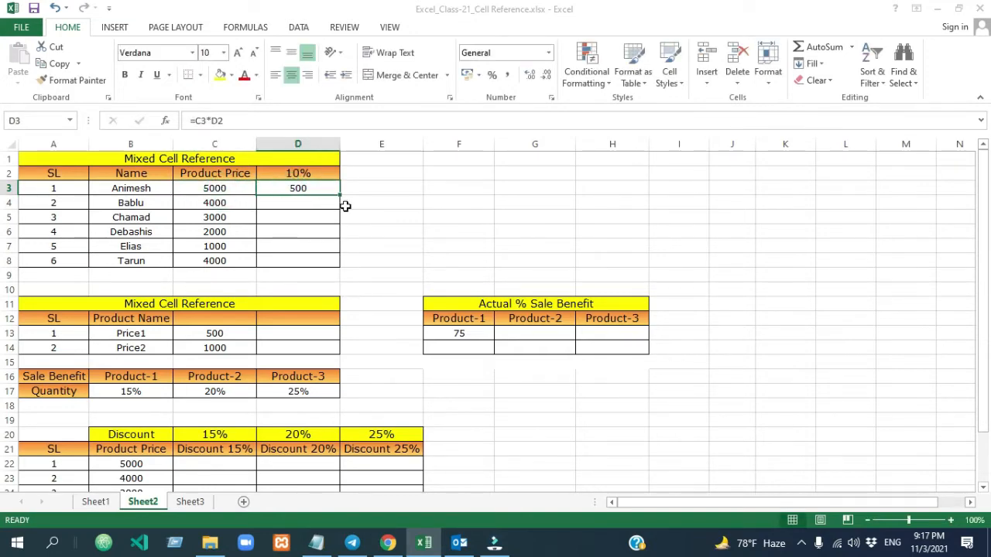
pyautogui.moveTo(341, 198); pyautogui.dragTo(311, 260)
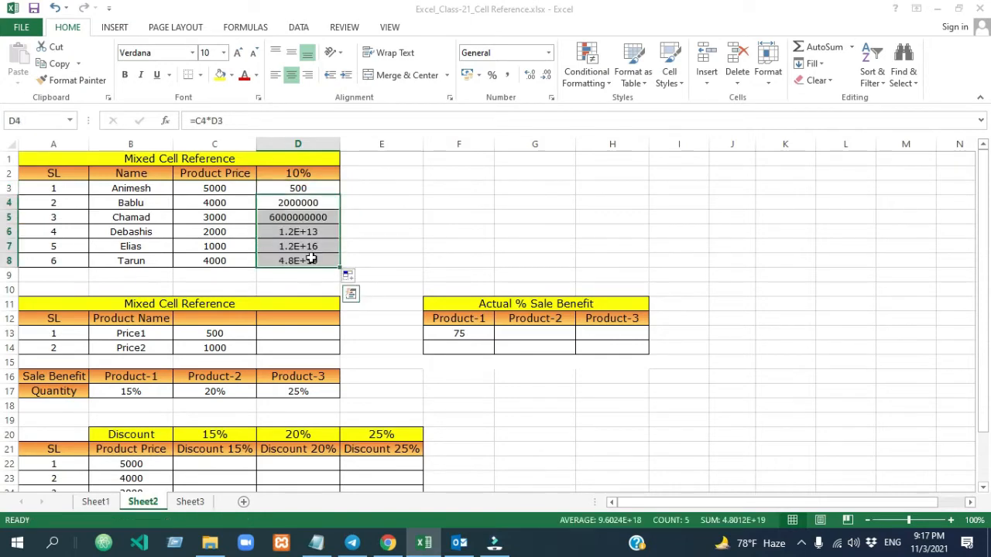
pyautogui.click(403, 244)
# - Compare the formulas in D3 and D4, and clear the copied results from D4 through D8
pyautogui.click(220, 203)
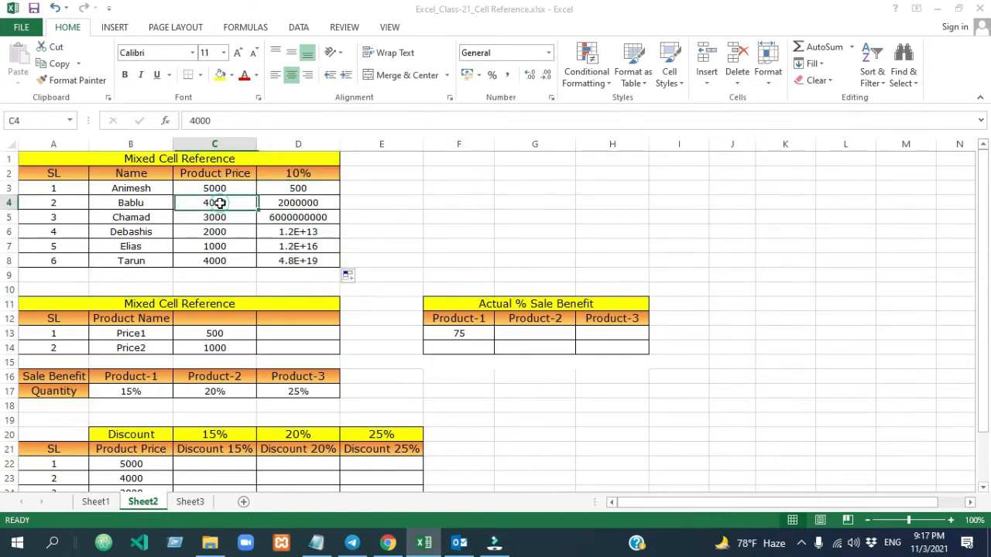
pyautogui.click(310, 202)
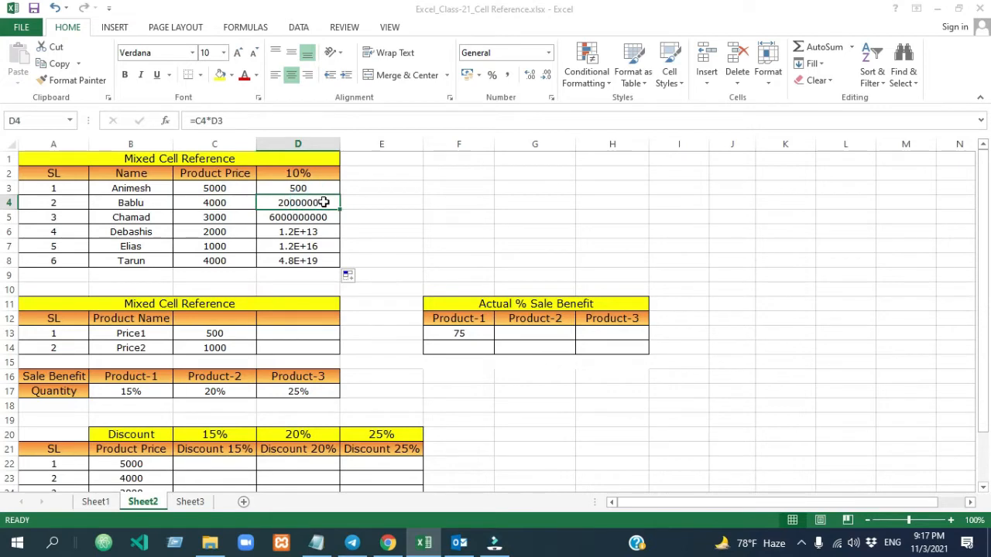
pyautogui.doubleClick(323, 190)
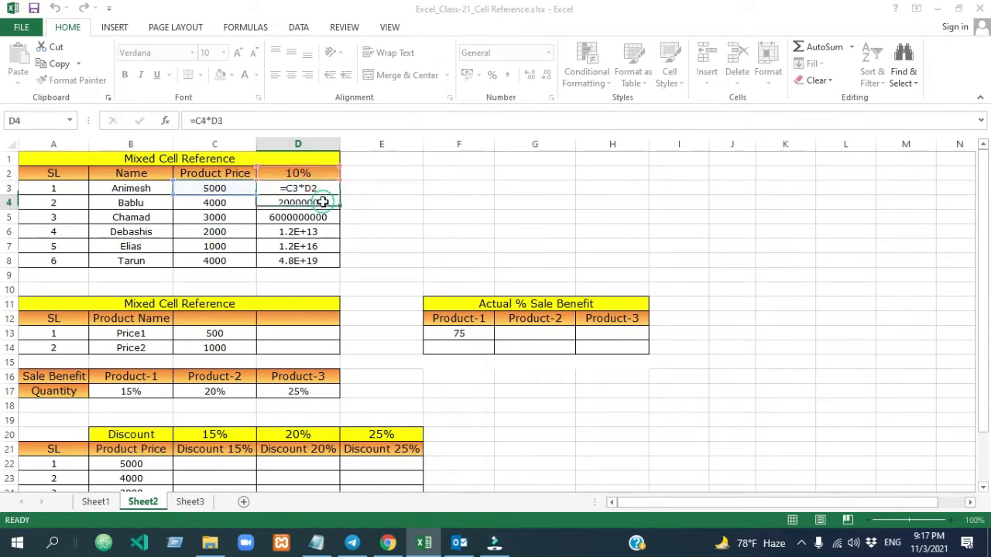
pyautogui.press('Return')
pyautogui.doubleClick(324, 202)
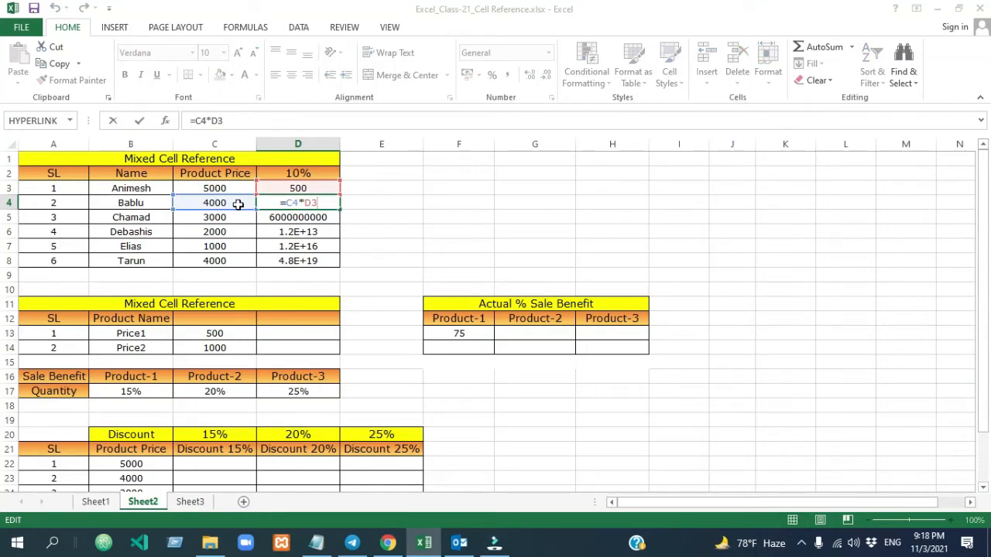
pyautogui.click(314, 202)
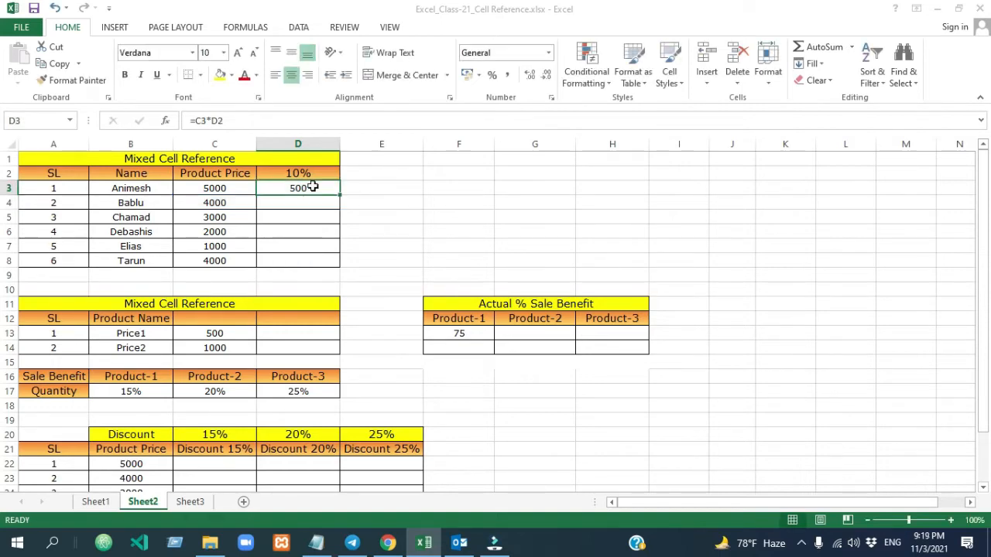
# - Try the mixed reference D$2 in the D3 formula, and erase the whole formula from the cell
pyautogui.doubleClick(313, 187)
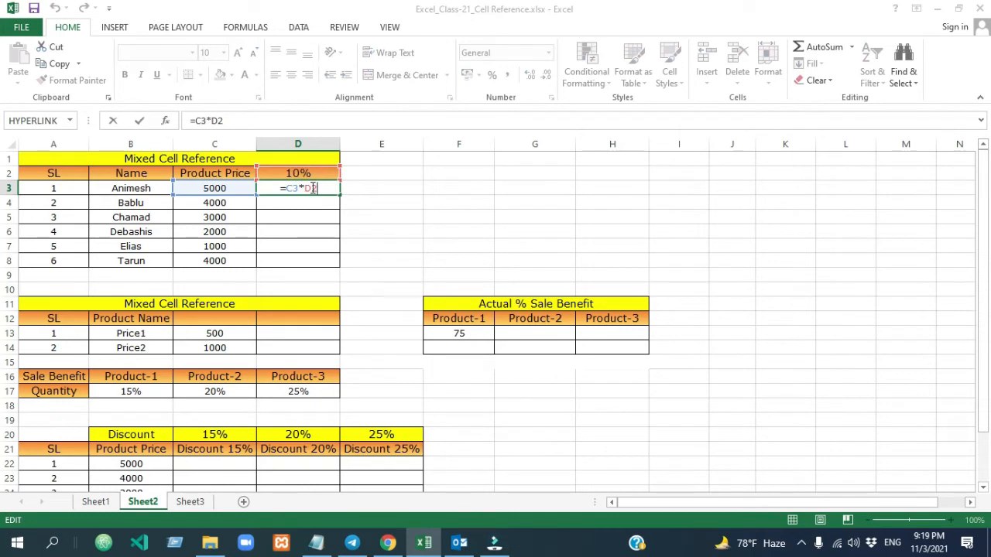
pyautogui.click(312, 189)
pyautogui.press('F4')
pyautogui.press('F4')
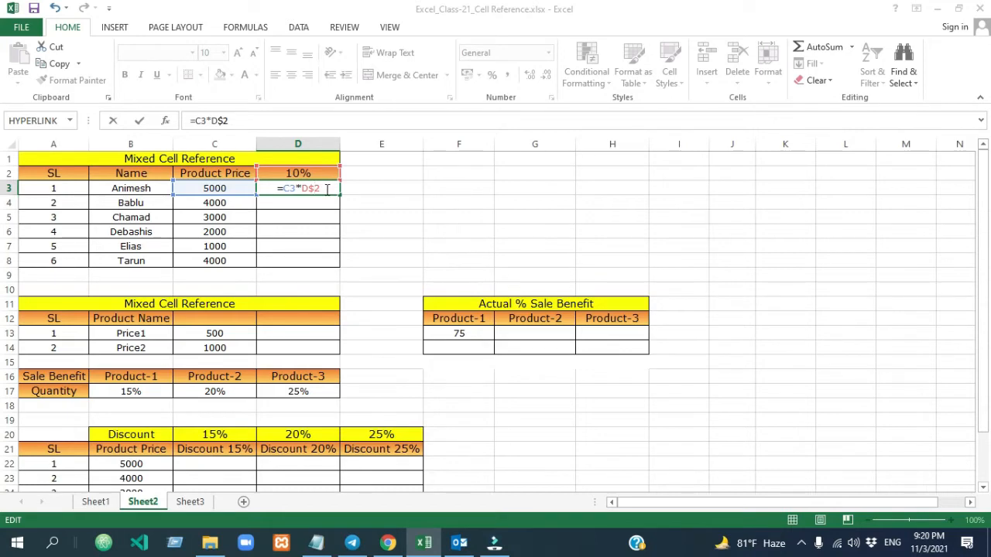
pyautogui.press('Left')
pyautogui.press('BackSpace')
pyautogui.click(324, 189)
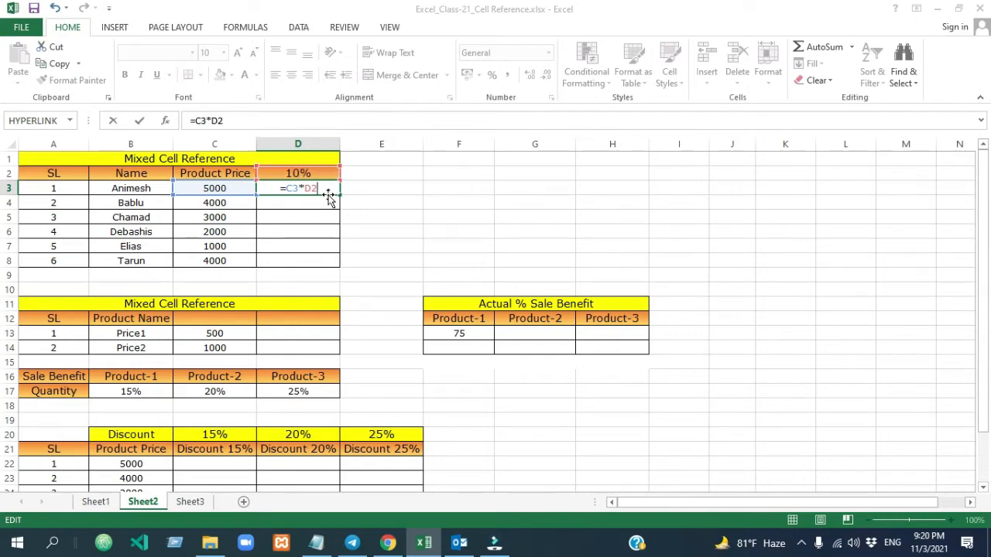
pyautogui.moveTo(326, 189); pyautogui.dragTo(275, 187)
pyautogui.press('BackSpace')
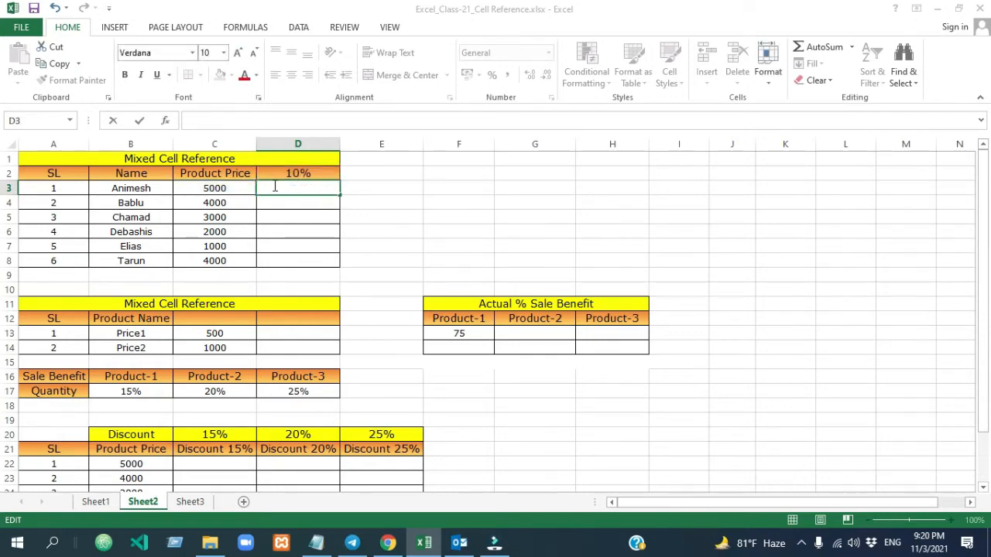
# - Enter =C3*D$2 in D3, locking the row of the 10% header cell
pyautogui.write('=')
pyautogui.click(222, 188)
pyautogui.write('*')
pyautogui.click(280, 173)
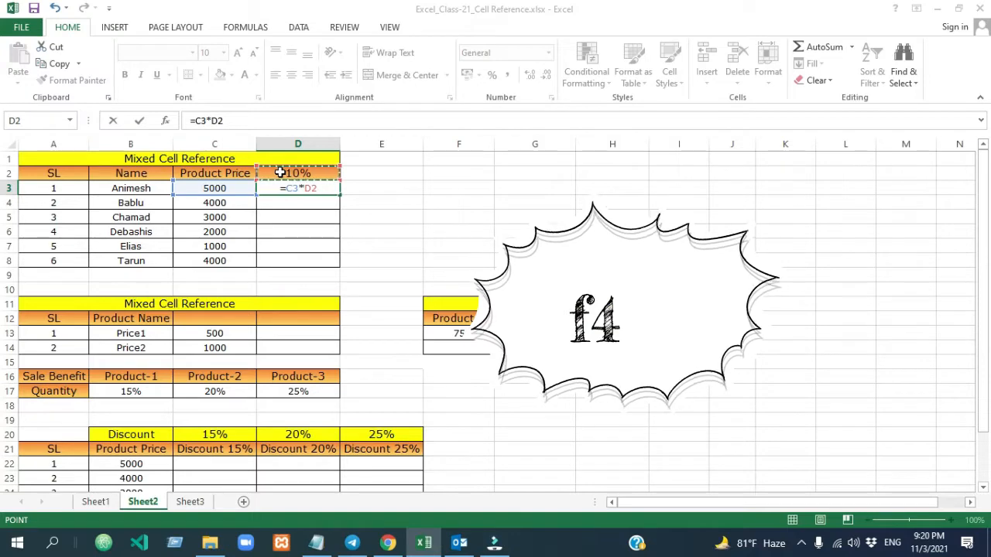
pyautogui.press('F4')
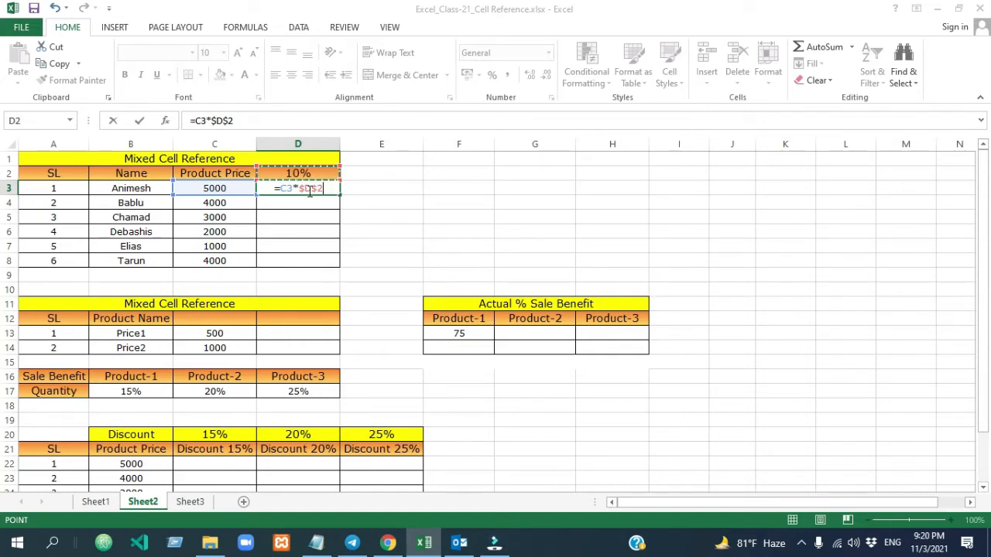
pyautogui.press('F4')
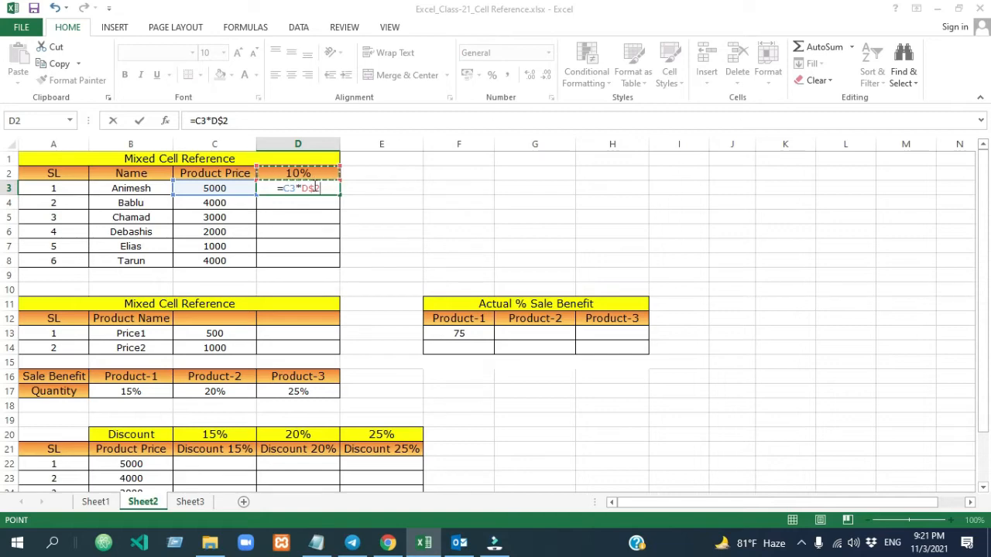
pyautogui.press('Return')
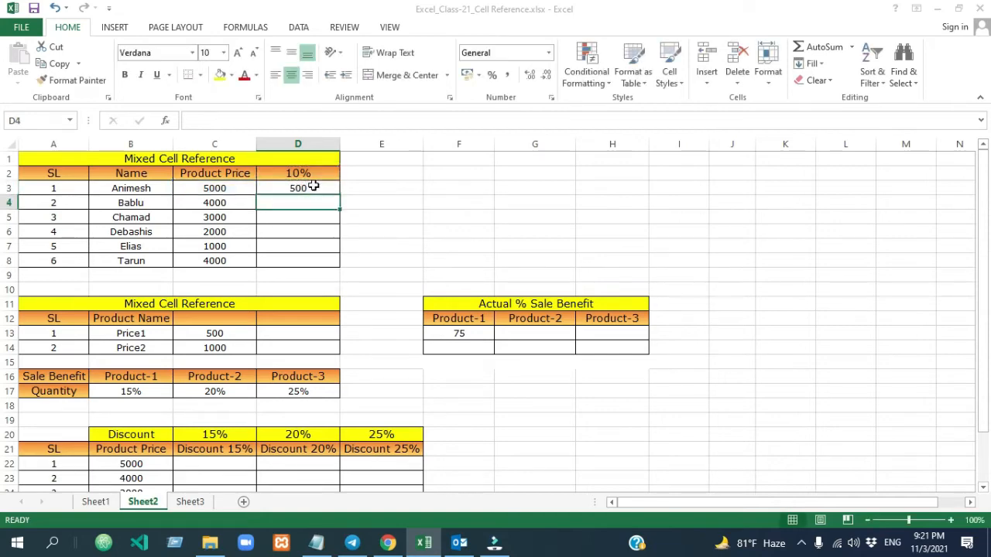
# - Fill the =C3*D$2 formula from D3 down through D8
pyautogui.click(321, 189)
pyautogui.moveTo(339, 195); pyautogui.dragTo(340, 268)
pyautogui.click(414, 254)
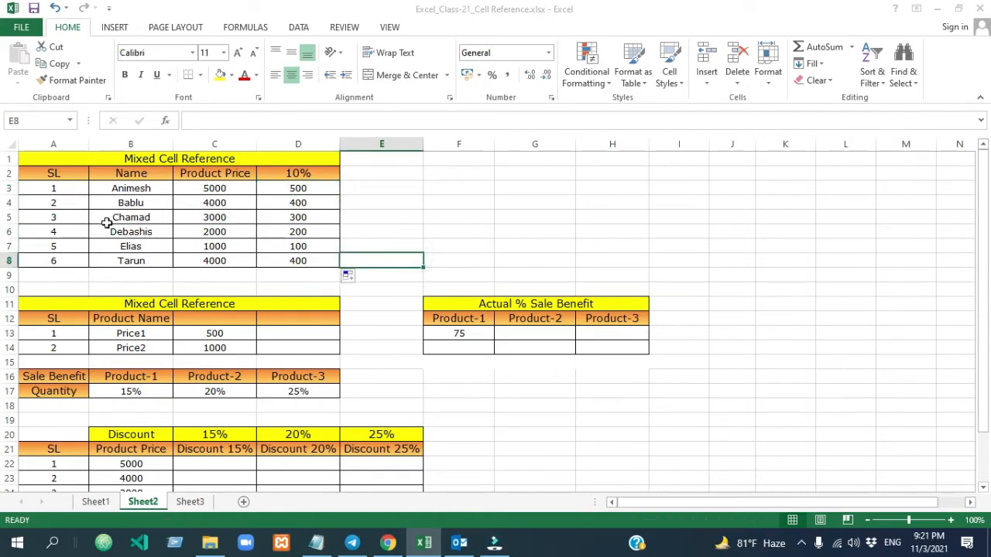
# - Check the cell references in the D4 and D5 formulas against the original formula in D3
pyautogui.click(207, 202)
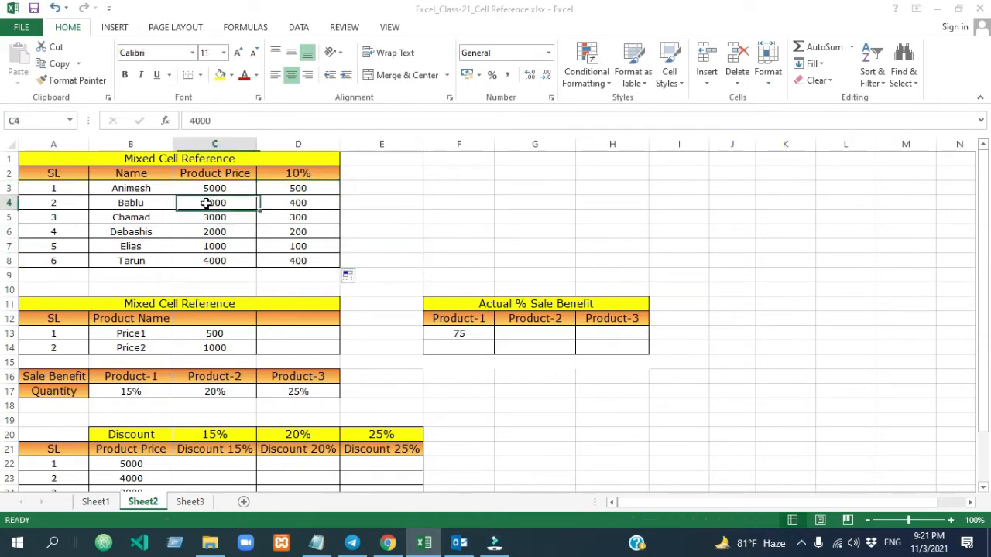
pyautogui.click(300, 202)
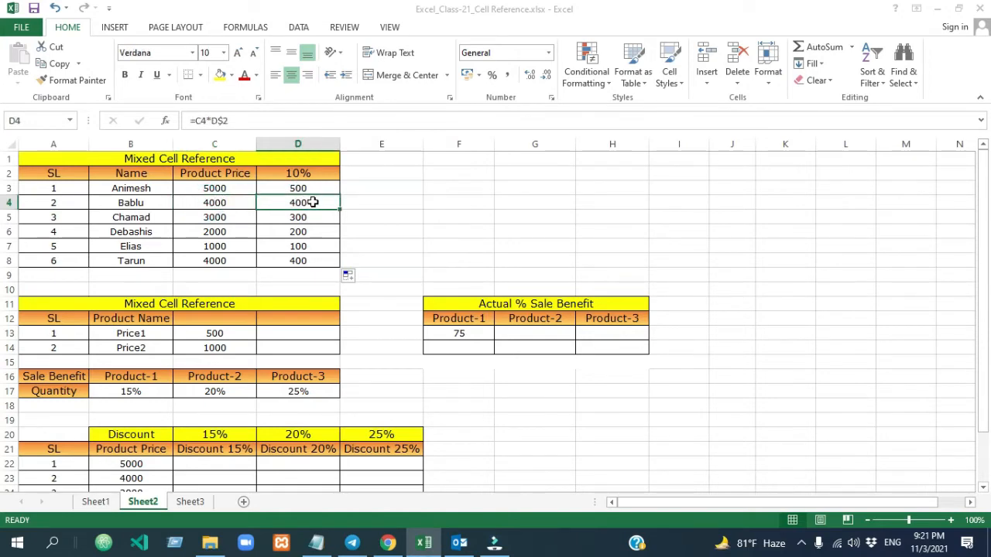
pyautogui.doubleClick(313, 202)
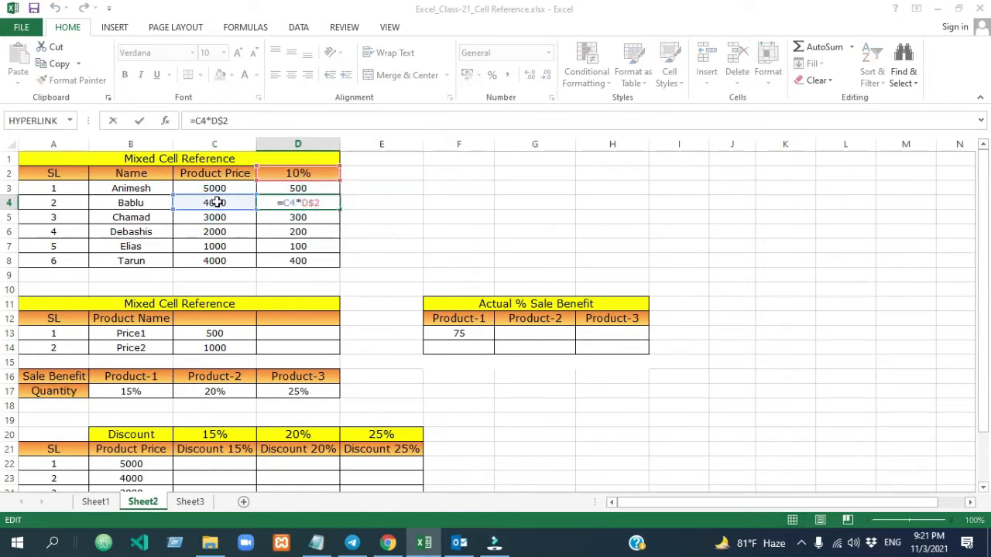
pyautogui.press('Return')
pyautogui.doubleClick(317, 216)
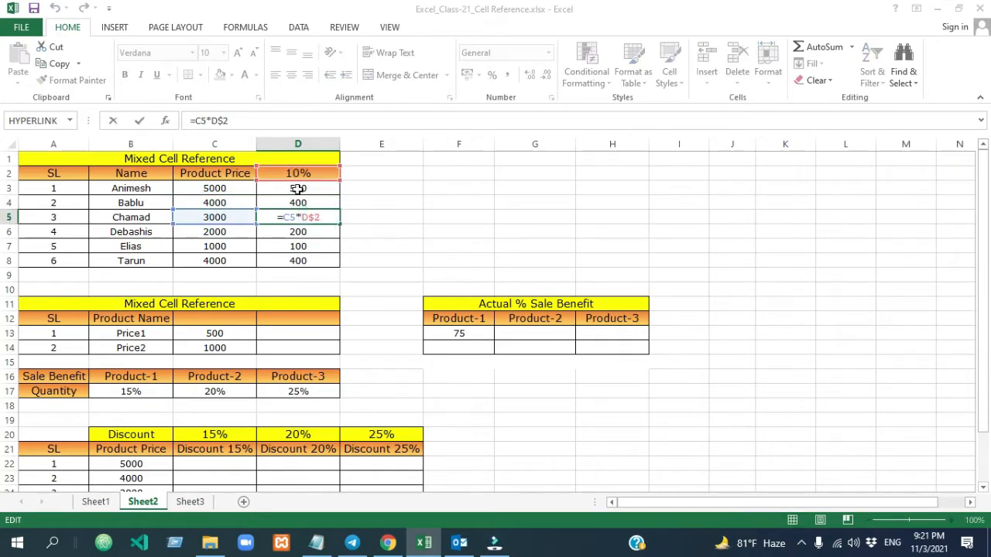
pyautogui.click(365, 228)
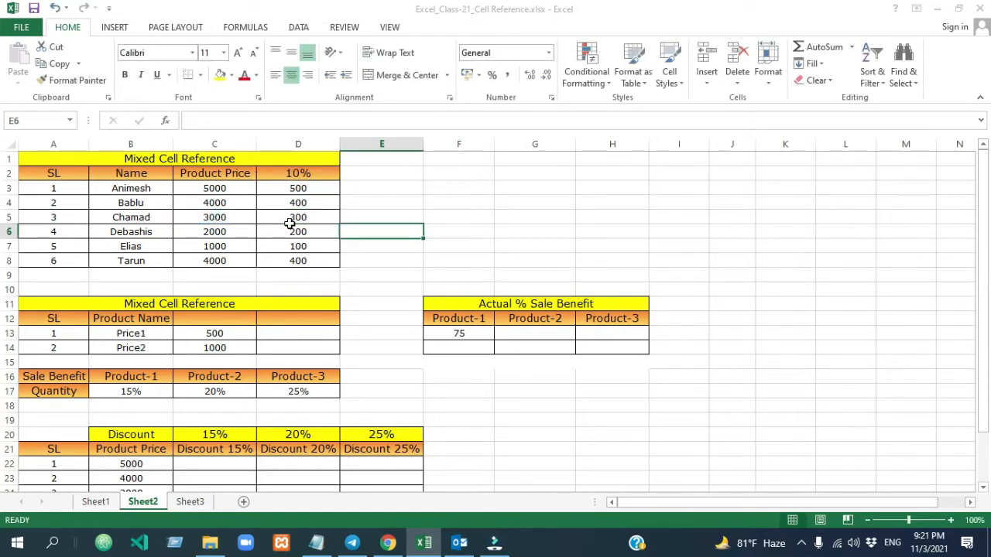
pyautogui.click(309, 188)
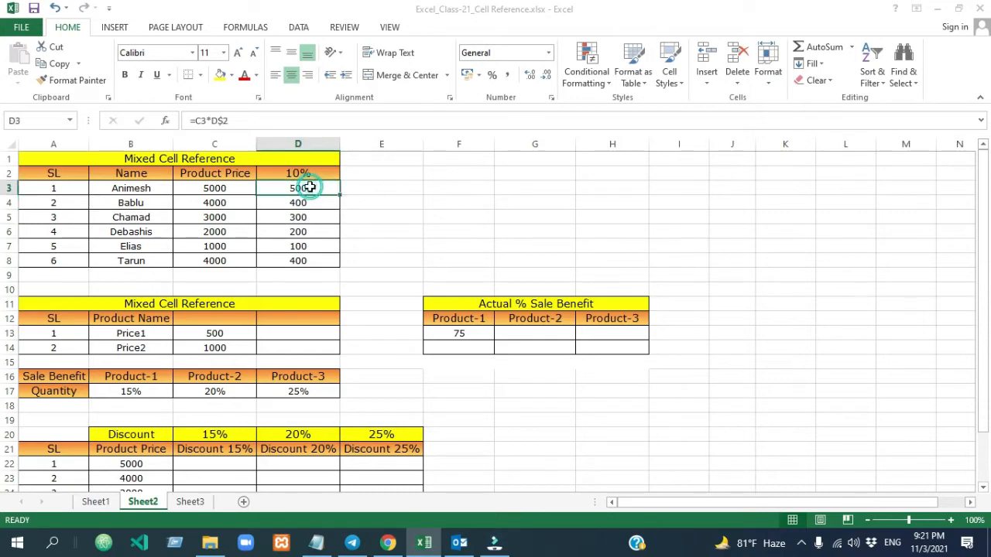
pyautogui.click(390, 260)
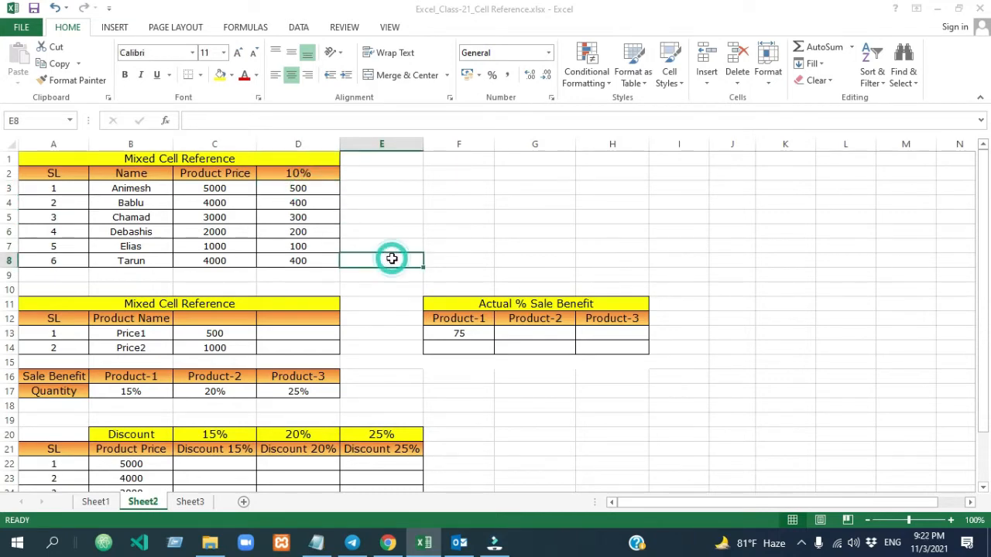
pyautogui.click(308, 189)
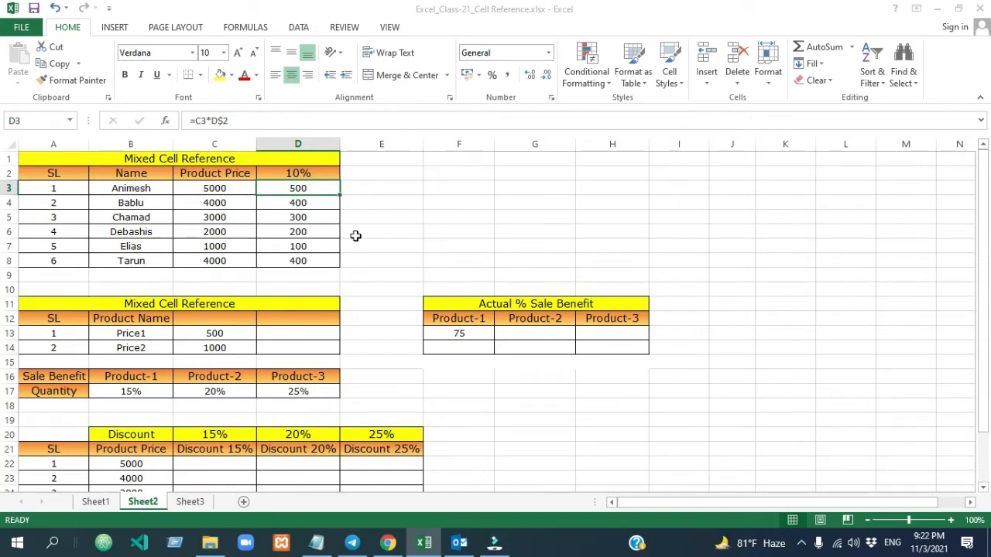
# - Review the Price1 and Price2 values in C13:C14 and the Sale Benefit percentages for the three products in B17:D17
pyautogui.moveTo(985, 206); pyautogui.dragTo(989, 267)
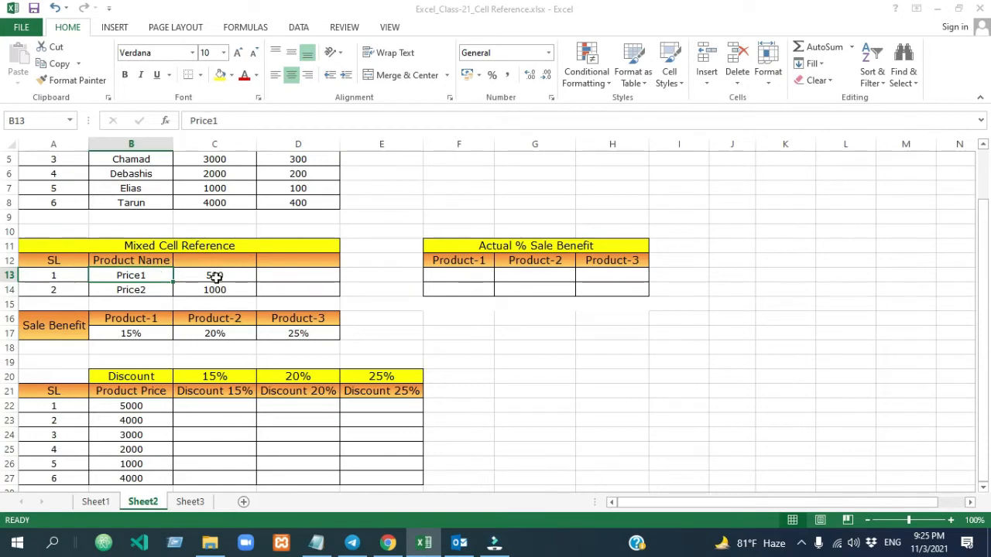
pyautogui.moveTo(215, 277); pyautogui.dragTo(217, 289)
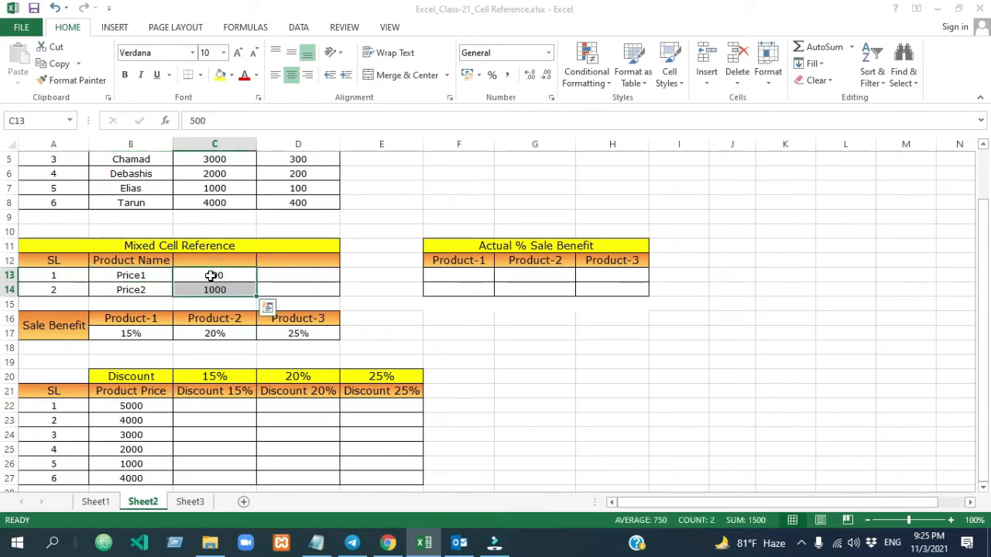
pyautogui.click(211, 276)
pyautogui.click(215, 289)
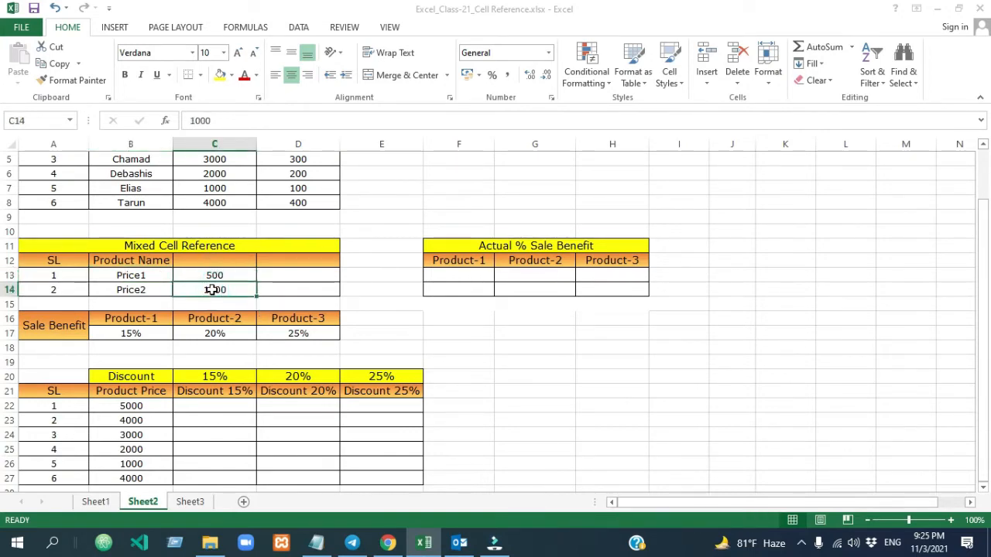
pyautogui.moveTo(128, 319); pyautogui.dragTo(297, 314)
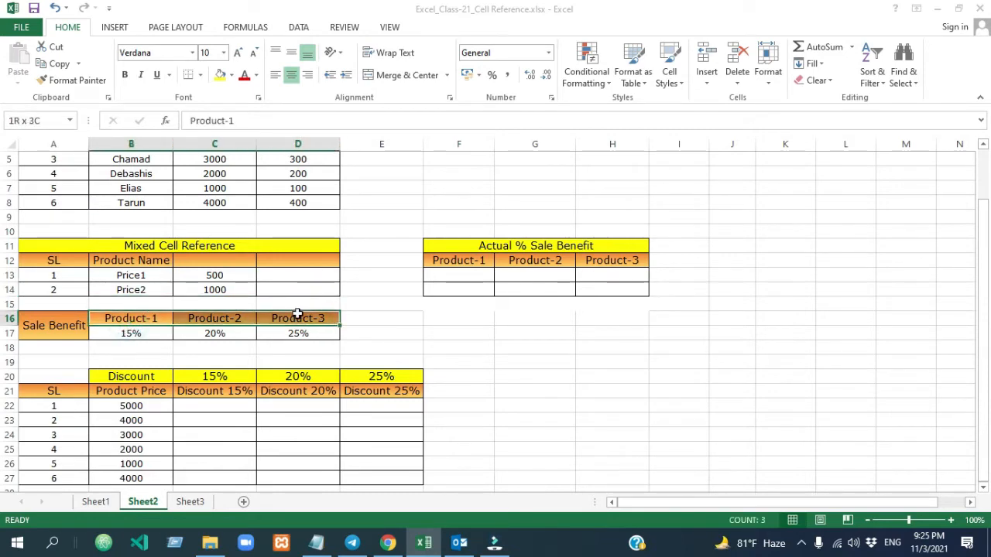
pyautogui.click(145, 333)
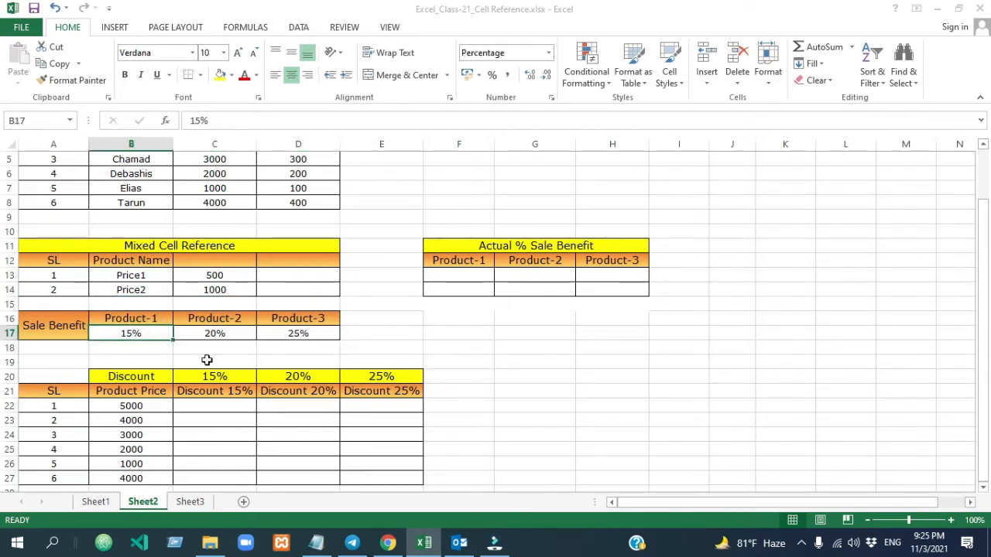
pyautogui.click(223, 335)
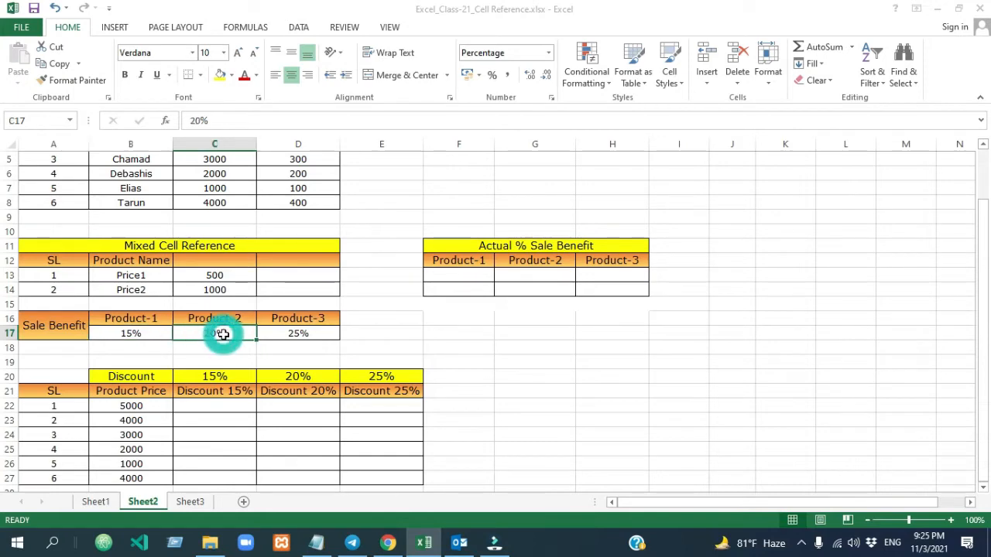
pyautogui.click(304, 334)
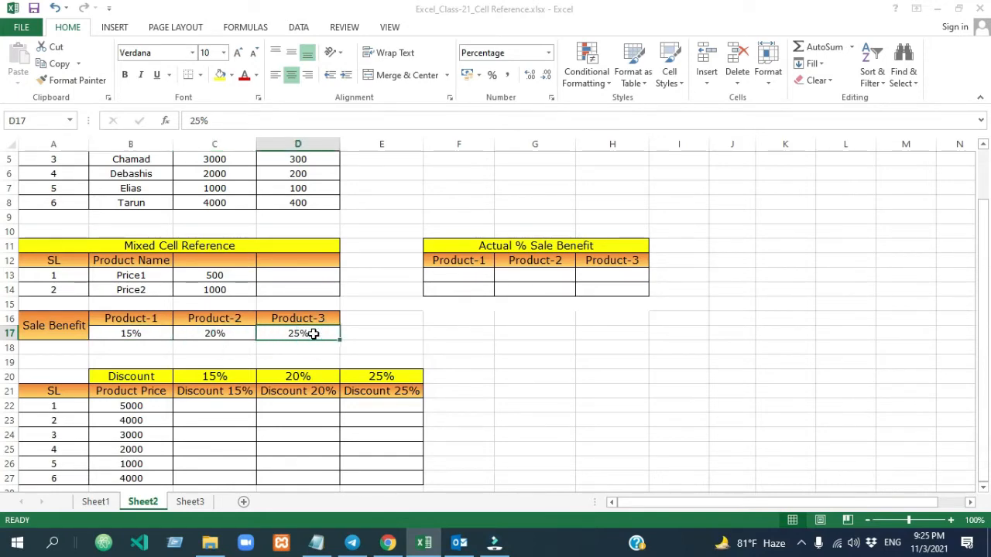
pyautogui.click(219, 275)
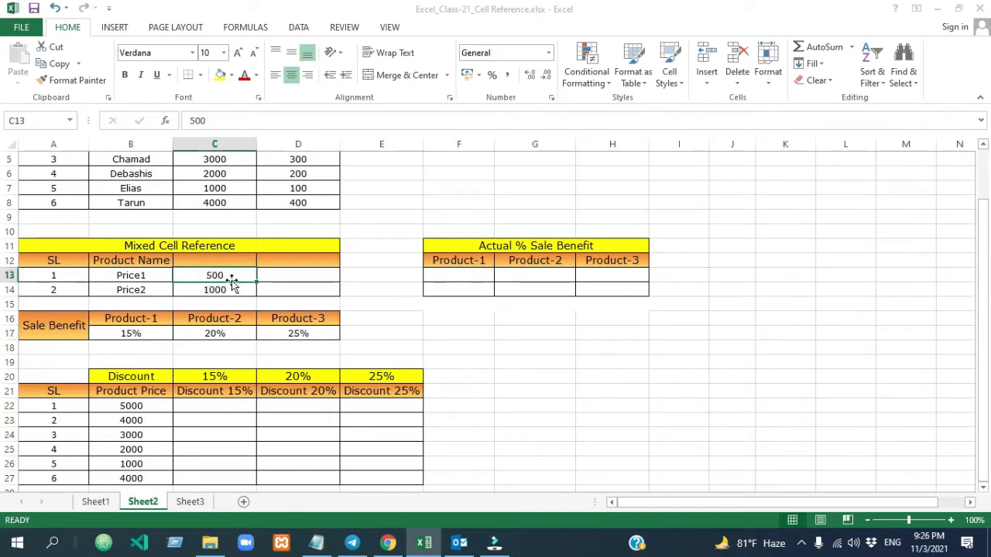
# - Calculate the Product-1 sale benefit for Price1 by entering =C13*B17 in F13
pyautogui.click(451, 271)
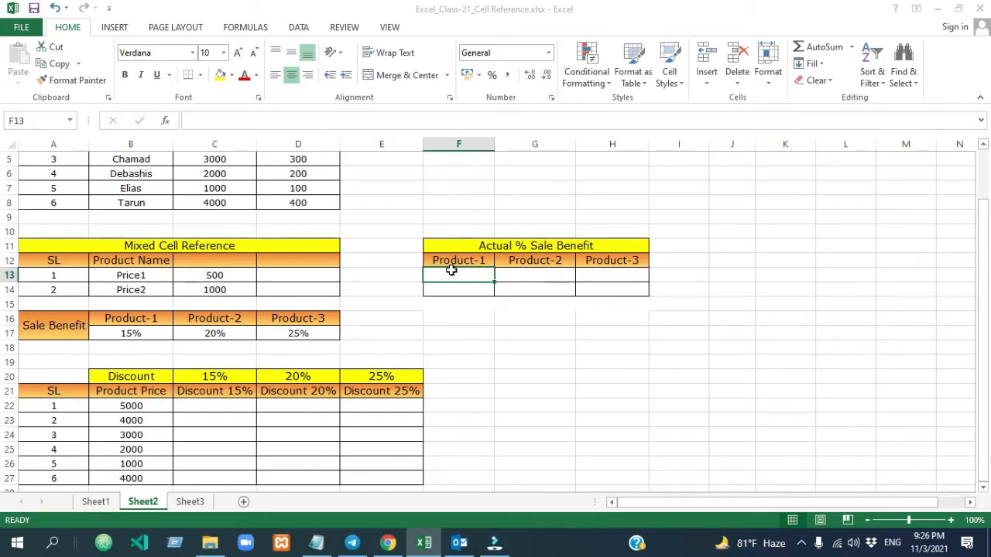
pyautogui.write('=')
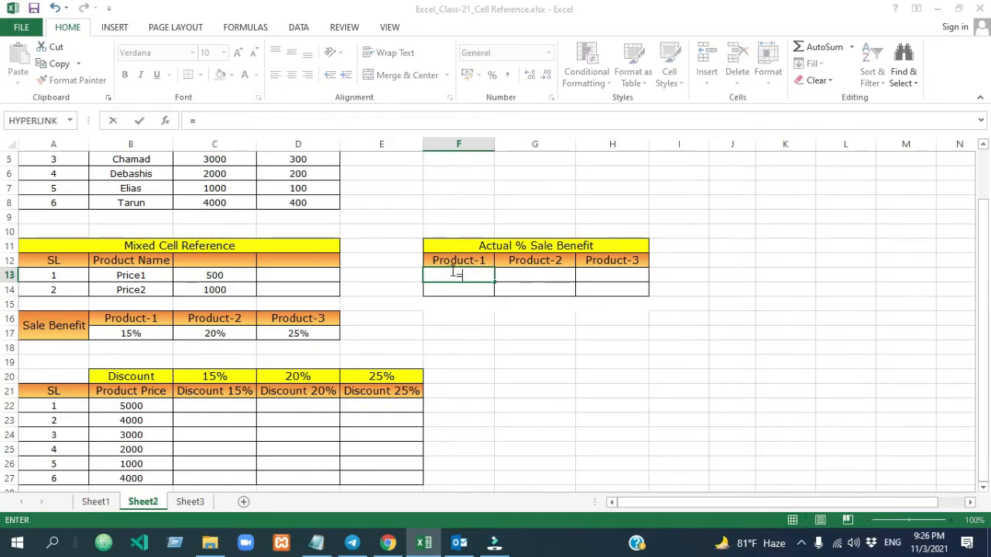
pyautogui.click(214, 274)
pyautogui.write('*')
pyautogui.click(137, 333)
pyautogui.press('Return')
# - Fill the relative formula from F13 across to H13 in the Actual % Sale Benefit table
pyautogui.click(460, 273)
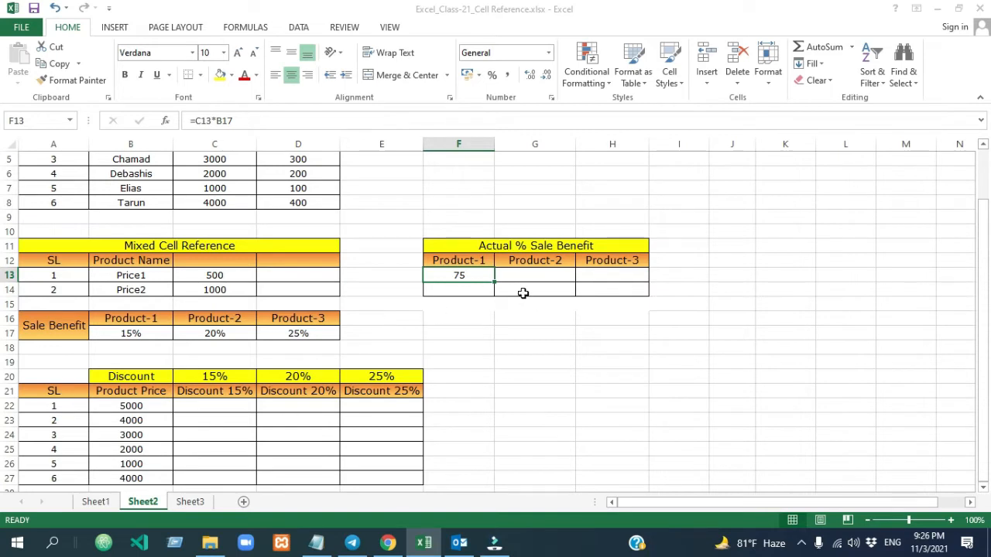
pyautogui.moveTo(493, 284); pyautogui.dragTo(621, 284)
pyautogui.click(615, 277)
# - Examine which cells the copied formulas in G13 and H13 refer to, comparing them with the price cell C13
pyautogui.click(526, 276)
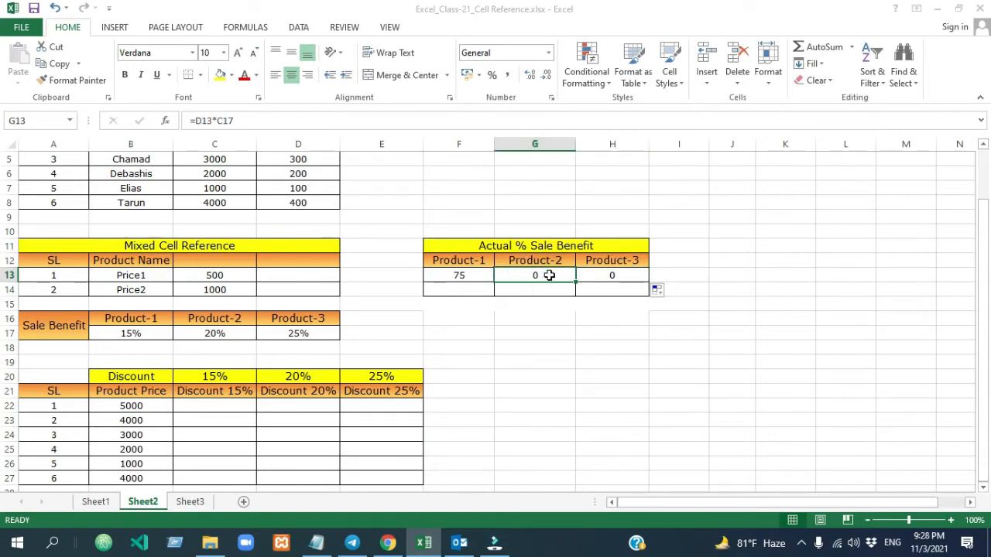
pyautogui.doubleClick(544, 276)
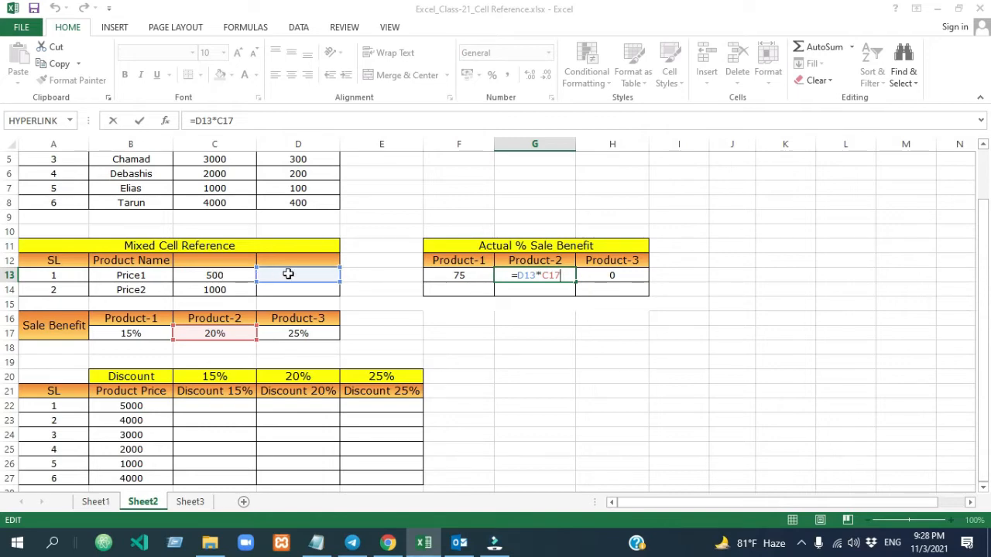
pyautogui.press('Escape')
pyautogui.click(214, 275)
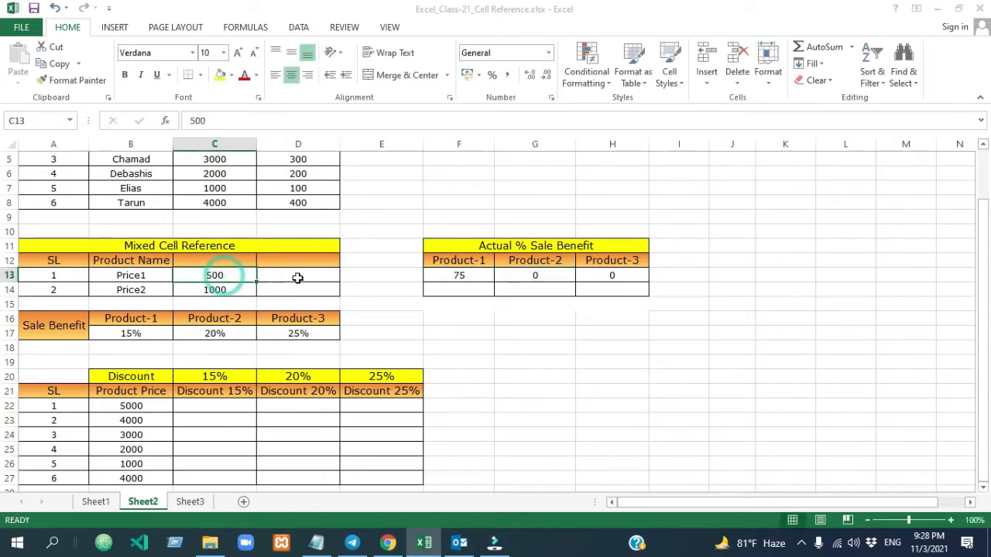
pyautogui.click(297, 276)
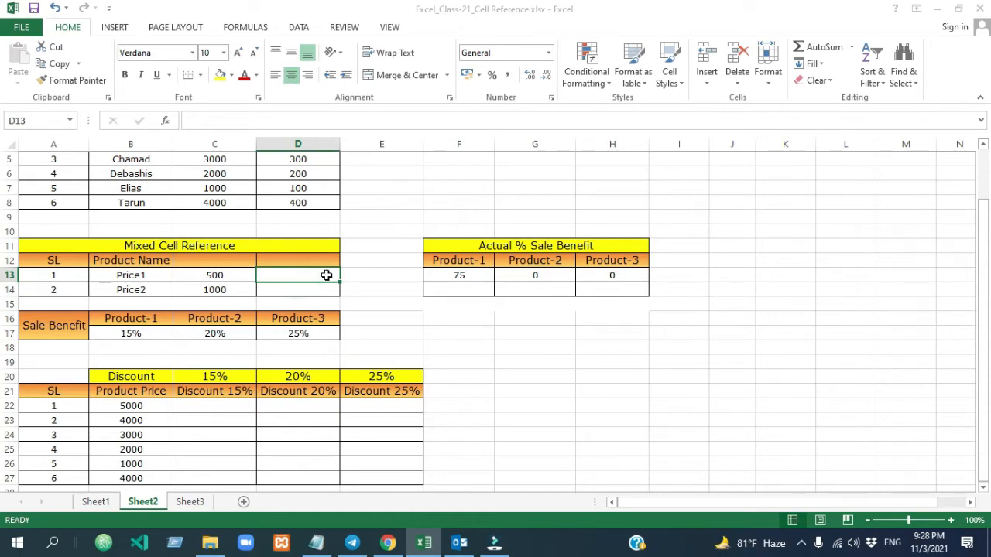
pyautogui.press('Left')
pyautogui.press('Right')
pyautogui.doubleClick(535, 276)
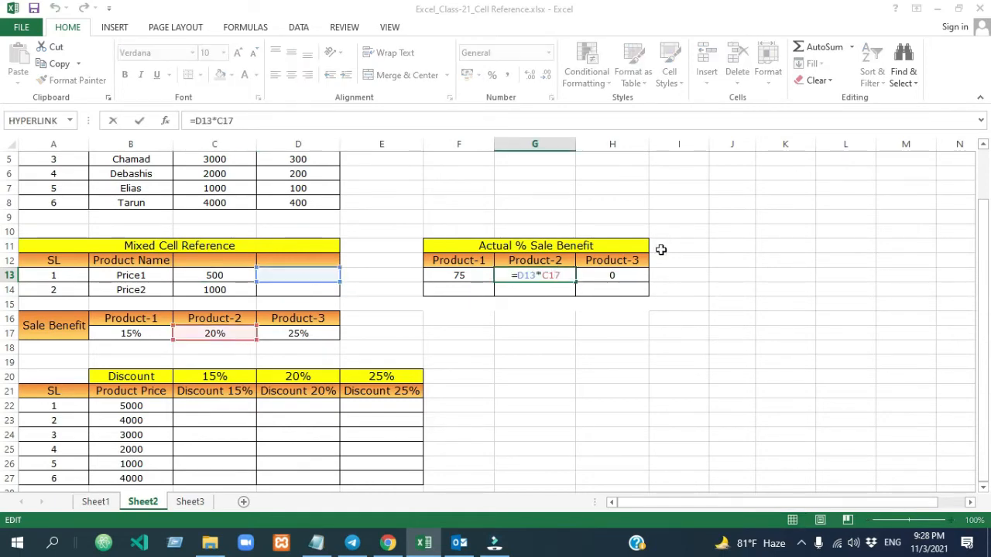
pyautogui.doubleClick(631, 275)
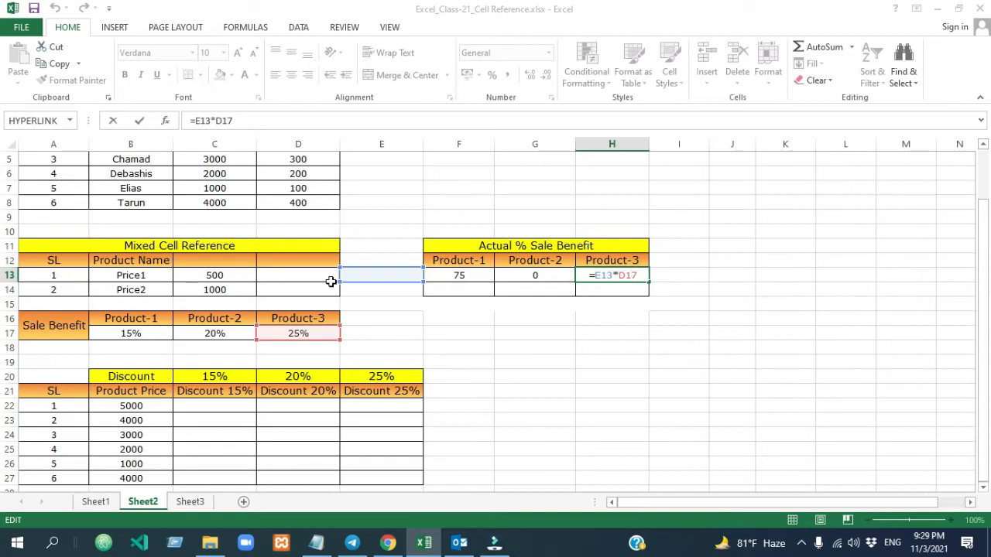
# - Clear the copied results from G13:H13, and lock the price column in F13 by changing its formula to =$C13*B17
pyautogui.moveTo(540, 275); pyautogui.dragTo(597, 275)
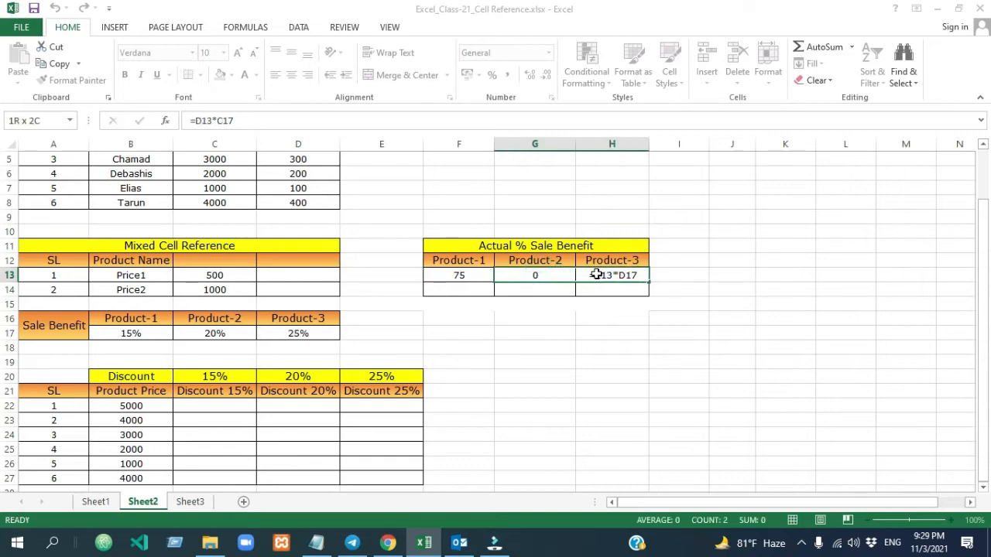
pyautogui.press('Delete')
pyautogui.doubleClick(445, 275)
pyautogui.click(445, 275)
pyautogui.write('$C13*B1')
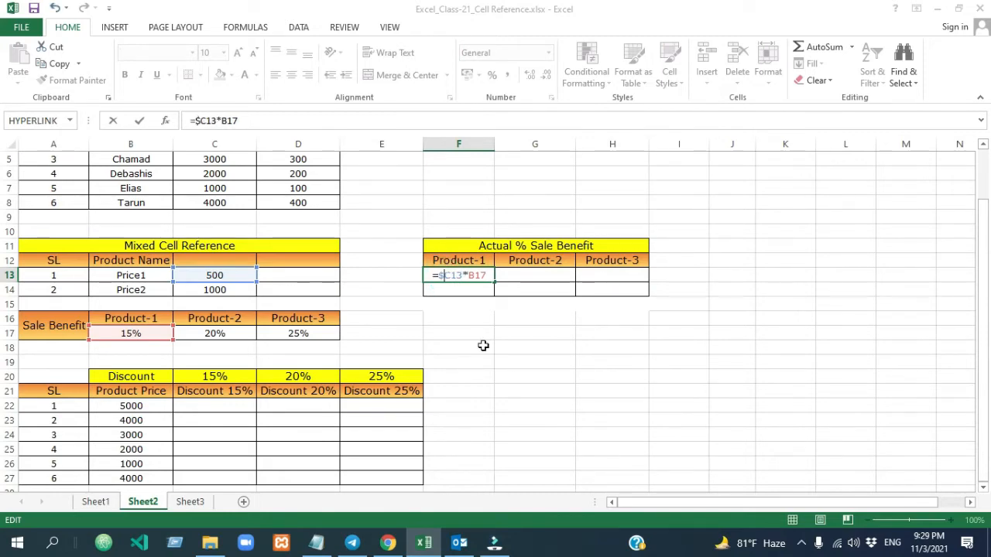
pyautogui.press('Return')
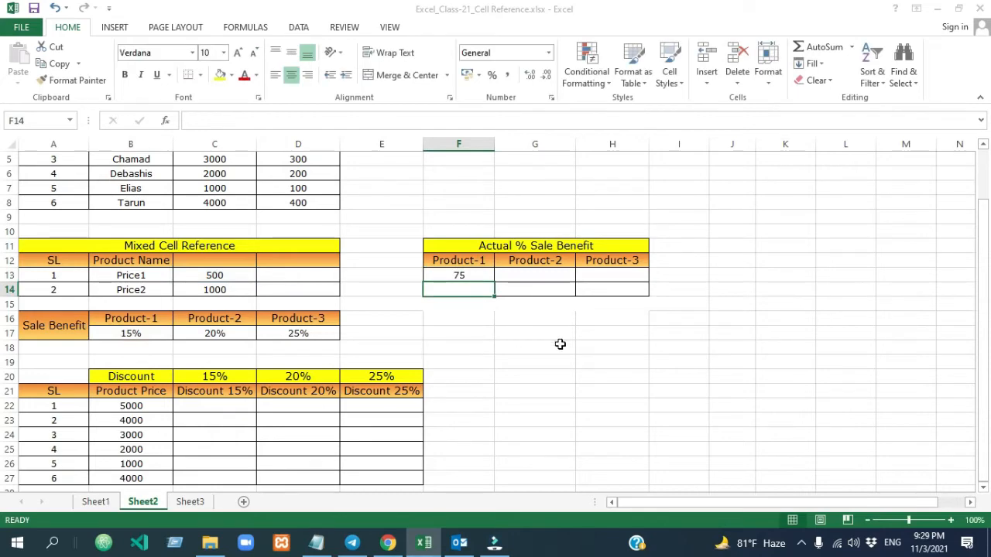
# - Fill the =$C13*B17 formula from F13 across to H13, and check the copied formula in G13
pyautogui.click(476, 275)
pyautogui.moveTo(497, 283); pyautogui.dragTo(633, 276)
pyautogui.click(530, 258)
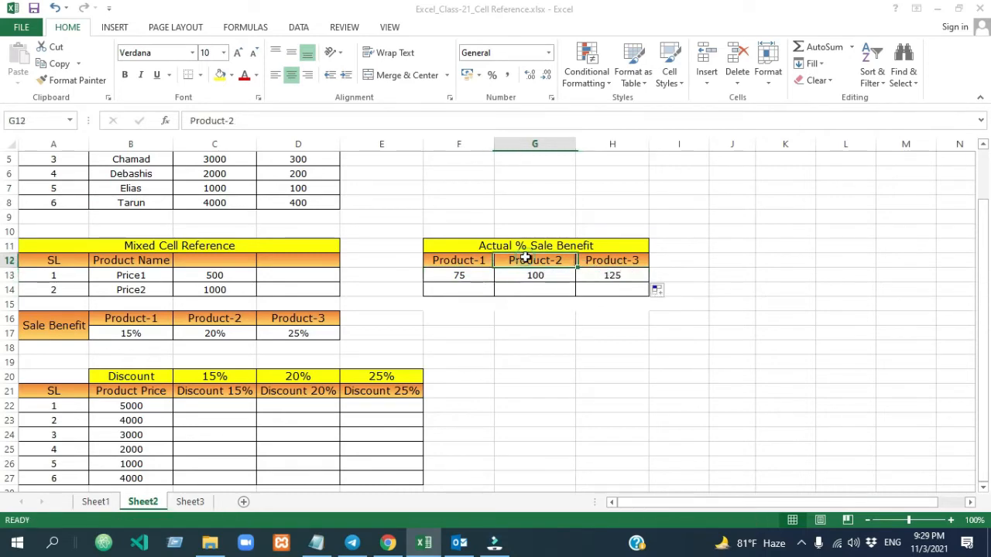
pyautogui.click(593, 258)
pyautogui.click(534, 276)
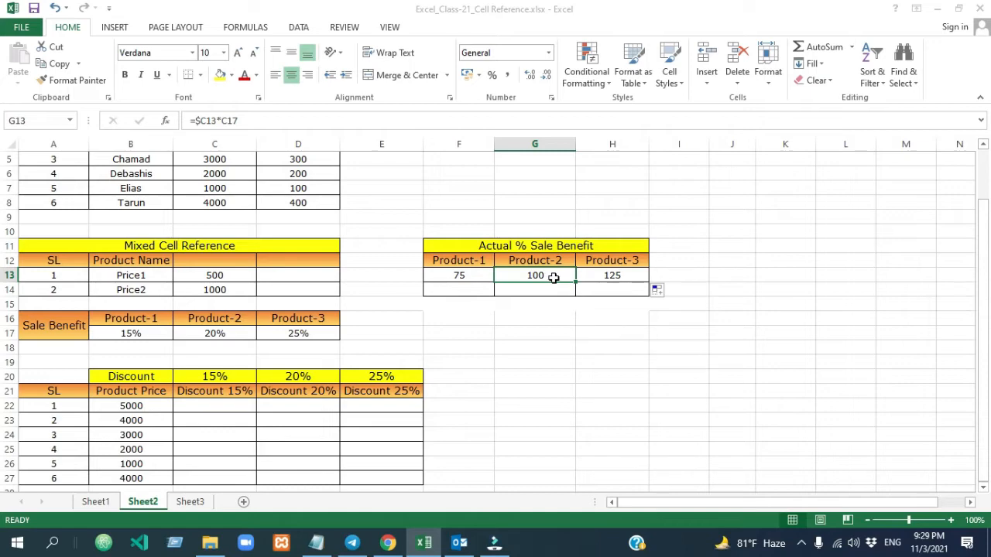
# - Check which cells the formula in G13 refers to, and locate the Price2 value and the Product-1 sale benefit rate
pyautogui.doubleClick(554, 278)
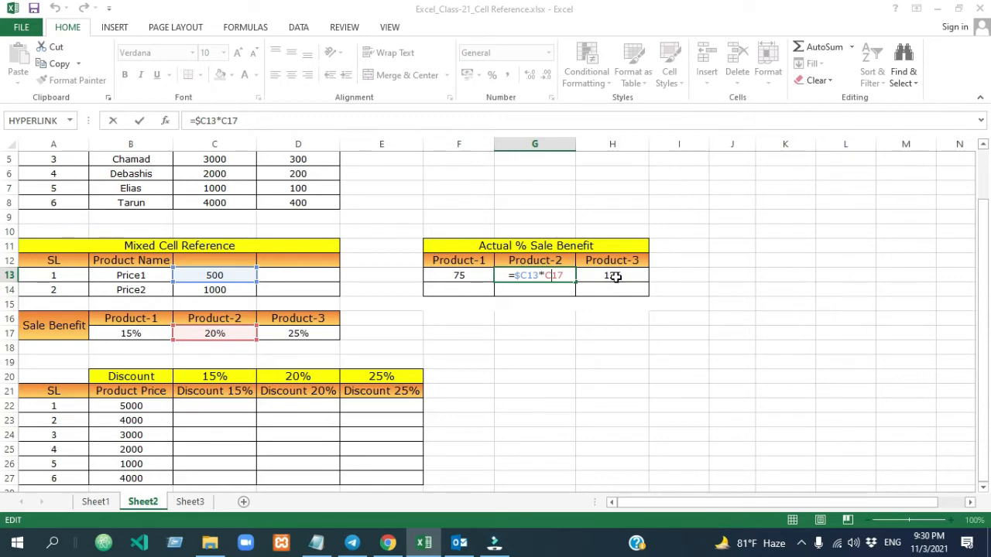
pyautogui.click(698, 276)
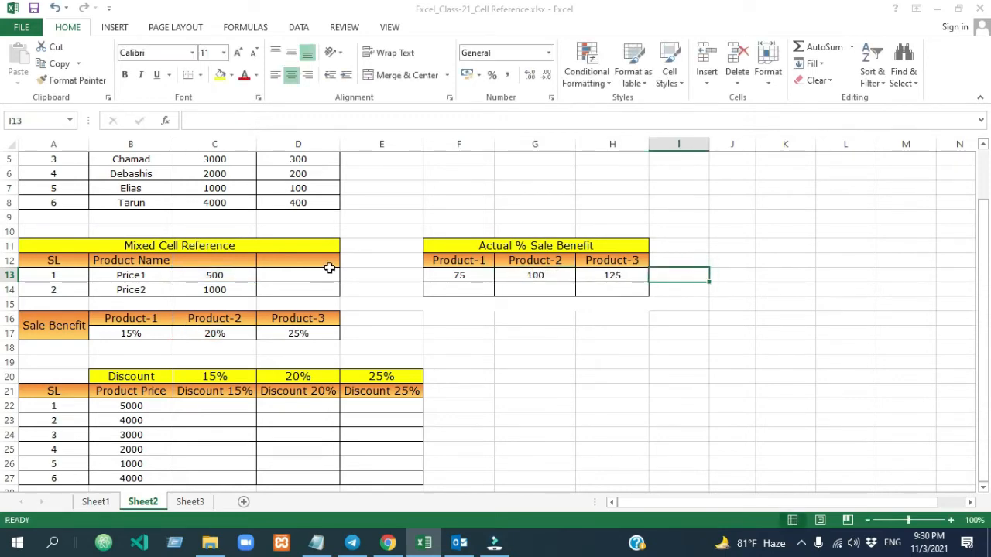
pyautogui.click(209, 289)
pyautogui.click(132, 332)
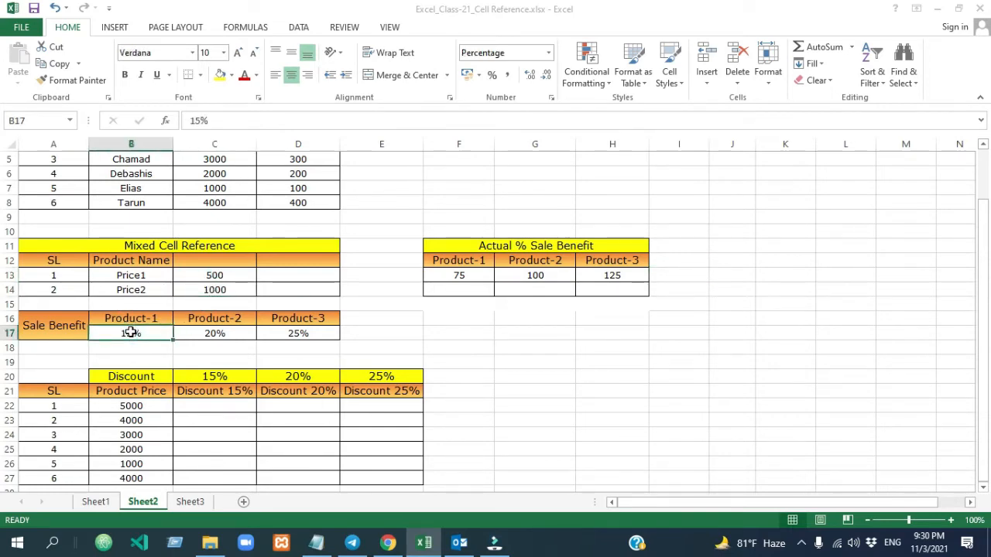
# - Enter the relative formula =C14*B17 in F14 for Price2 and fill it across to H14
pyautogui.click(463, 288)
pyautogui.write('=')
pyautogui.click(212, 289)
pyautogui.write('*')
pyautogui.click(134, 333)
pyautogui.press('Return')
pyautogui.click(472, 292)
pyautogui.moveTo(495, 294); pyautogui.dragTo(612, 301)
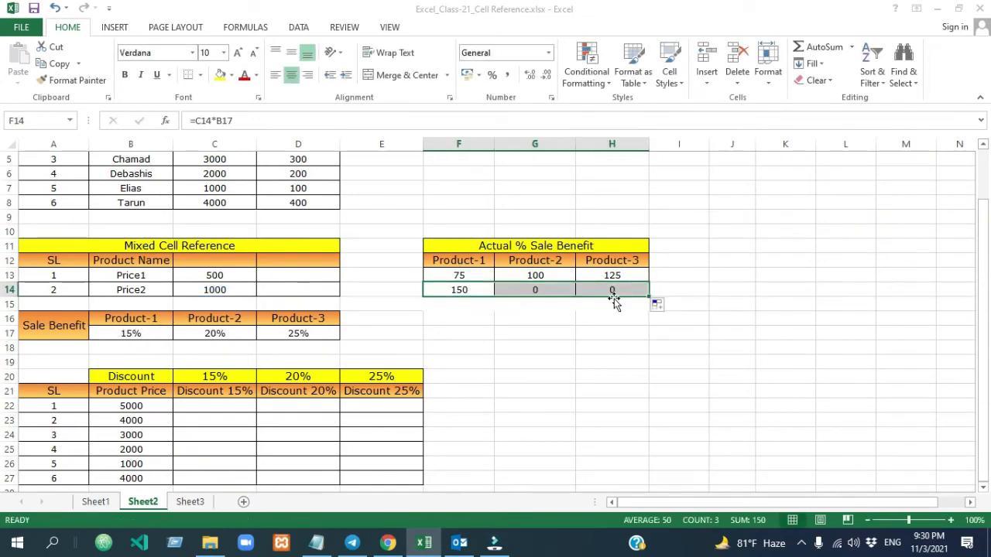
# - Lock the price column in F14 by changing its formula to =$C14*B17, and fill it across to H14
pyautogui.click(466, 290)
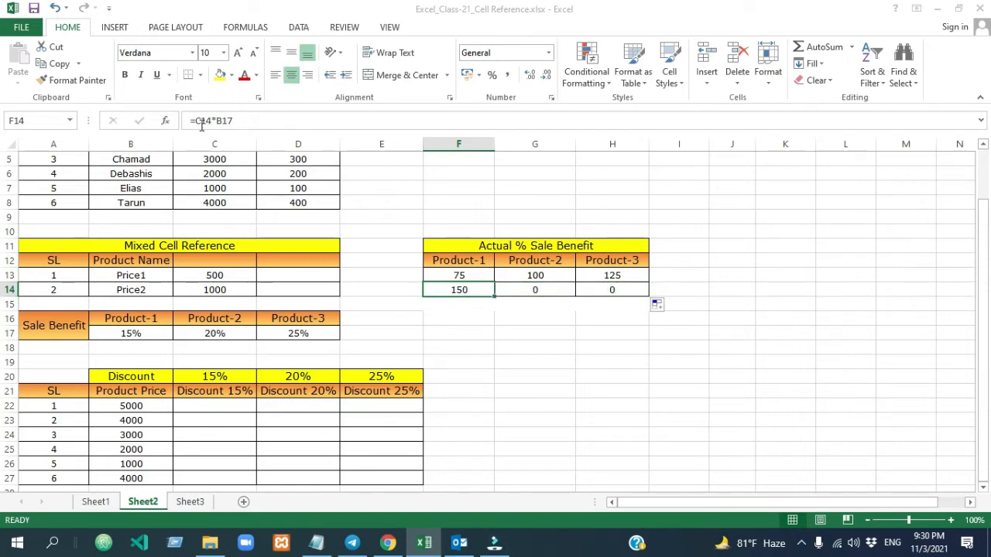
pyautogui.click(197, 120)
pyautogui.write('$')
pyautogui.press('Return')
pyautogui.click(624, 346)
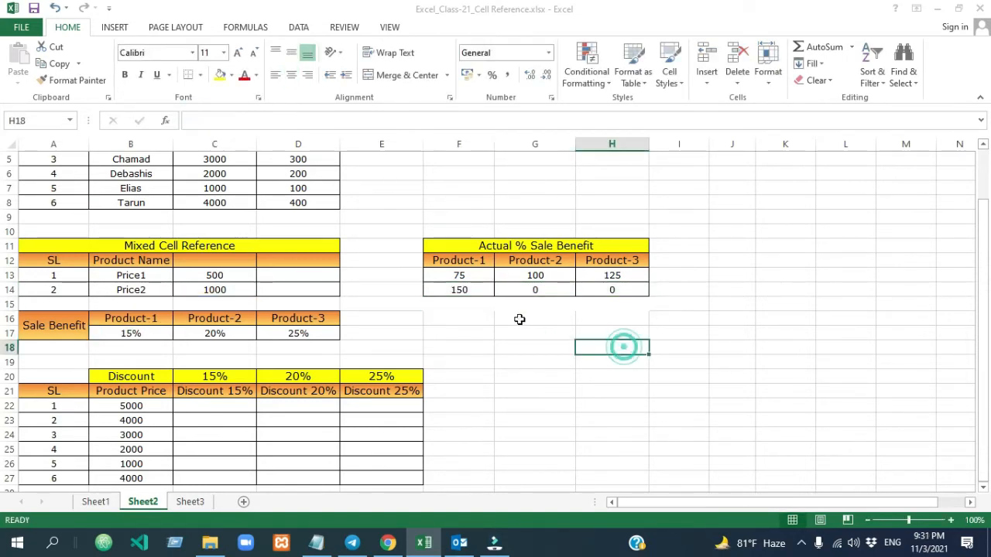
pyautogui.click(602, 362)
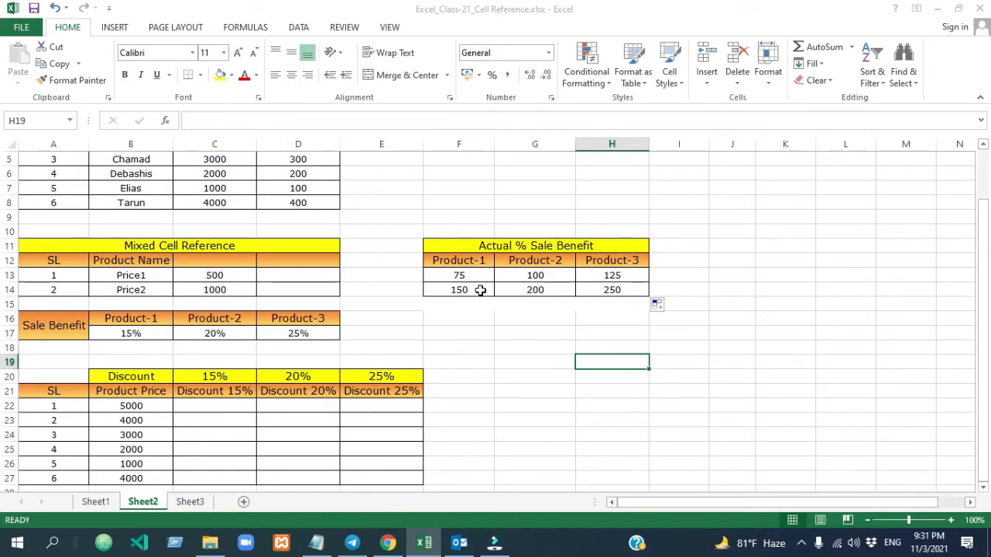
# - Review the Price1 and Price2 rows of the Actual % Sale Benefit table, and clear the results from F14:H14
pyautogui.click(167, 276)
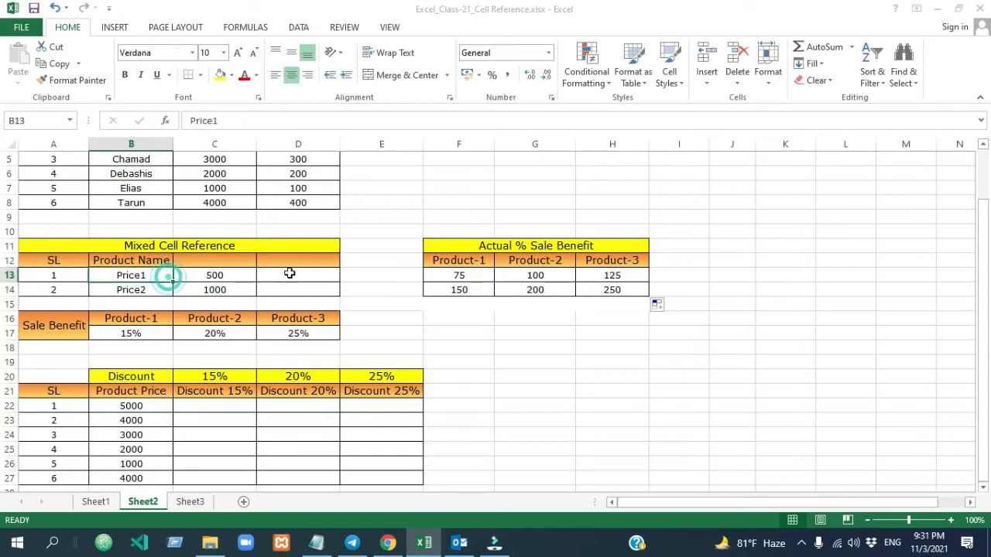
pyautogui.click(445, 277)
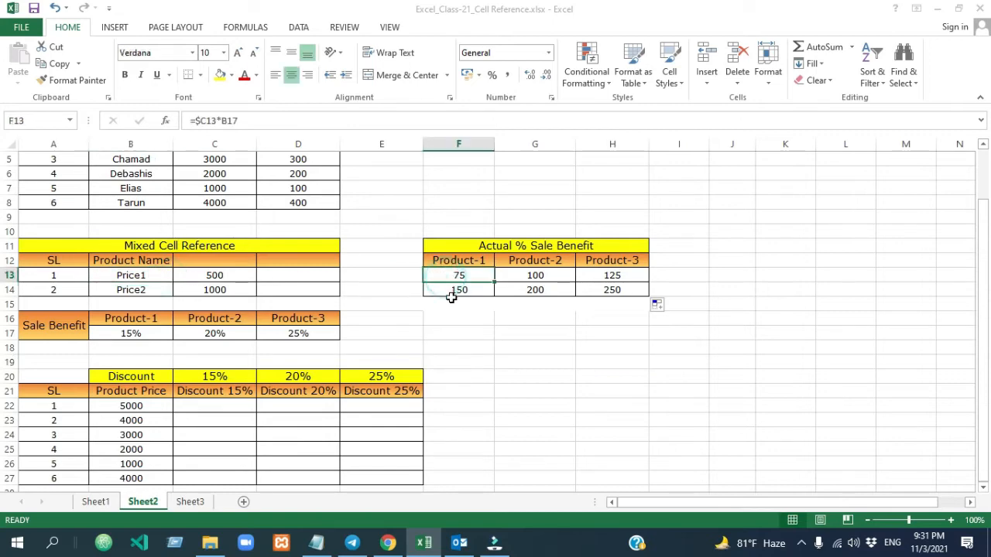
pyautogui.click(453, 299)
pyautogui.click(454, 305)
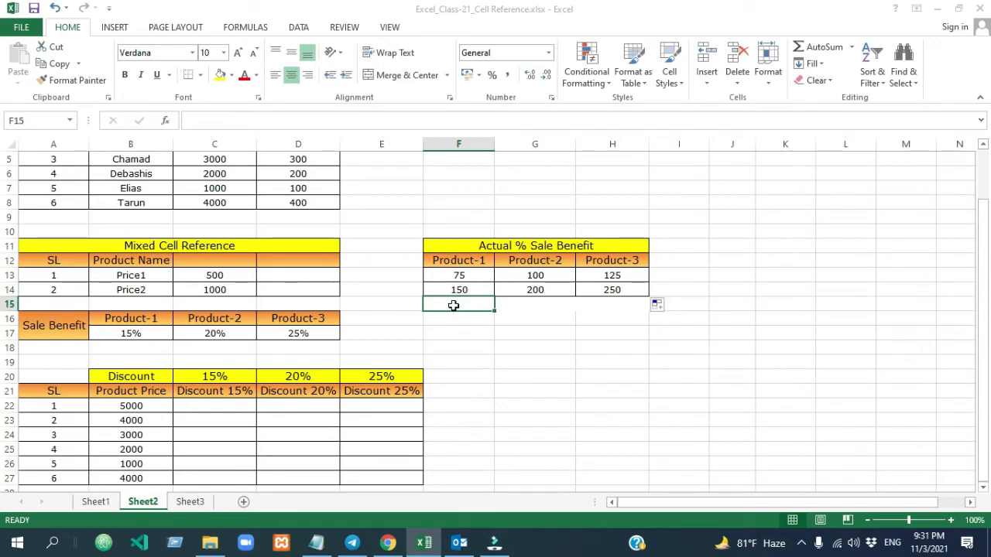
pyautogui.moveTo(489, 288); pyautogui.dragTo(599, 290)
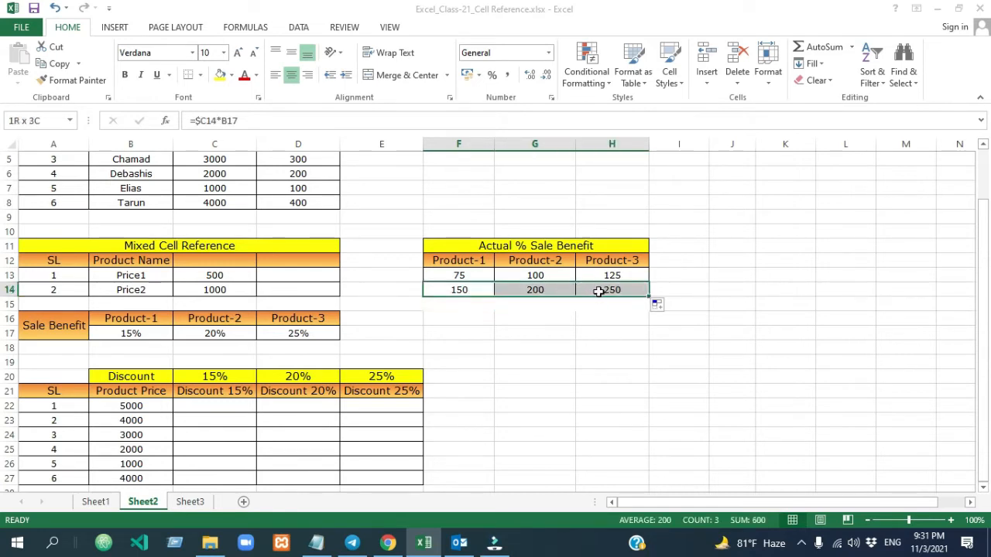
pyautogui.press('Delete')
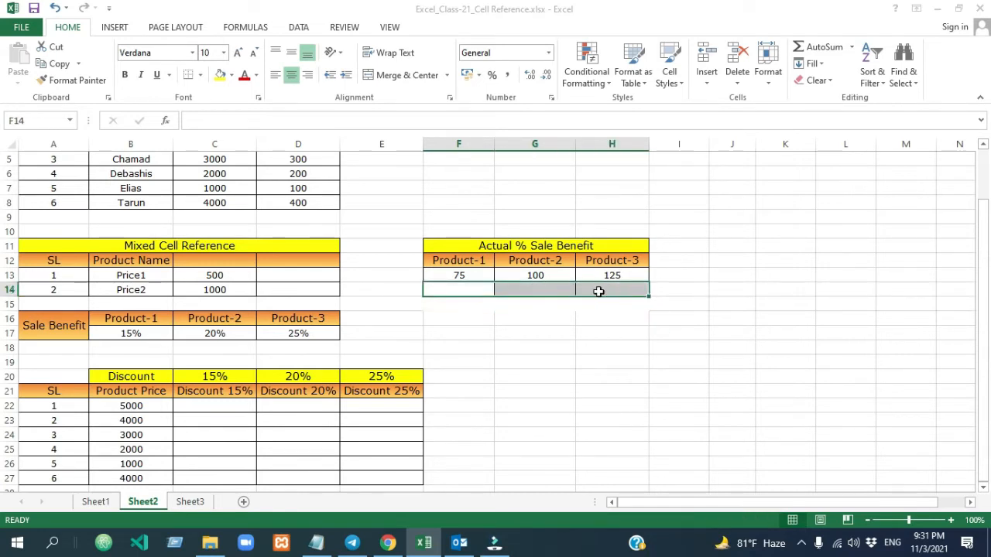
# - Try filling the =$C13*B17 formula from F13 over both rows of the Actual % Sale Benefit table, through H14
pyautogui.click(469, 274)
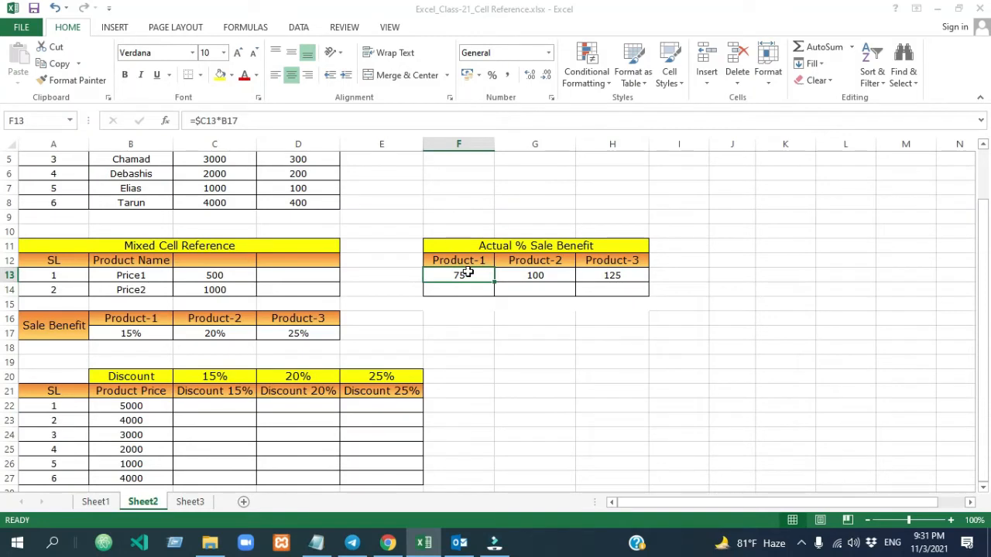
pyautogui.moveTo(494, 282); pyautogui.dragTo(623, 300)
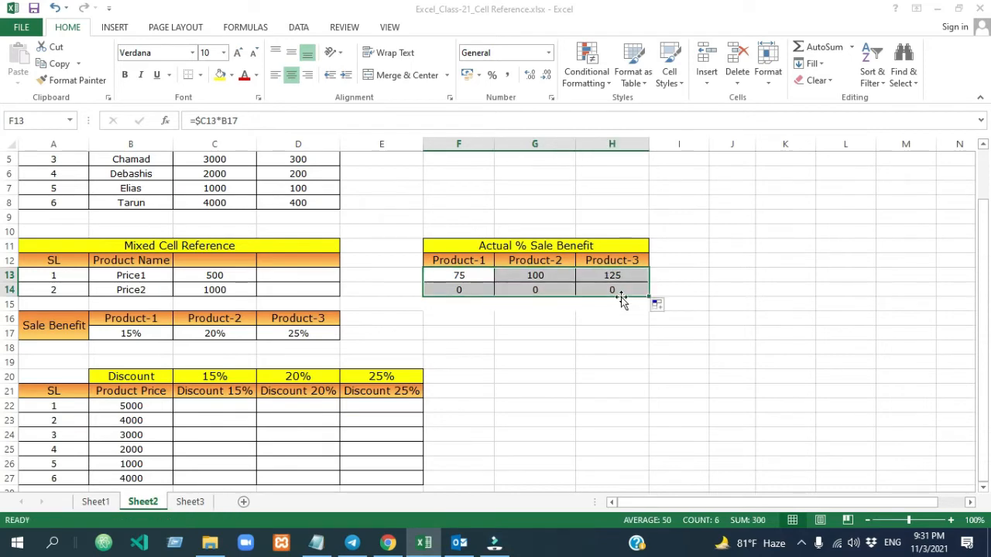
pyautogui.click(457, 276)
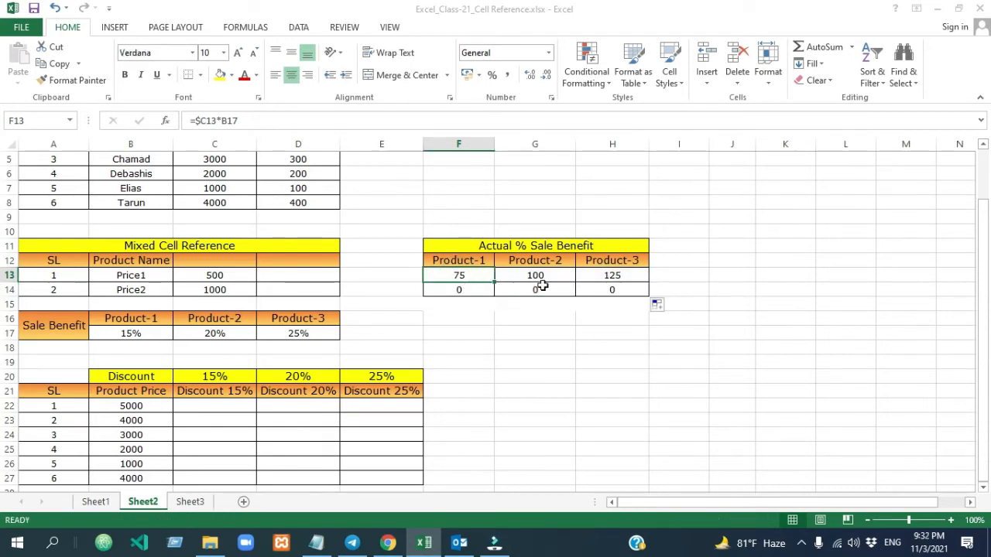
# - Clear all results from F13:H14 in the Actual % Sale Benefit table
pyautogui.click(460, 277)
pyautogui.moveTo(479, 277); pyautogui.dragTo(593, 294)
pyautogui.press('Delete')
# - Start a formula in F13 with C13, cycle its reference through $C$13, C$13 and $C13, and erase the reference
pyautogui.click(478, 277)
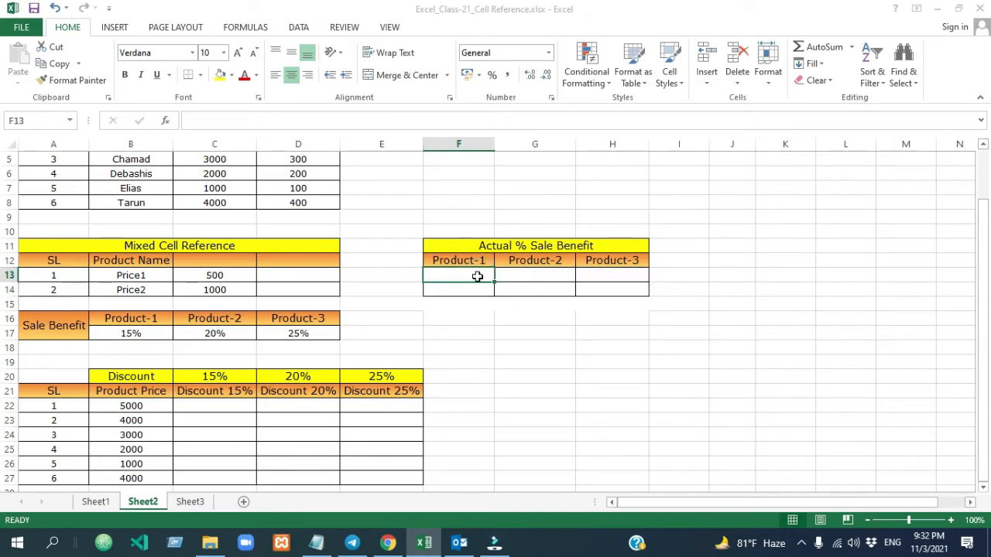
pyautogui.write('=')
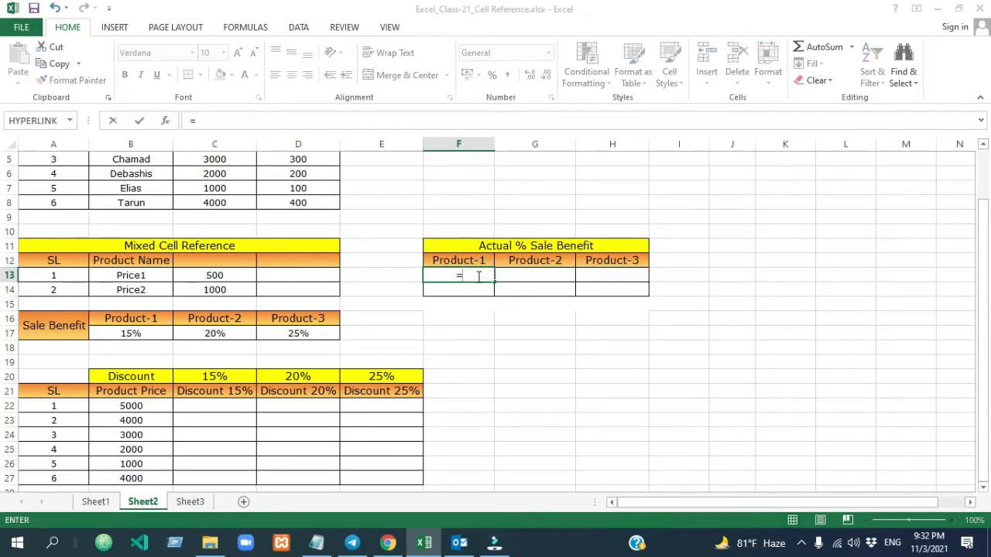
pyautogui.click(226, 276)
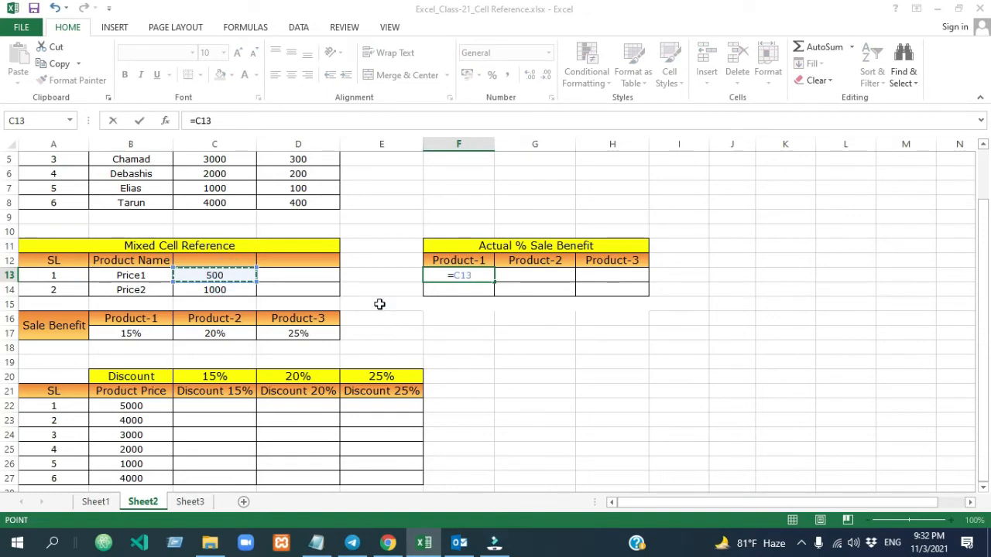
pyautogui.press('F4')
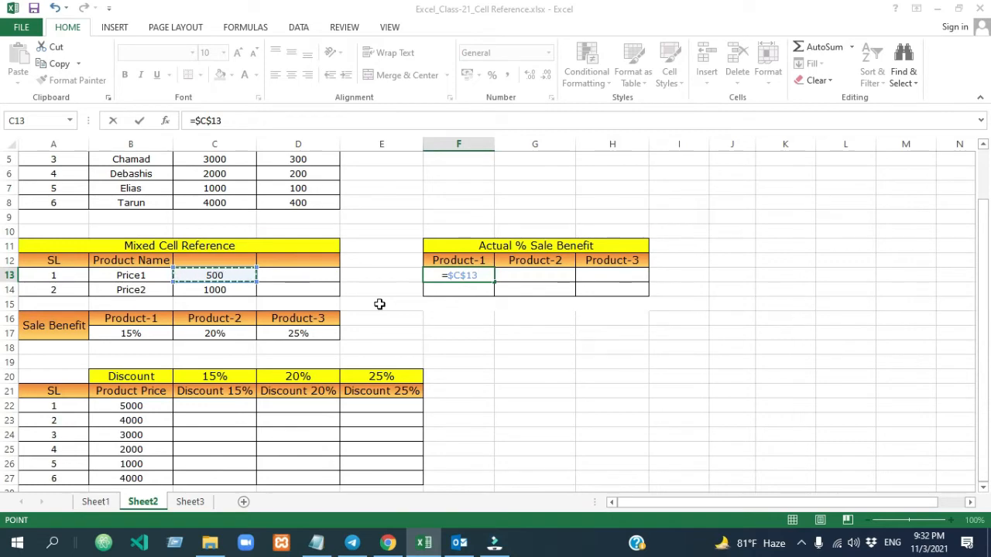
pyautogui.press('F4')
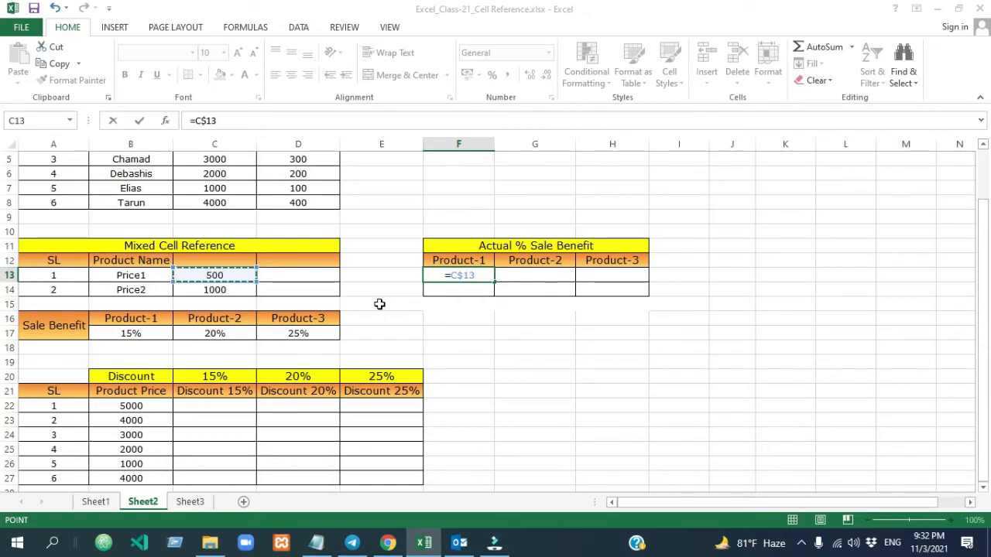
pyautogui.press('F4')
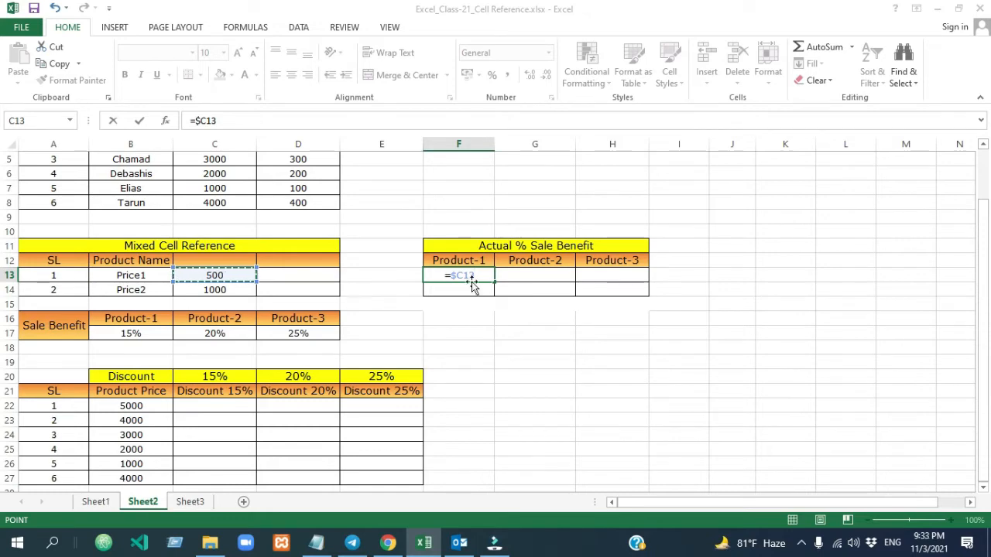
pyautogui.press('BackSpace')
pyautogui.press('BackSpace')
pyautogui.press('BackSpace')
pyautogui.press('BackSpace')
pyautogui.press('BackSpace')
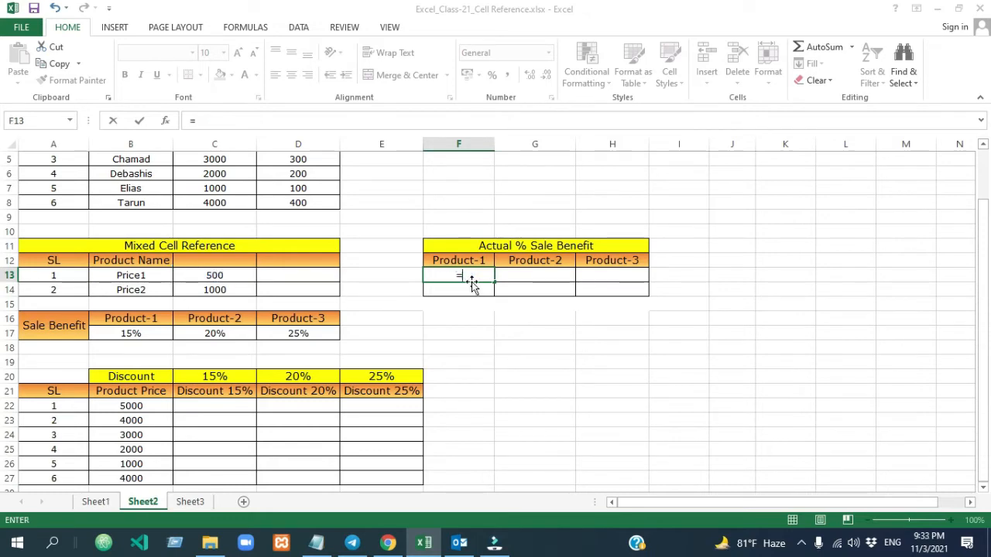
# - Enter =$C13*B17 in F13, locking only the column of the price reference
pyautogui.write('=')
pyautogui.click(214, 275)
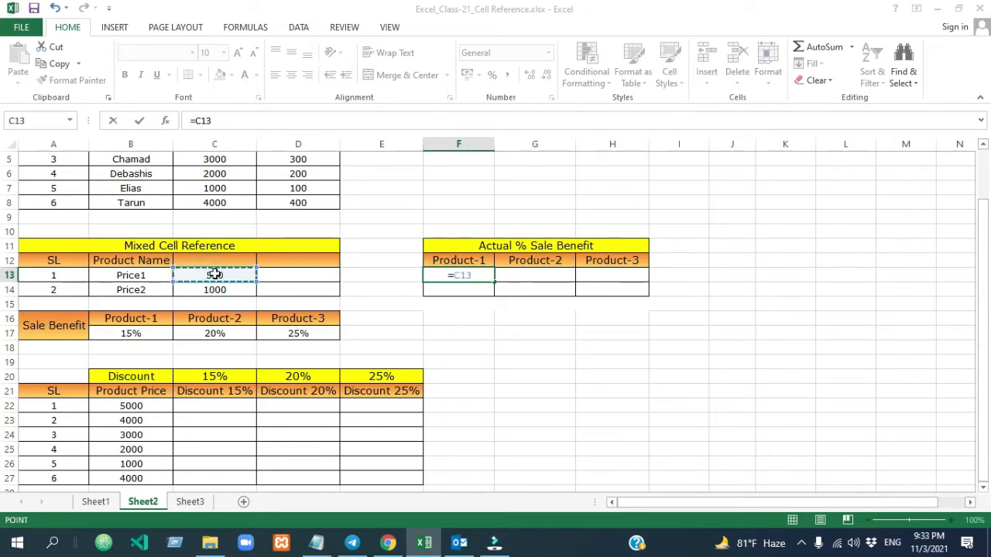
pyautogui.press('F4')
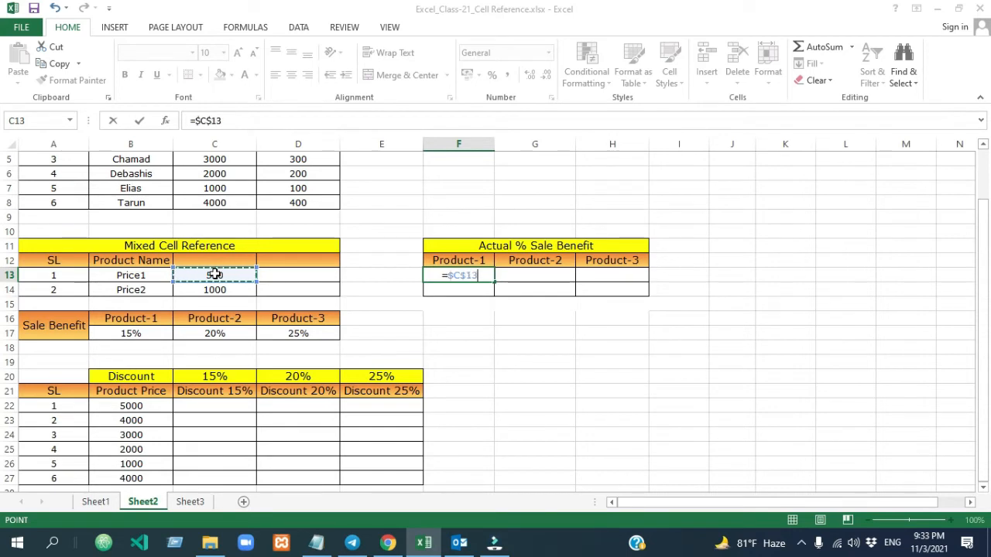
pyautogui.press('F4')
pyautogui.press('F4')
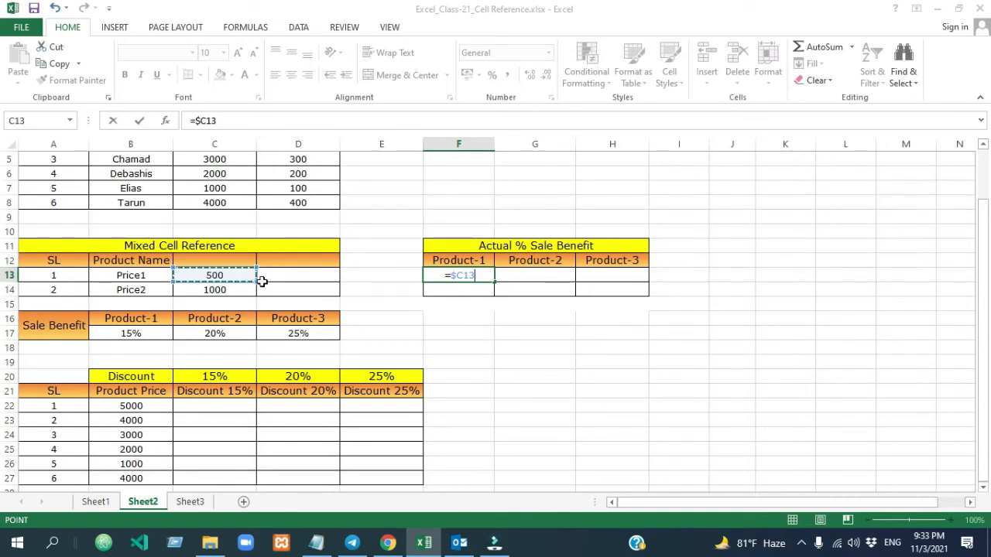
pyautogui.write('*')
pyautogui.click(136, 334)
pyautogui.press('Return')
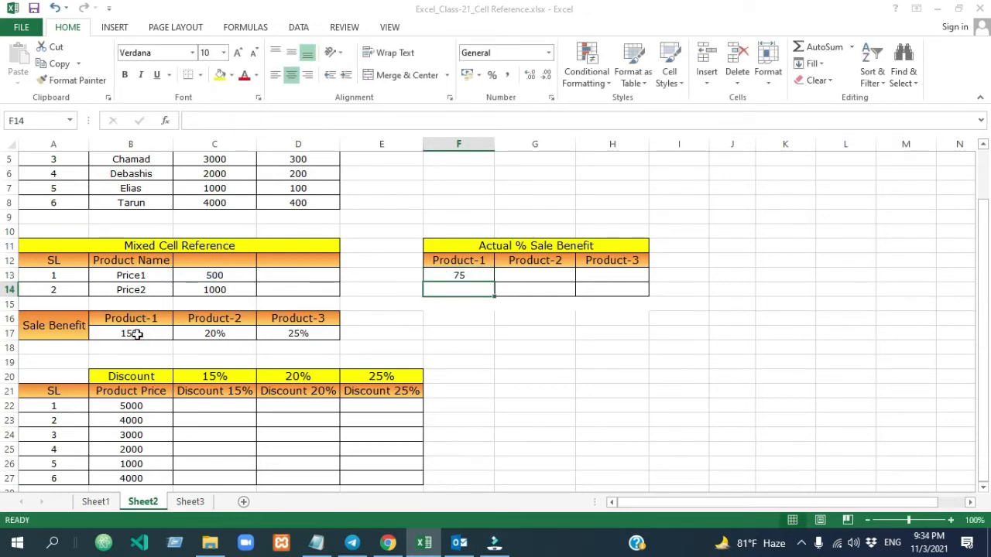
pyautogui.click(406, 346)
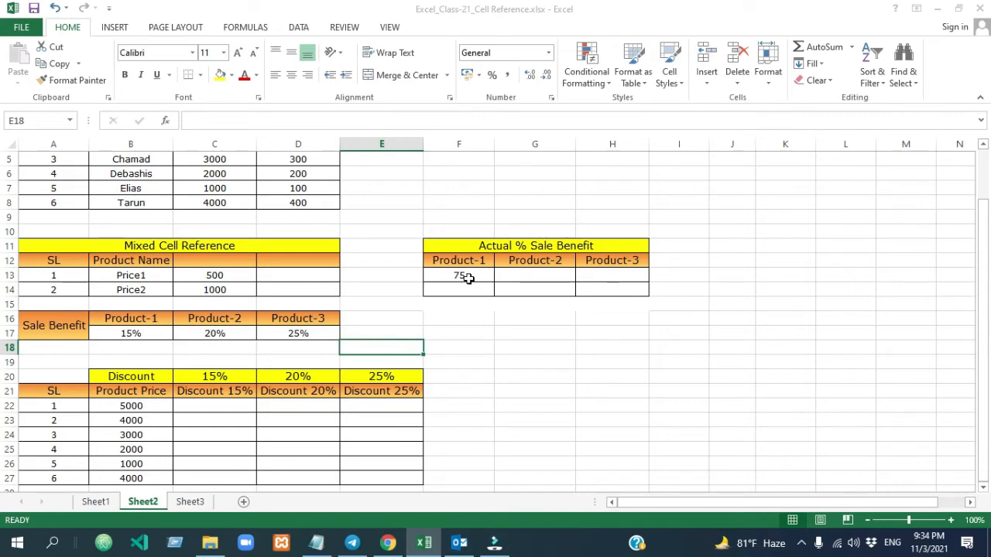
# - Fill the formula from F13 down to F14 and inspect the cells that the copied formula refers to
pyautogui.click(468, 279)
pyautogui.moveTo(495, 285); pyautogui.dragTo(495, 295)
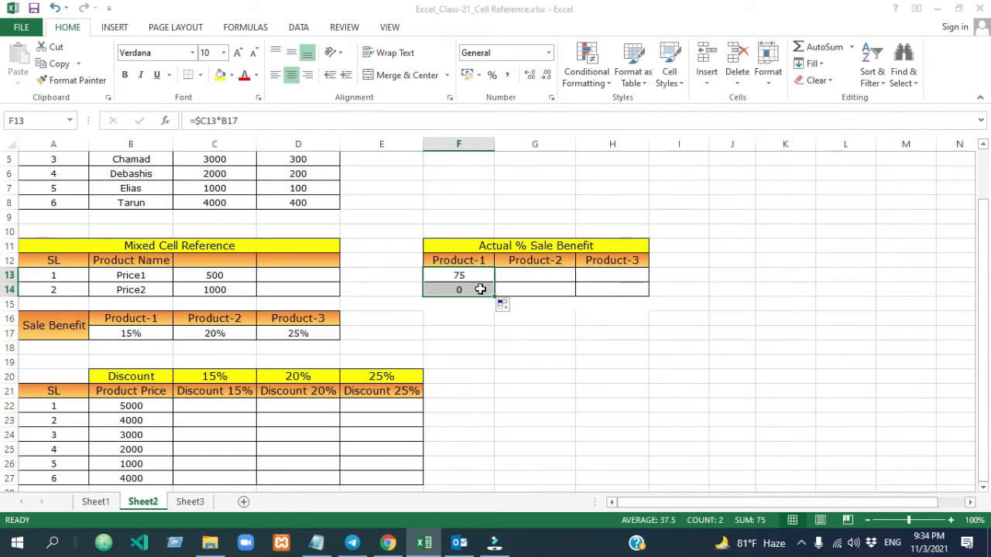
pyautogui.click(480, 289)
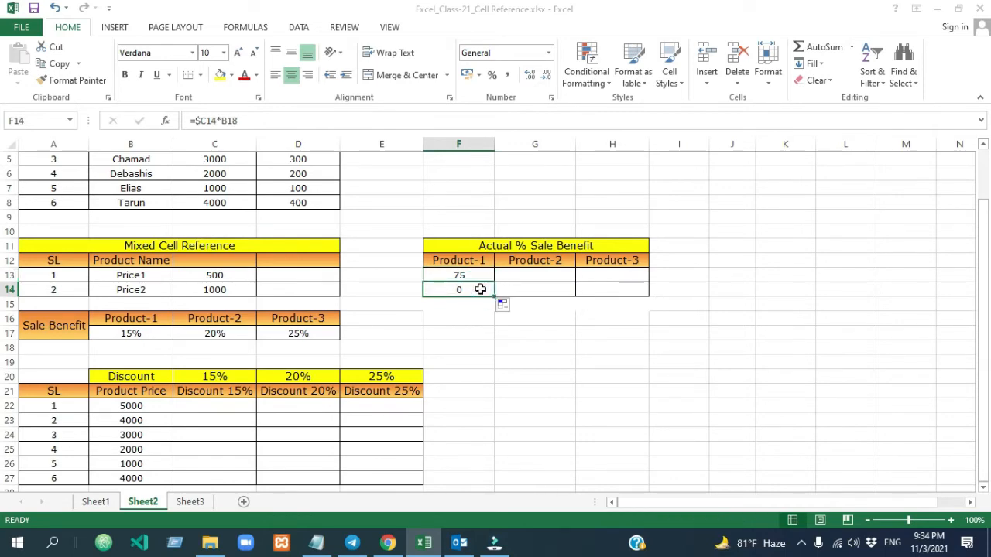
pyautogui.doubleClick(480, 289)
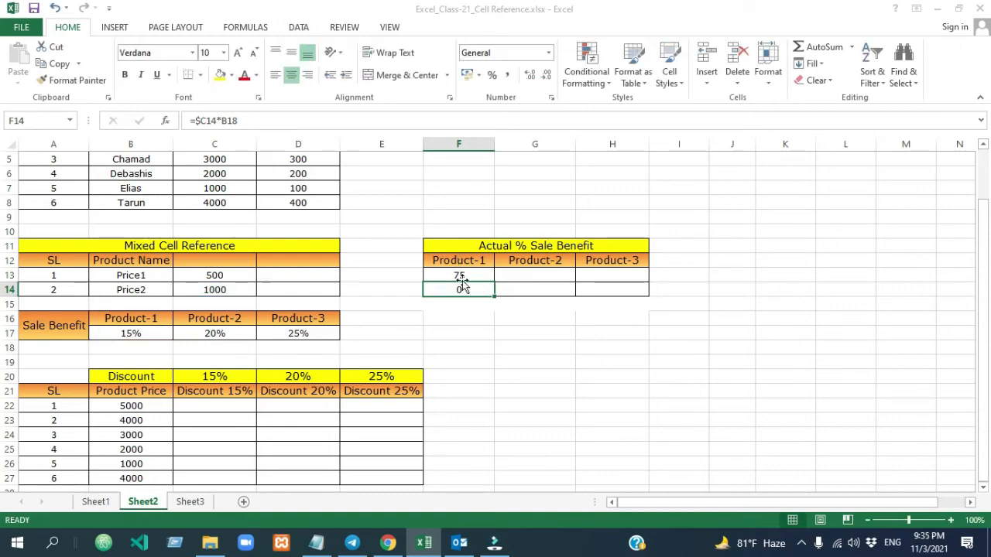
# - Lock the row of the benefit percentage reference in F13, making the formula =$C13*B$17
pyautogui.click(461, 275)
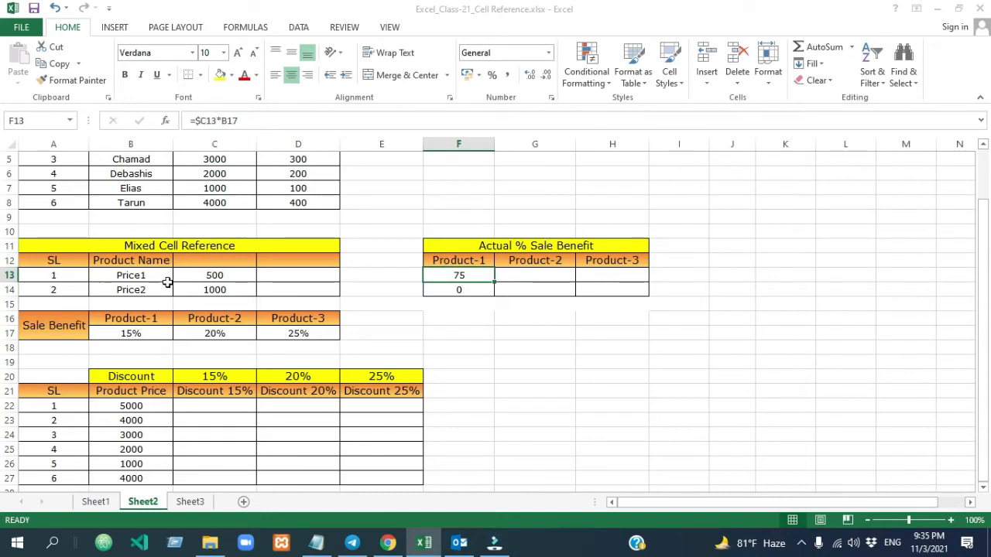
pyautogui.click(207, 277)
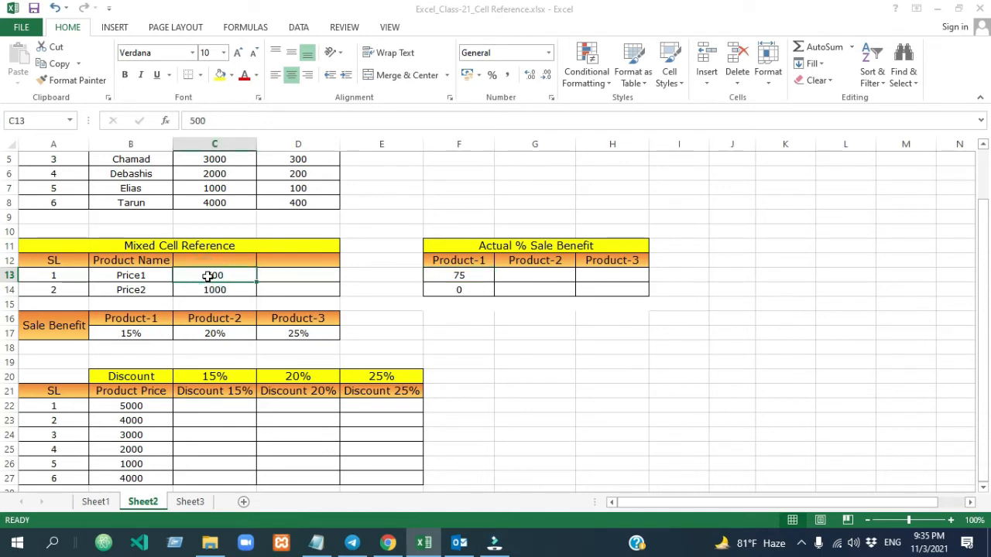
pyautogui.click(463, 279)
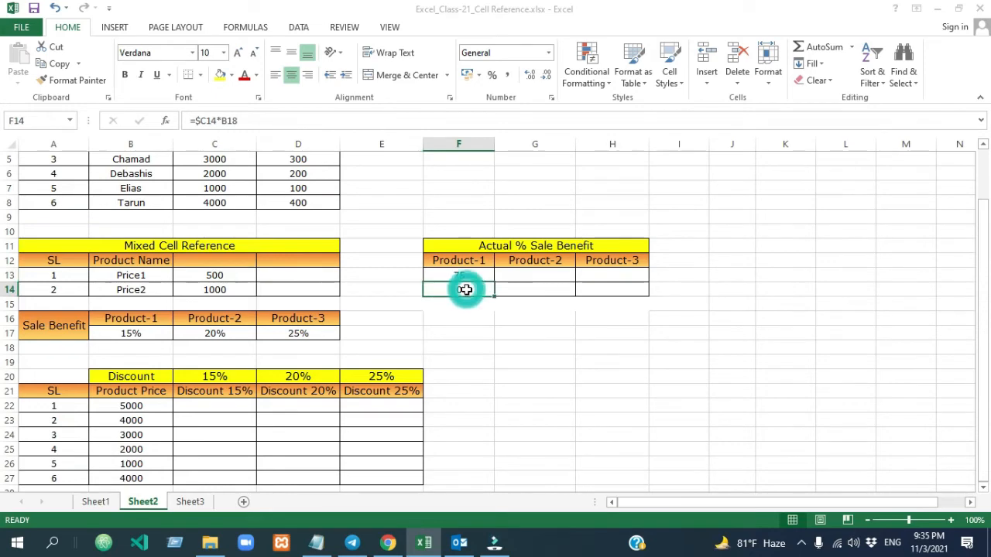
pyautogui.click(246, 122)
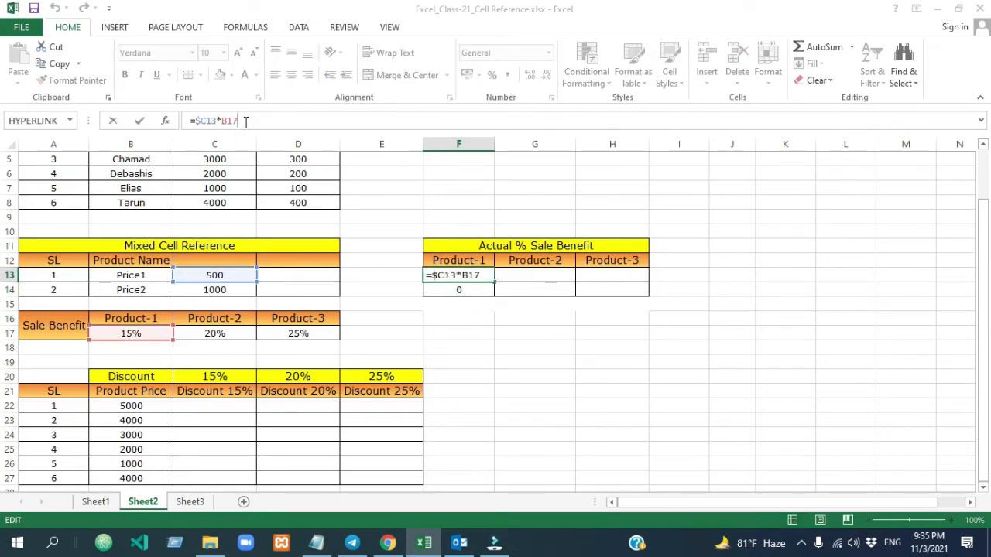
pyautogui.press('F4')
pyautogui.press('F4')
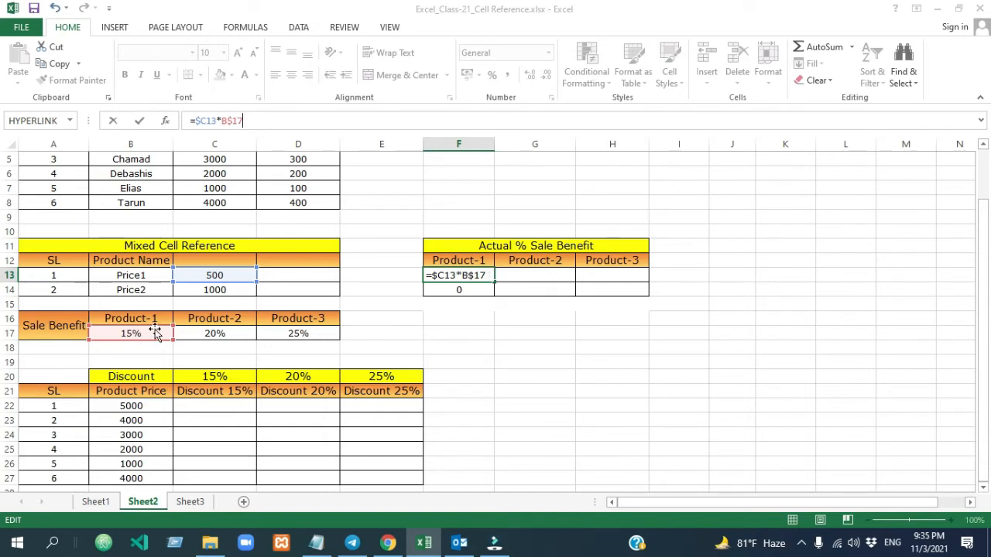
pyautogui.press('Return')
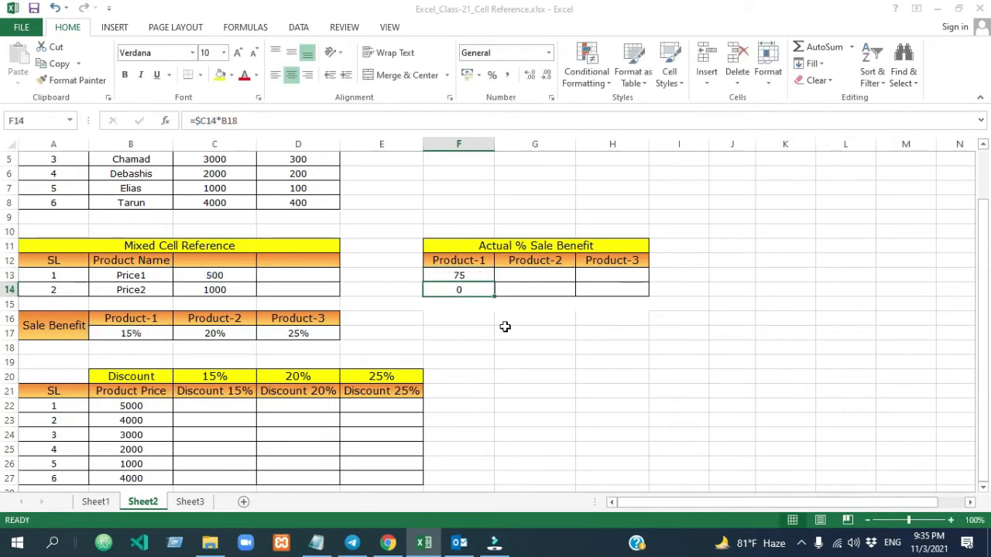
# - Fill the corrected formula from F13 down to F14 and check the cells that F14 refers to
pyautogui.click(506, 327)
pyautogui.click(483, 277)
pyautogui.moveTo(496, 284); pyautogui.dragTo(493, 295)
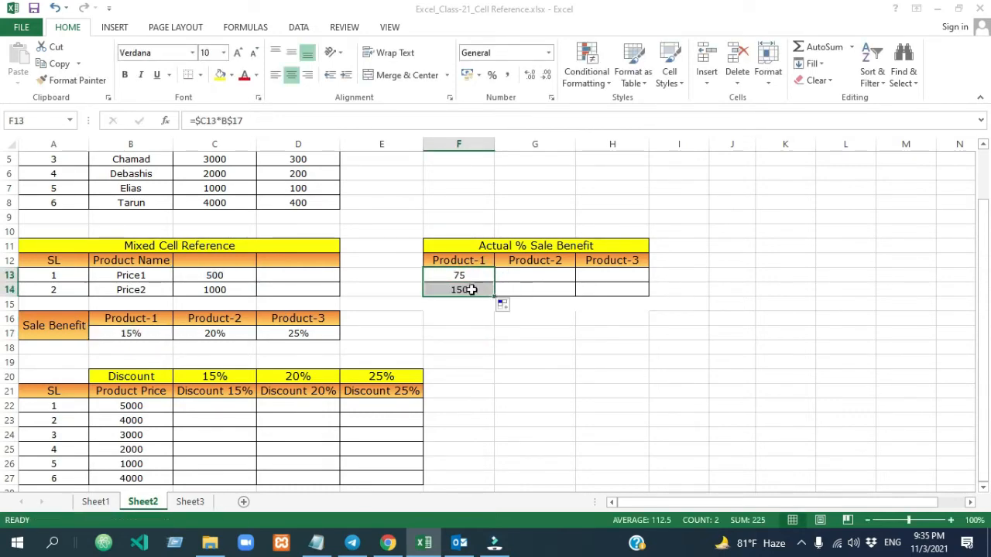
pyautogui.doubleClick(472, 290)
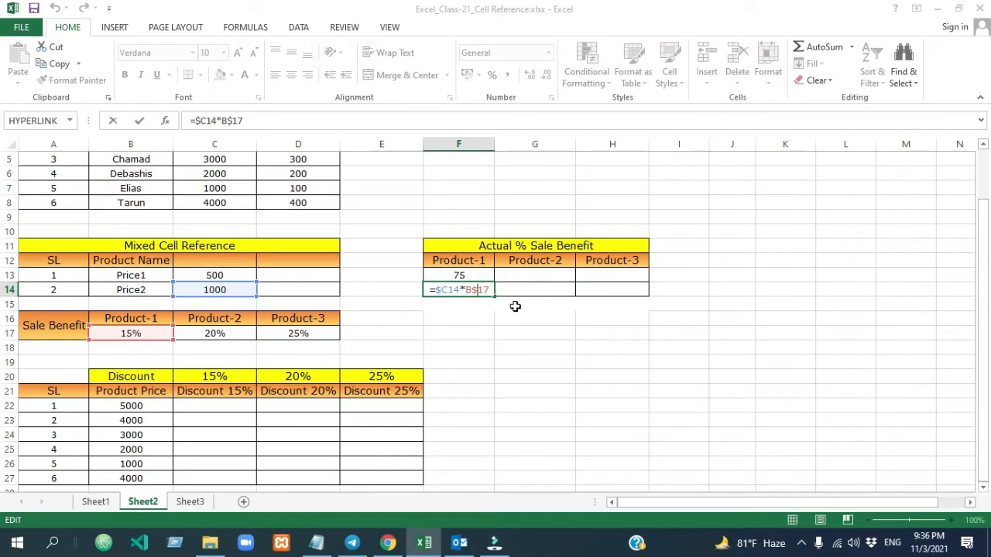
pyautogui.press('Return')
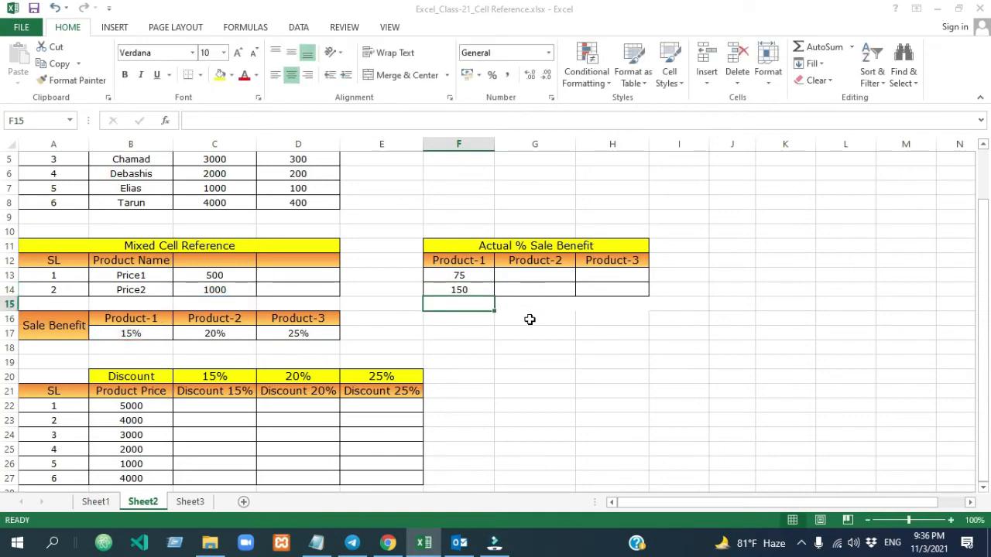
# - Fill the mixed-reference formulas from F13:F14 across to column H and inspect the references in G13:H14
pyautogui.click(464, 274)
pyautogui.moveTo(464, 275); pyautogui.dragTo(619, 296)
pyautogui.click(595, 335)
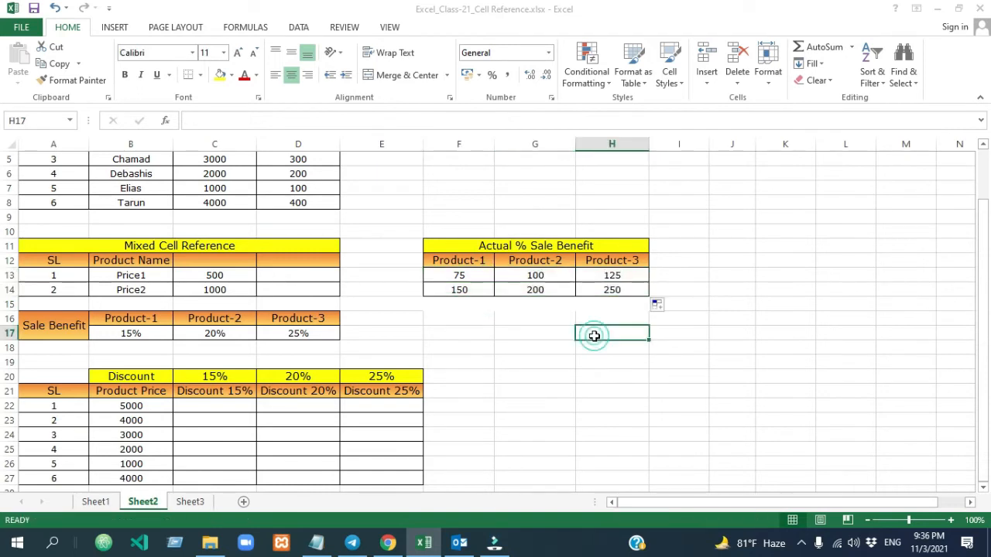
pyautogui.doubleClick(561, 290)
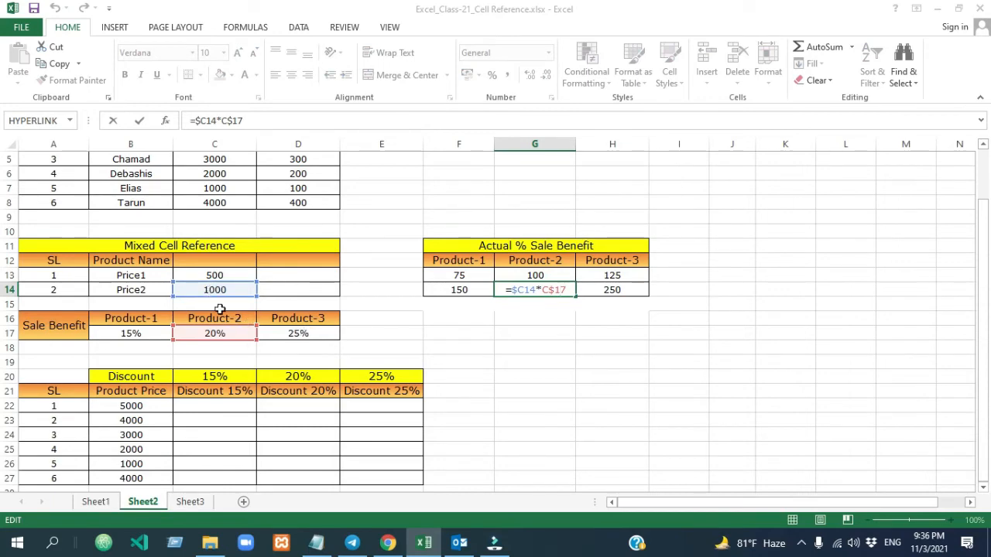
pyautogui.doubleClick(637, 291)
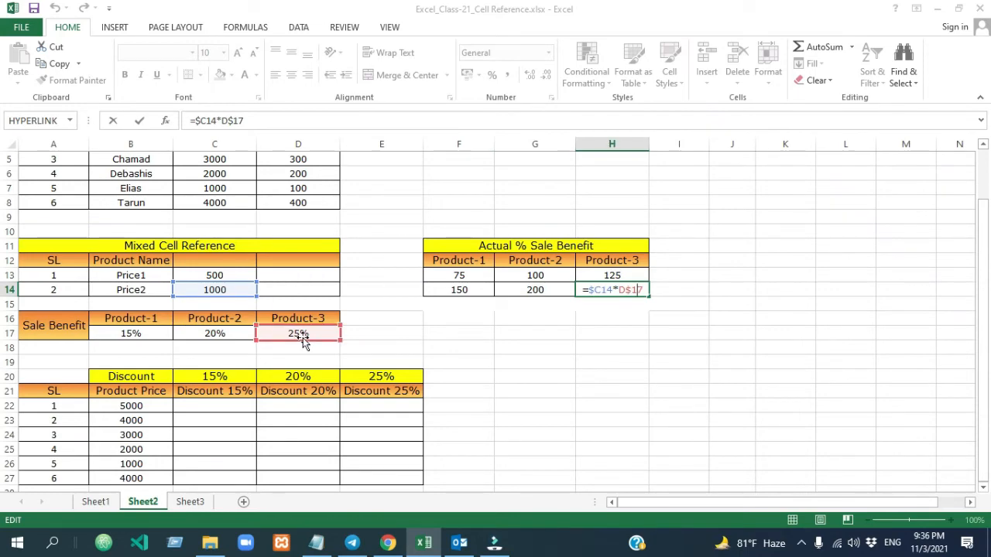
pyautogui.doubleClick(556, 274)
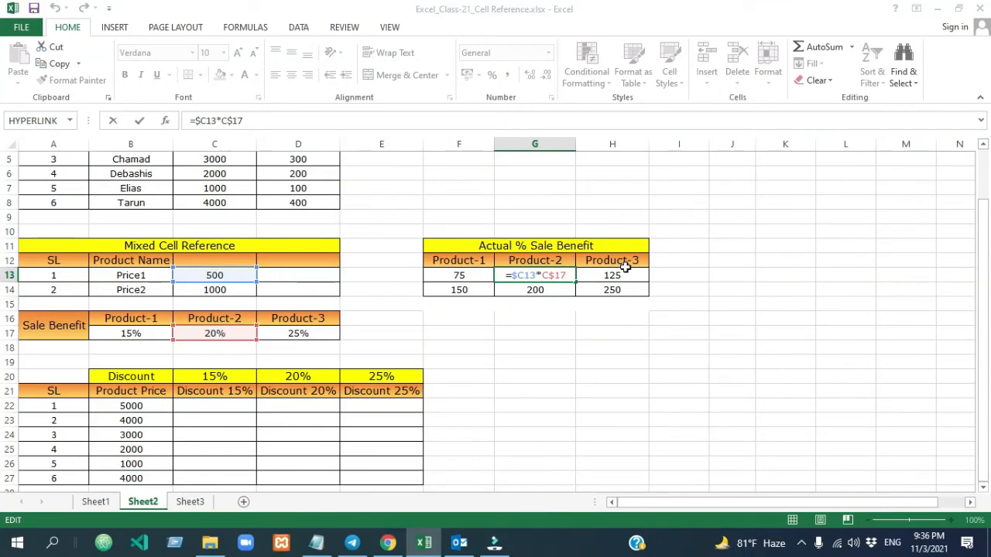
pyautogui.doubleClick(600, 275)
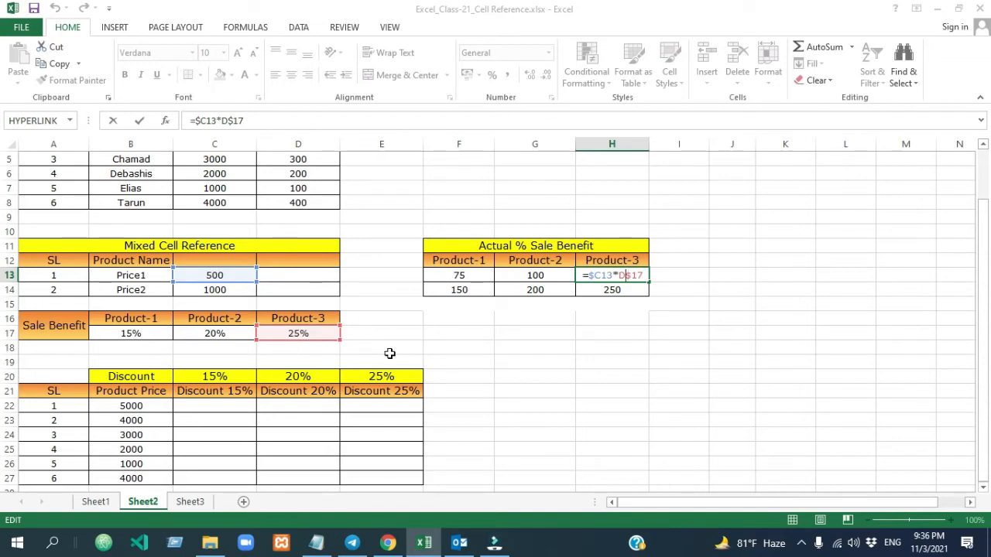
pyautogui.press('Return')
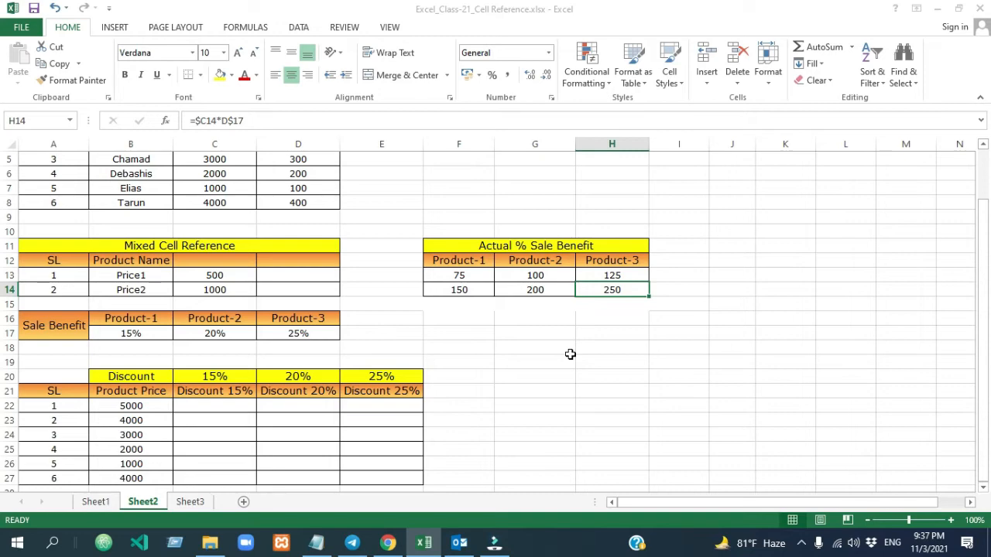
# - Enter the relative formula =B22*C20 in C22 of the Discount table
pyautogui.scroll(-1, 570, 354)
pyautogui.click(210, 362)
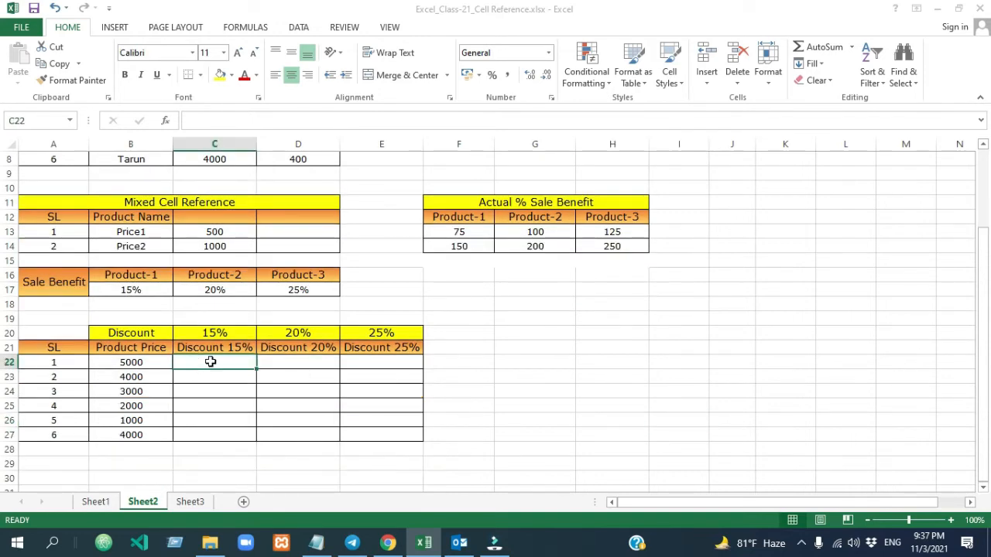
pyautogui.click(162, 360)
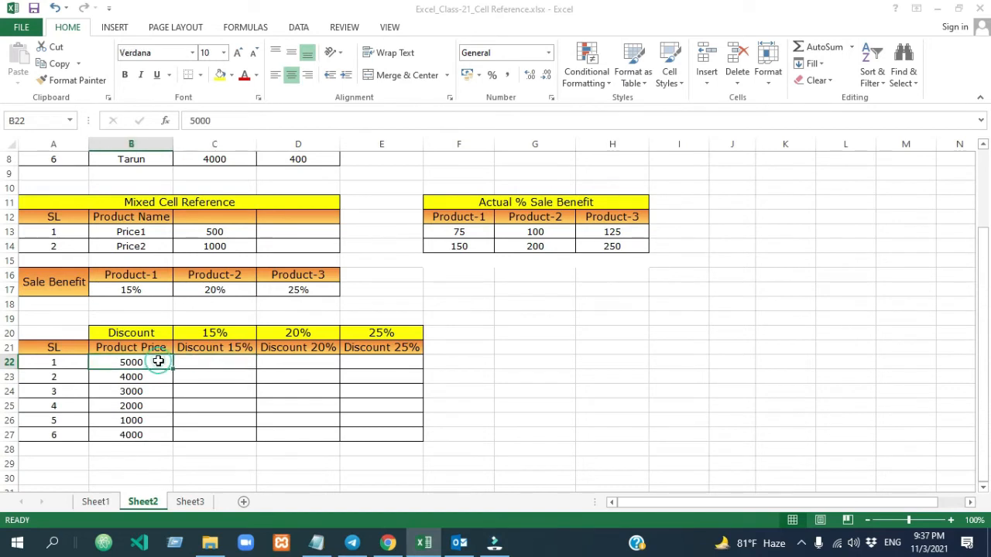
pyautogui.click(224, 360)
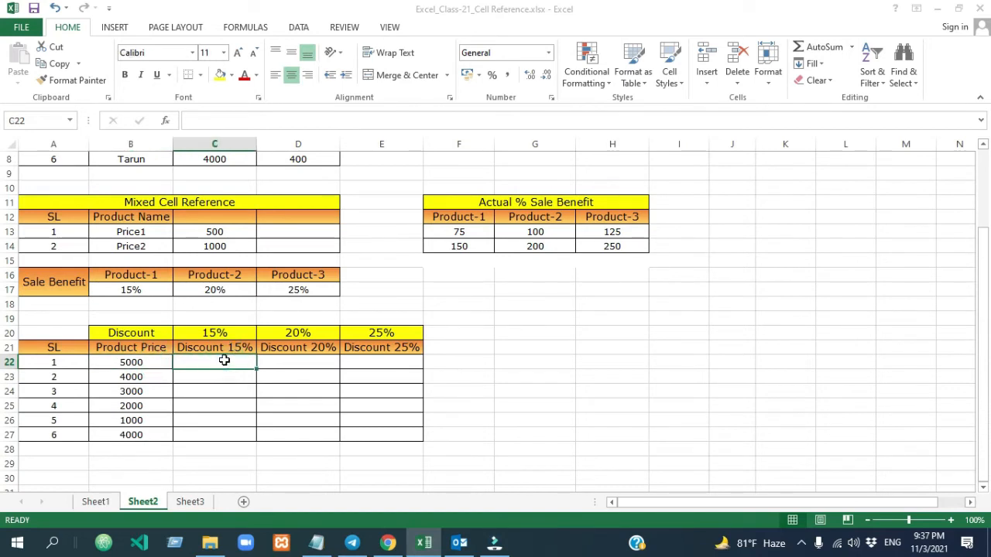
pyautogui.click(300, 360)
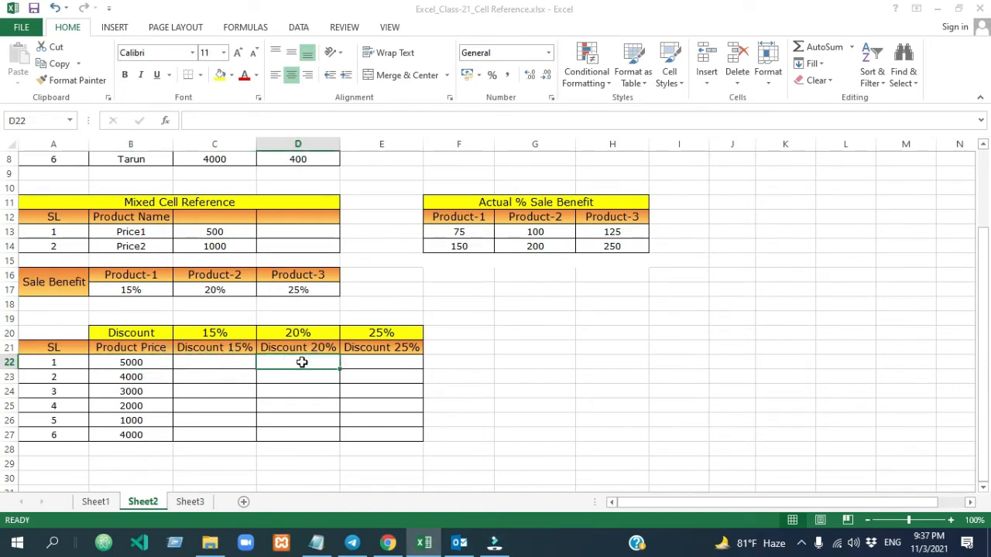
pyautogui.click(373, 363)
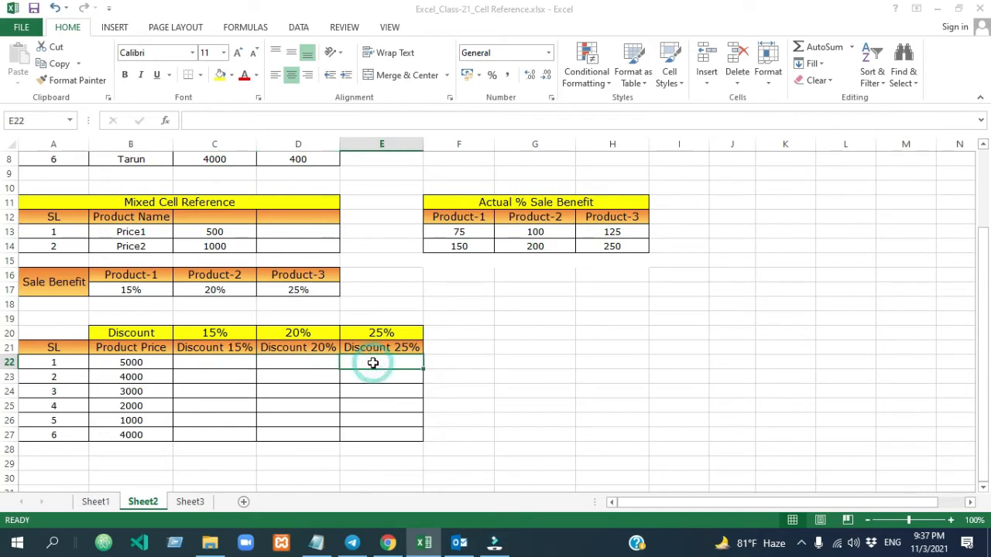
pyautogui.click(225, 362)
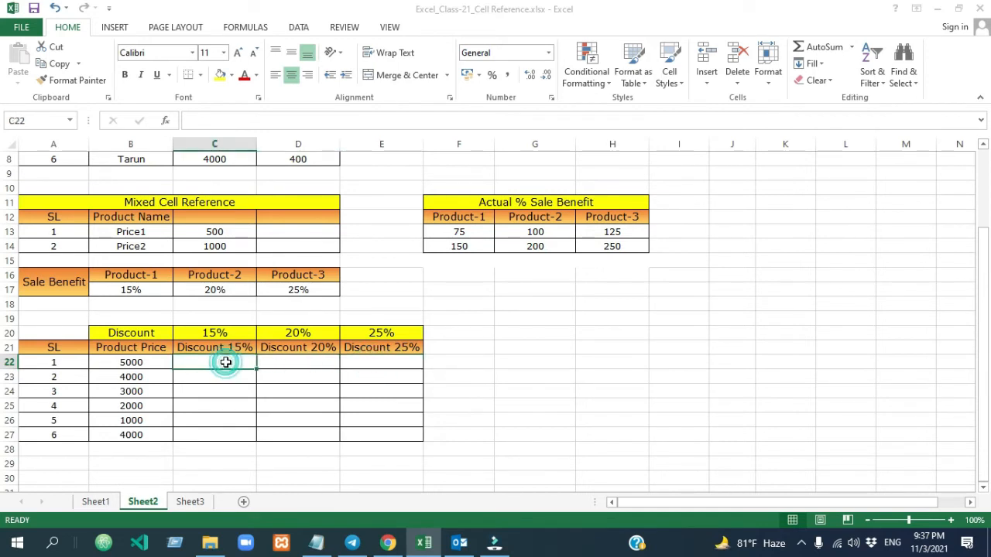
pyautogui.write('=')
pyautogui.click(145, 362)
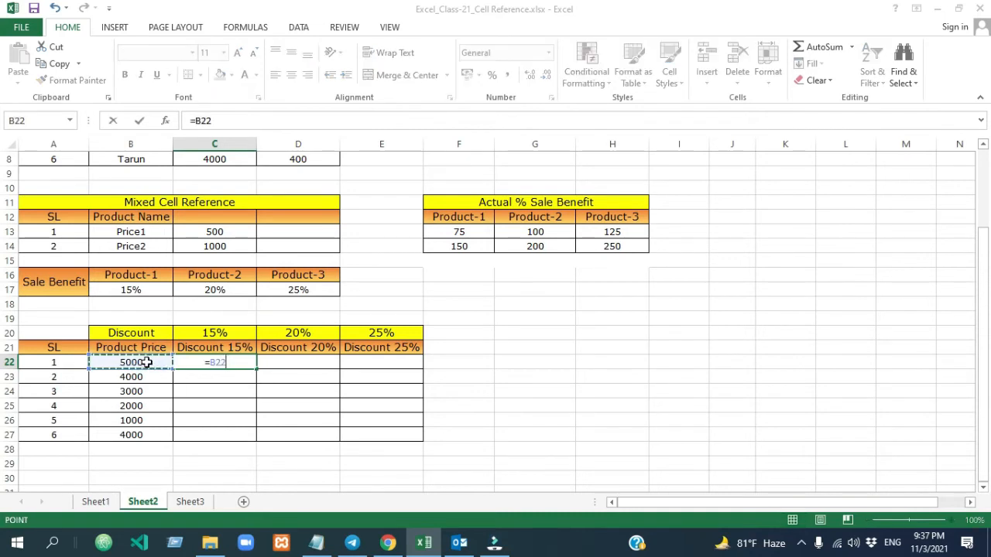
pyautogui.write('*')
pyautogui.click(234, 332)
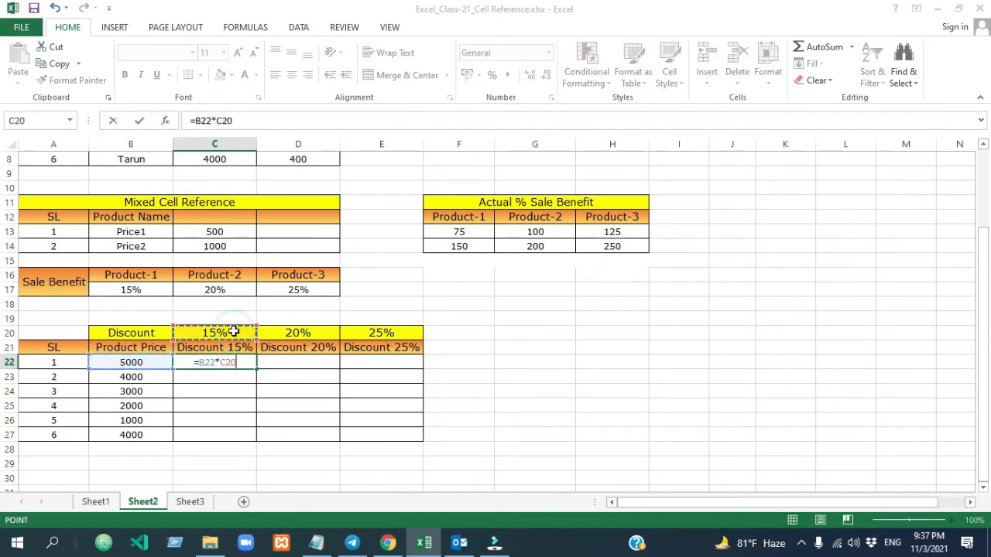
pyautogui.press('Return')
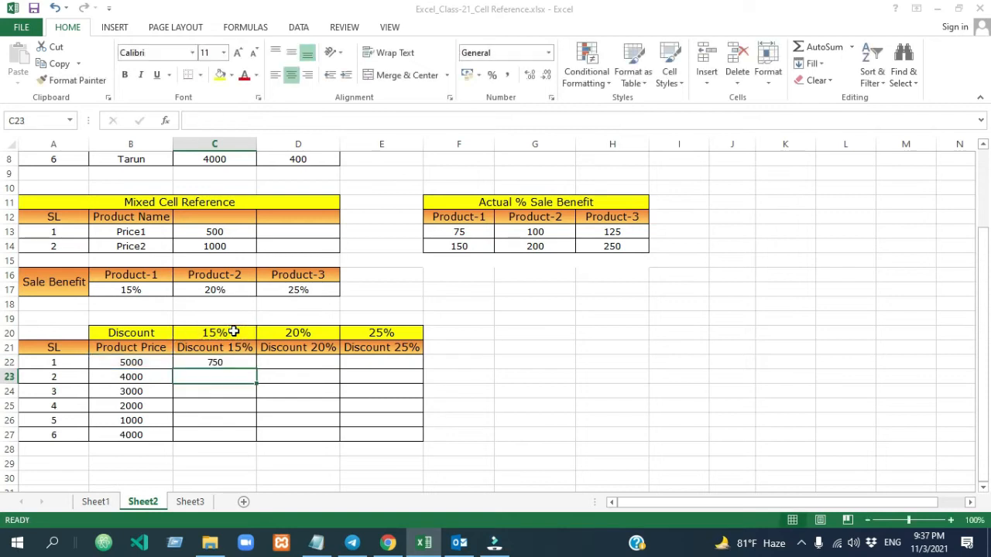
# - Try to fill the relative discount formula from C22 across to E22
pyautogui.click(230, 363)
pyautogui.moveTo(255, 368); pyautogui.dragTo(379, 367)
pyautogui.click(534, 376)
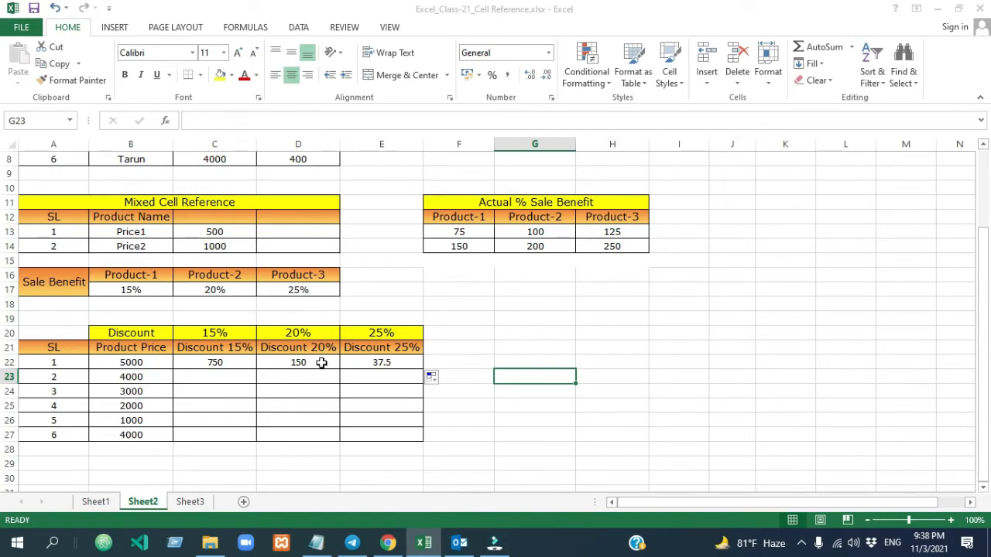
# - Examine which cells the copied discount formulas in D22 and E22 refer to, compared with the product price in B22
pyautogui.doubleClick(321, 362)
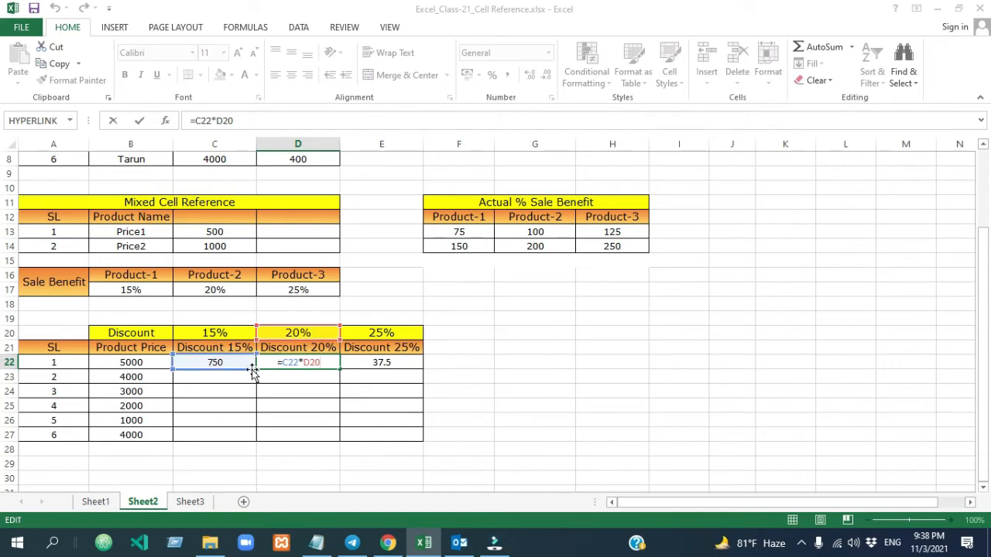
pyautogui.click(138, 361)
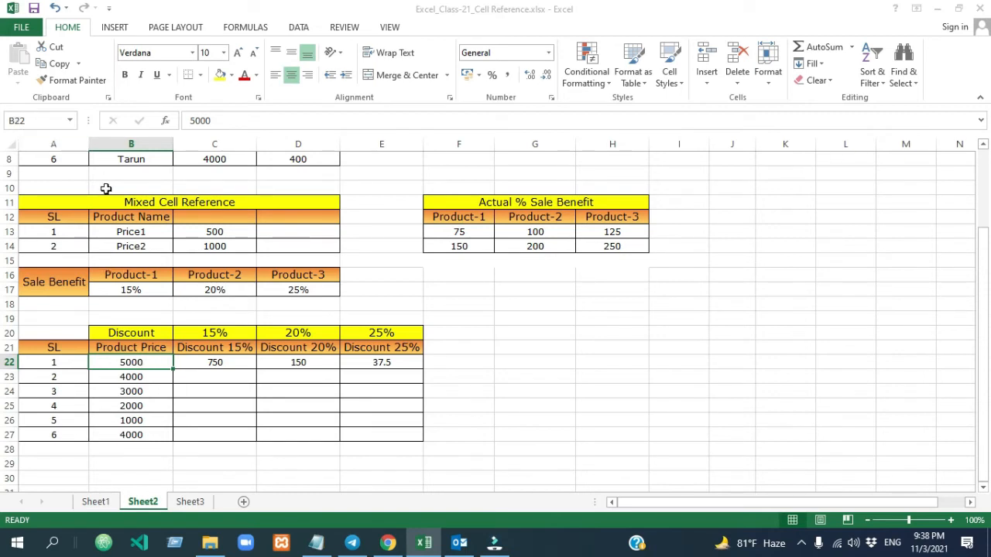
pyautogui.press('Right')
pyautogui.click(302, 361)
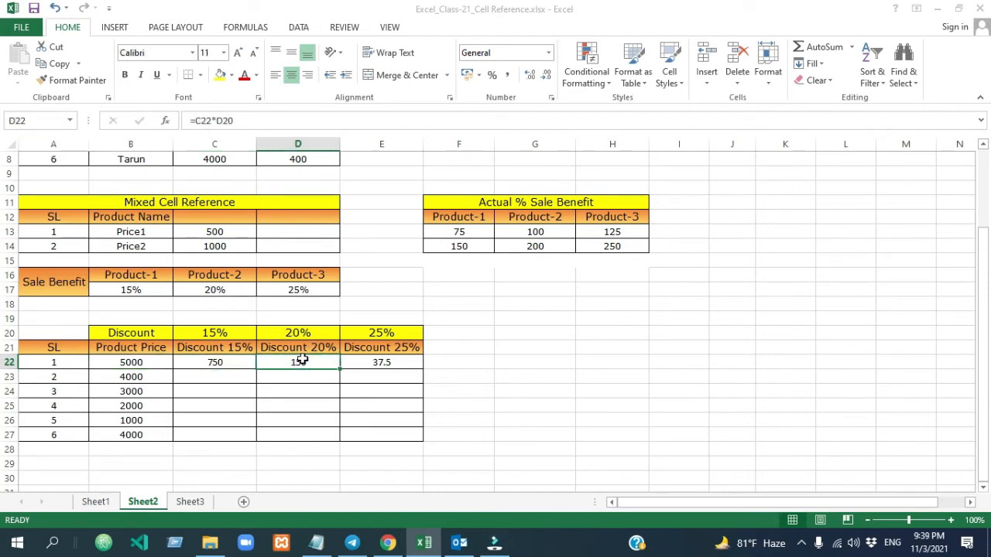
pyautogui.click(371, 361)
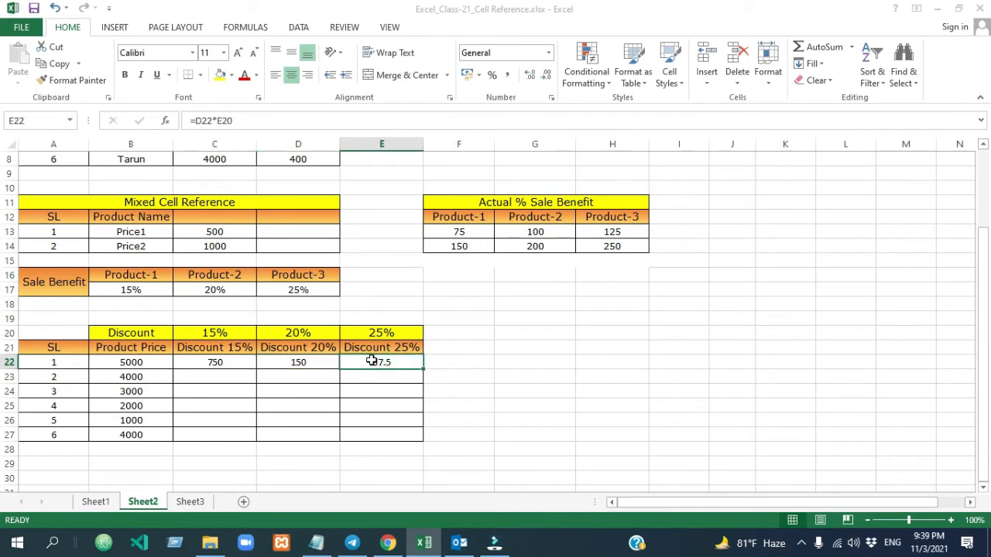
pyautogui.moveTo(240, 357); pyautogui.dragTo(297, 362)
pyautogui.doubleClick(323, 359)
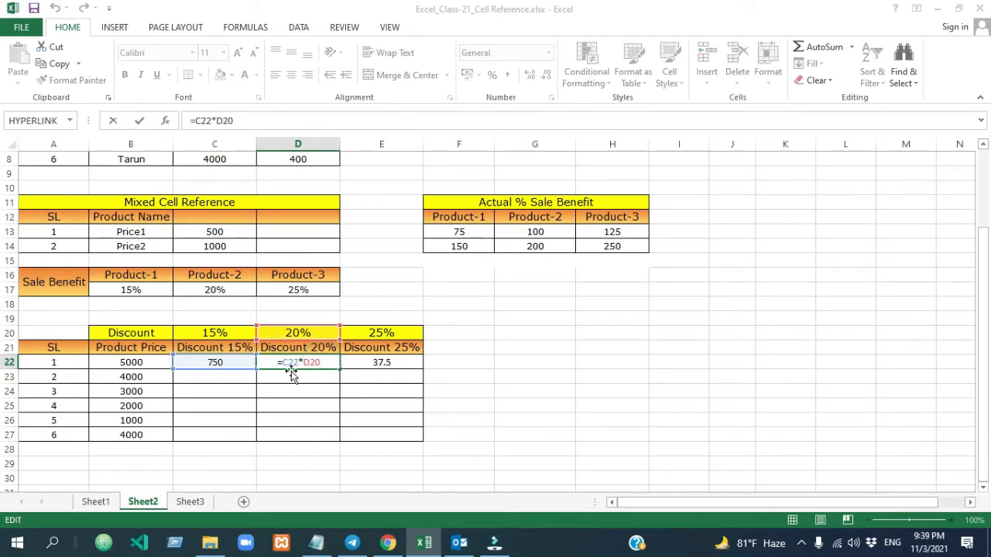
# - Clear the discount formulas from C22:E22
pyautogui.click(232, 363)
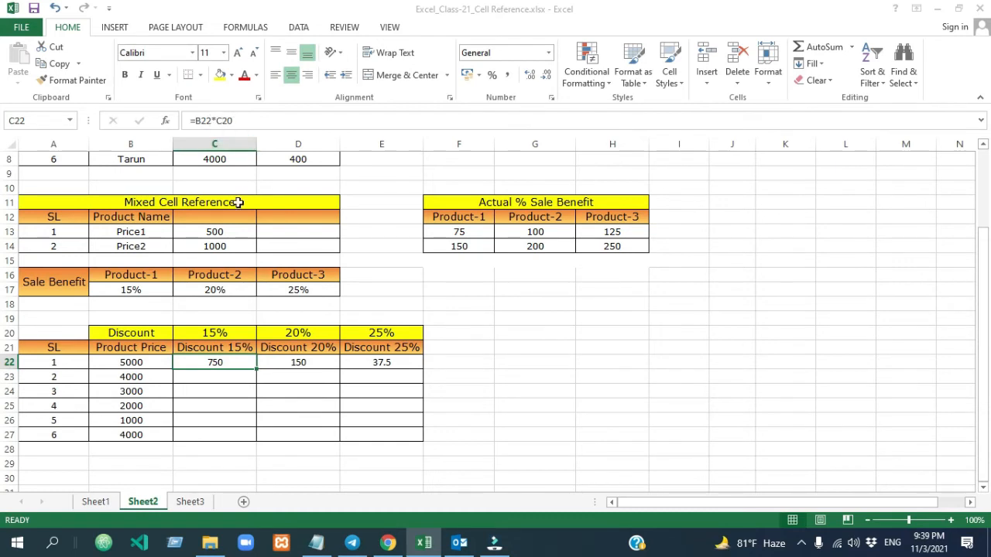
pyautogui.press('Delete')
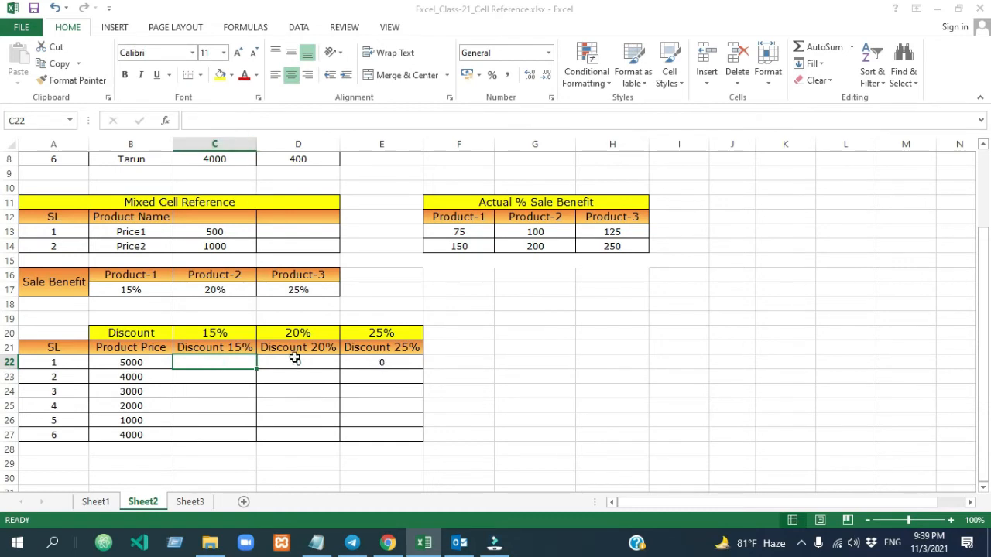
pyautogui.moveTo(298, 364); pyautogui.dragTo(372, 364)
pyautogui.press('Delete')
# - Enter =$B22*C20 in C22, locking only the column of the product price reference
pyautogui.click(246, 367)
pyautogui.write('=')
pyautogui.click(134, 364)
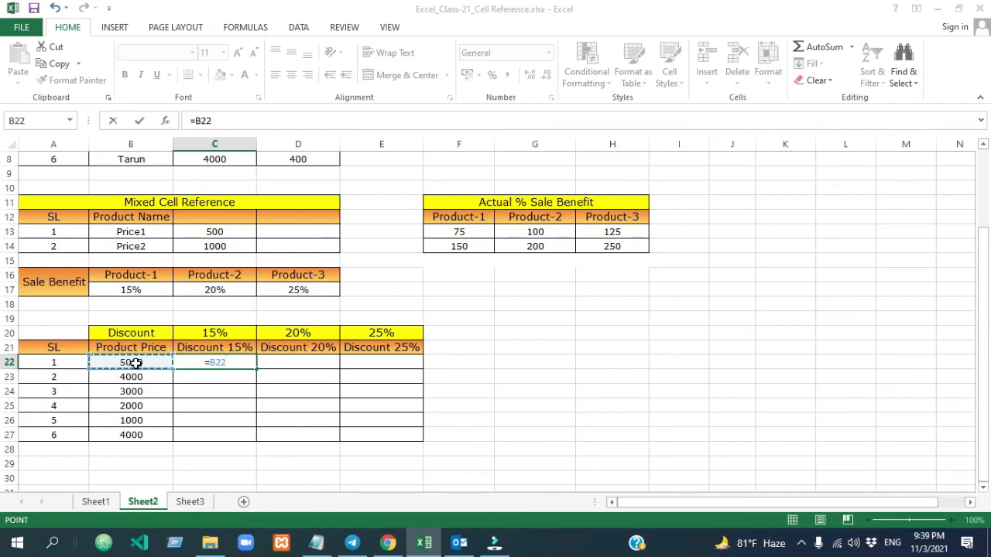
pyautogui.press('F4')
pyautogui.press('F4')
pyautogui.write('*')
pyautogui.click(216, 332)
pyautogui.press('Return')
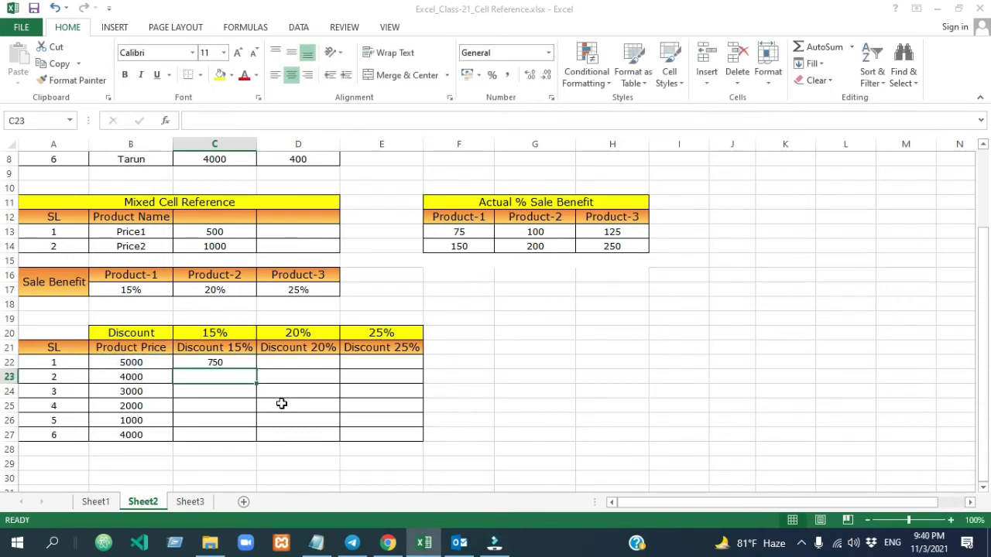
# - Fill the column-locked discount formula from C22 across to E22
pyautogui.click(268, 383)
pyautogui.click(247, 364)
pyautogui.moveTo(248, 364); pyautogui.dragTo(383, 365)
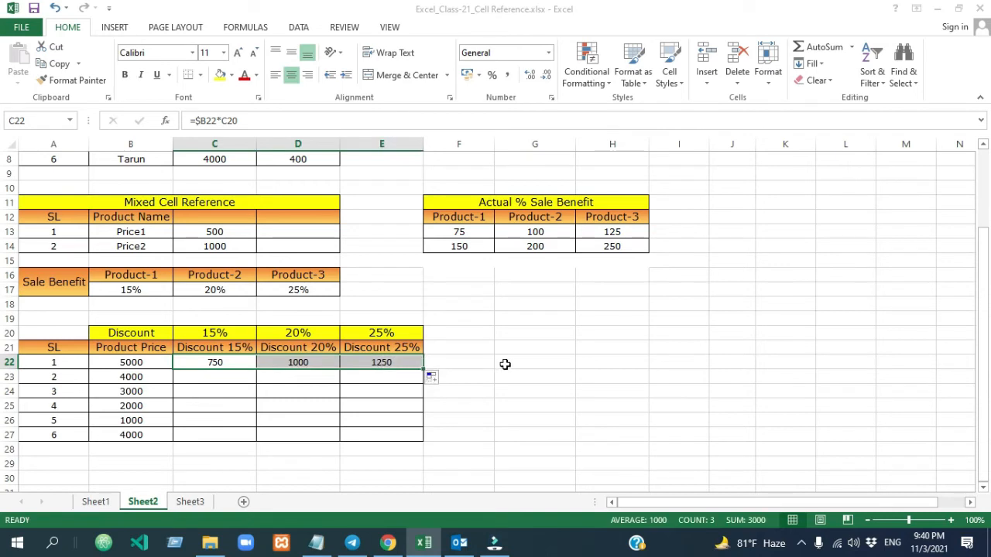
# - Check the cell references in D22 and fill the column-locked discount formula from C22 down to C27
pyautogui.click(506, 363)
pyautogui.doubleClick(318, 362)
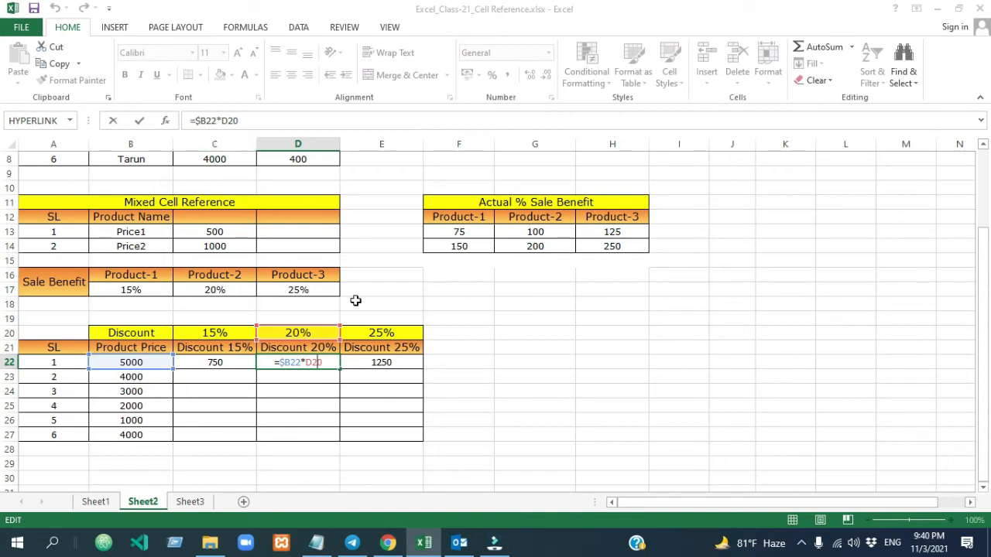
pyautogui.click(210, 361)
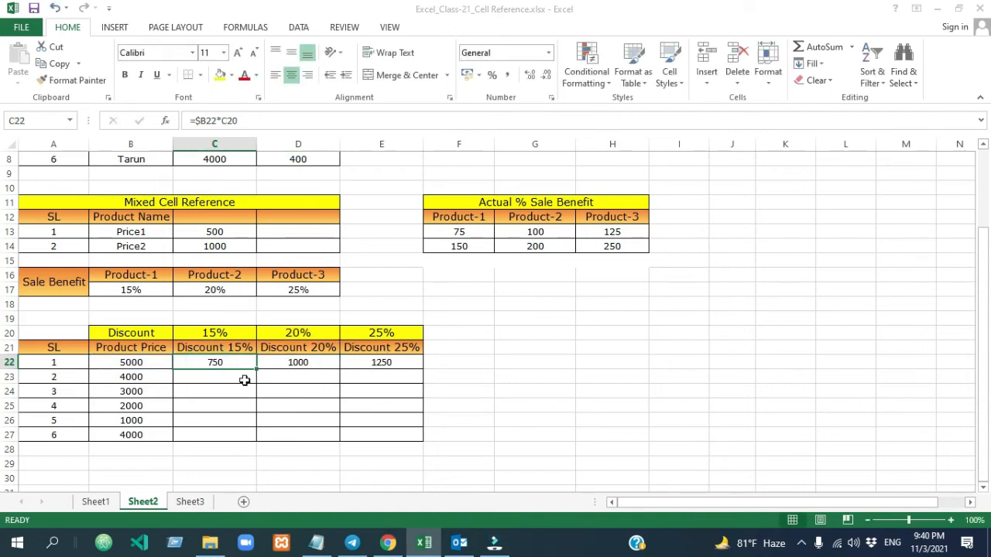
pyautogui.moveTo(256, 369); pyautogui.dragTo(254, 440)
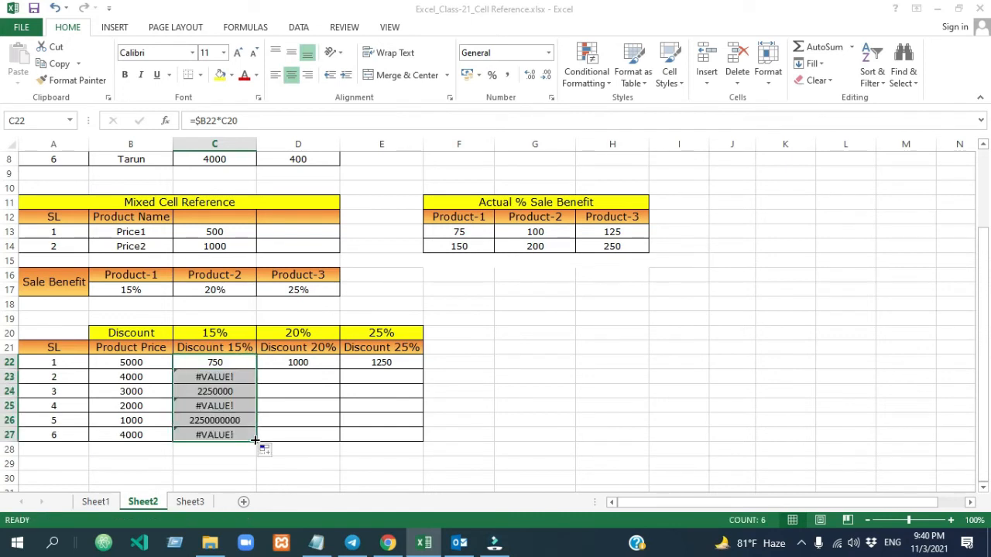
# - Compare the discount formulas in C22 and C23 and review the whole discount range C22:E27
pyautogui.click(241, 377)
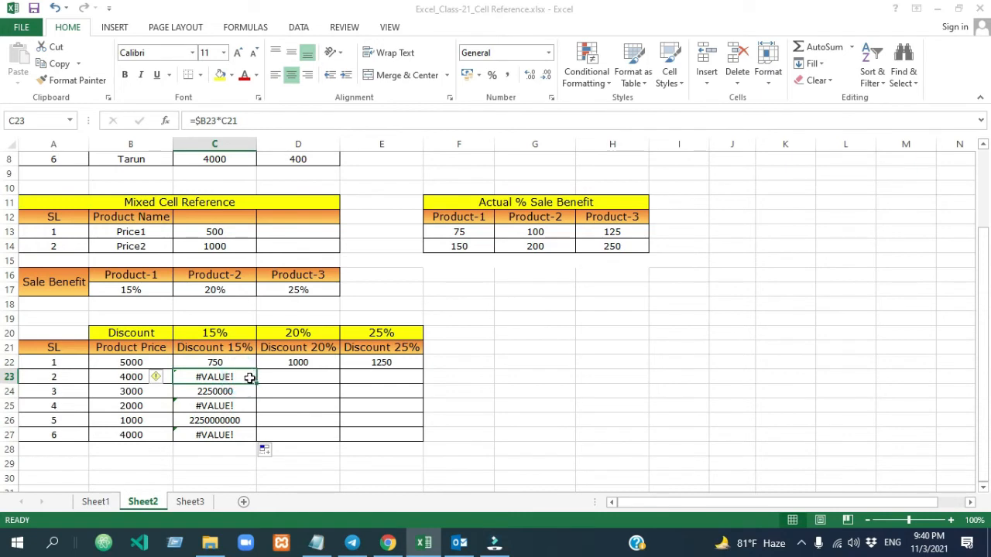
pyautogui.click(223, 362)
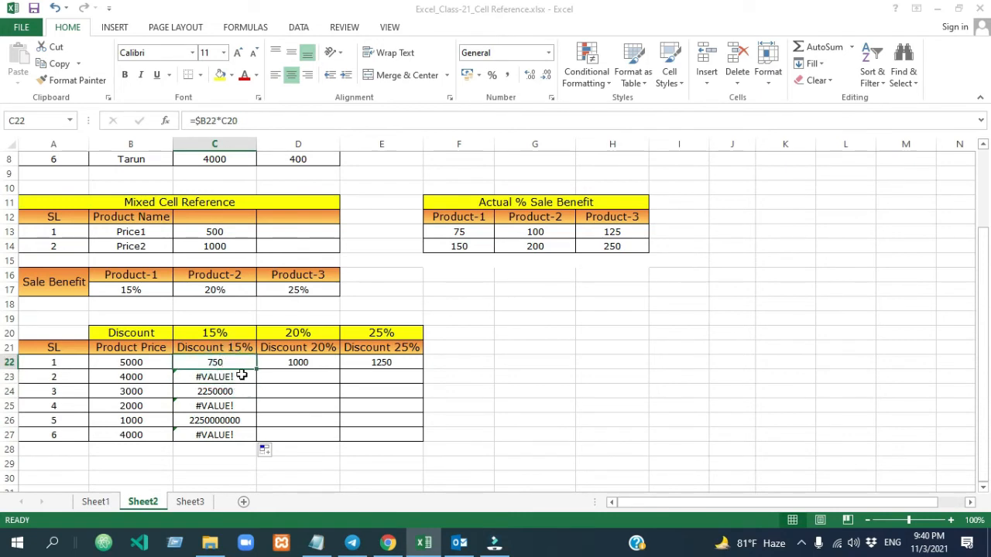
pyautogui.click(242, 375)
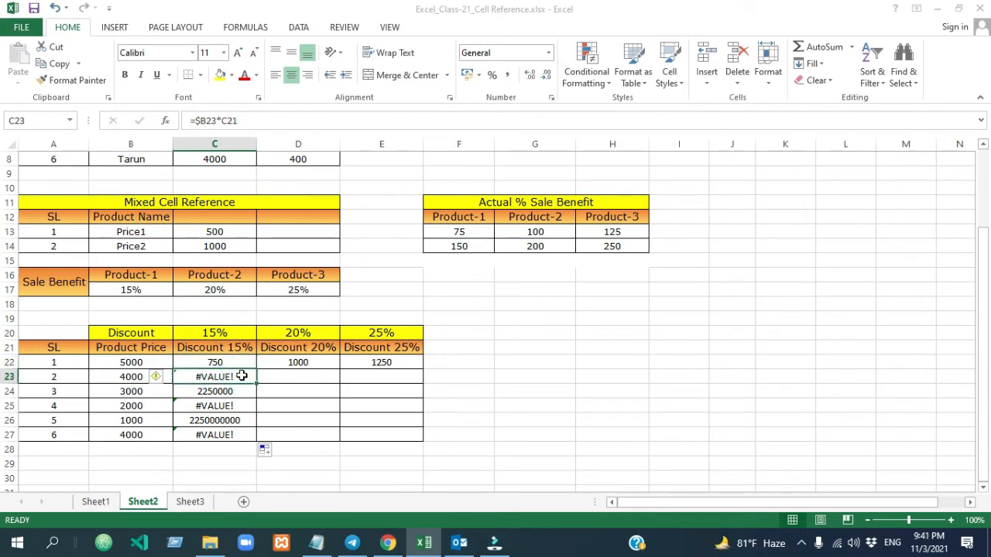
pyautogui.moveTo(241, 363); pyautogui.dragTo(381, 435)
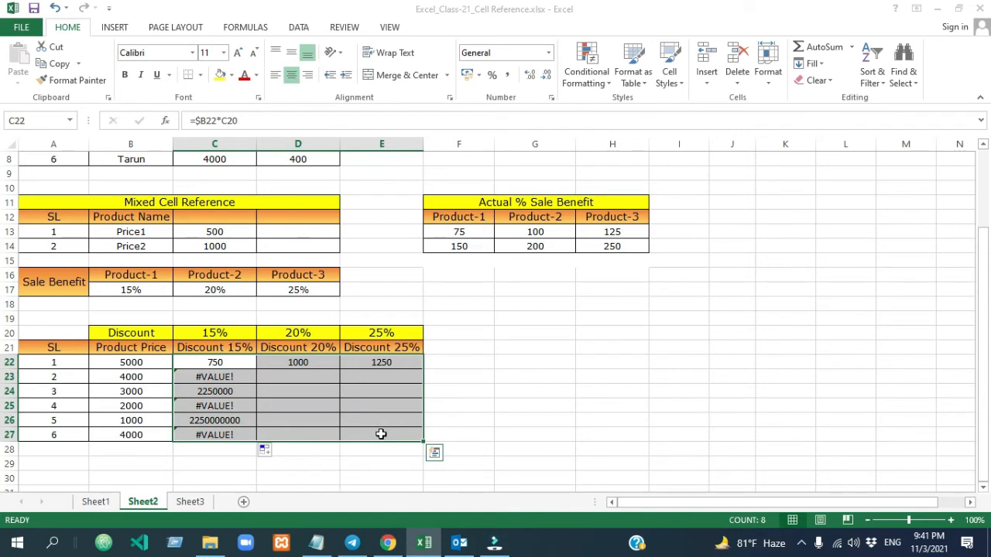
pyautogui.click(214, 362)
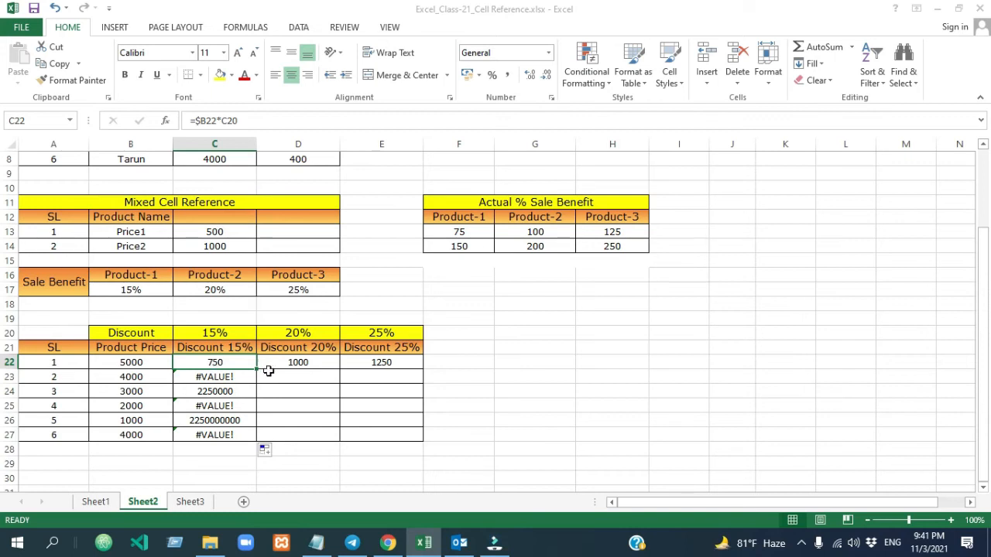
pyautogui.click(246, 362)
pyautogui.click(242, 362)
# - Examine which price and discount rate cells the formula in C23 refers to, compared with C22, especially the rate reference's row number
pyautogui.doubleClick(242, 376)
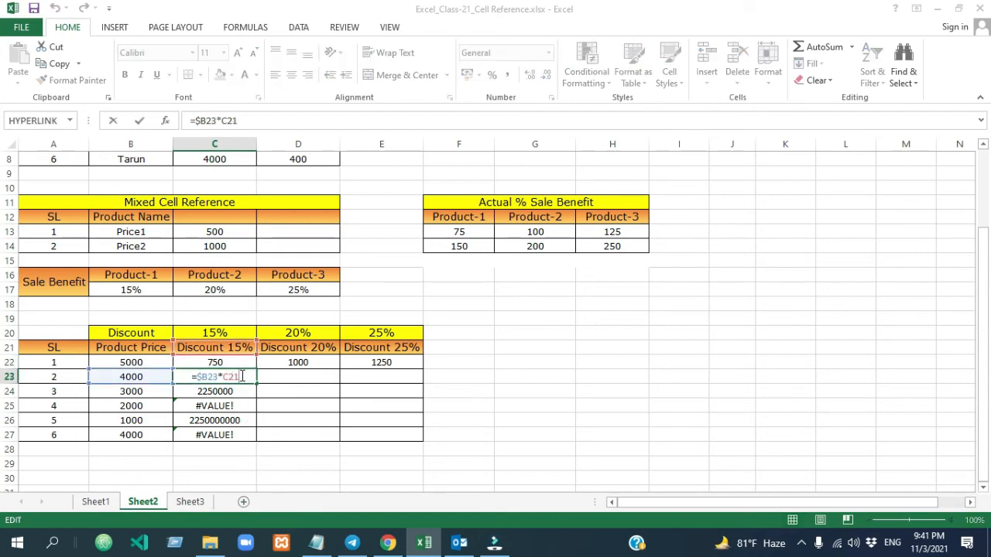
pyautogui.click(210, 332)
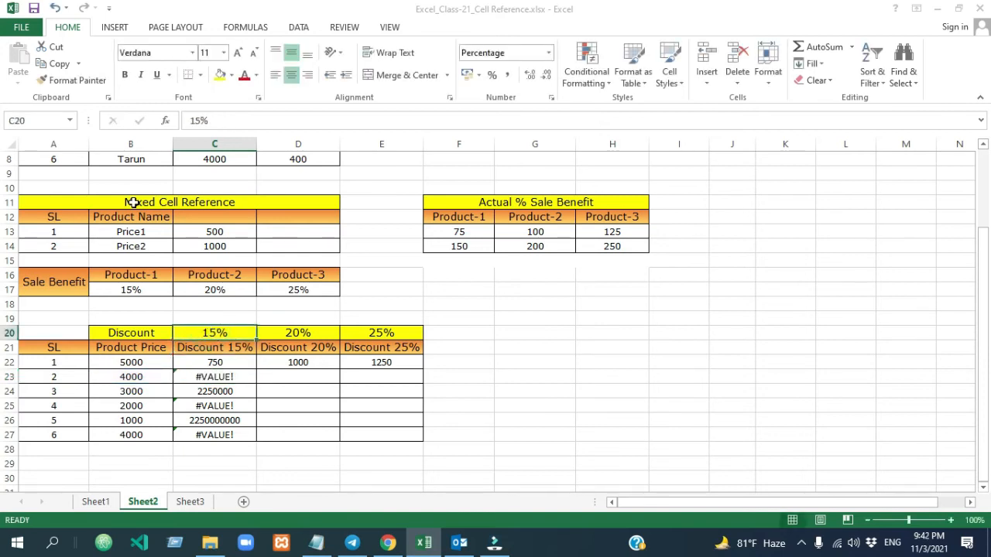
pyautogui.doubleClick(243, 376)
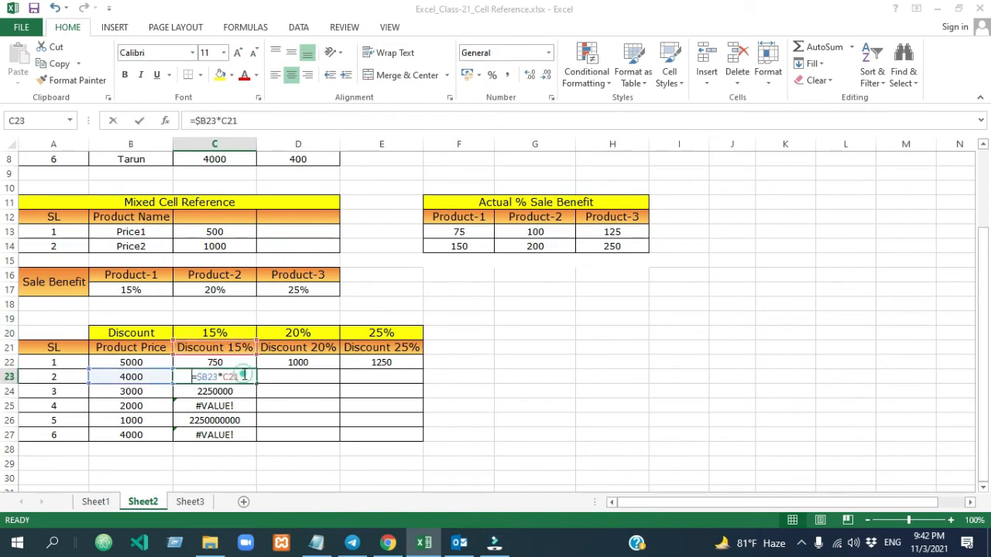
pyautogui.doubleClick(236, 361)
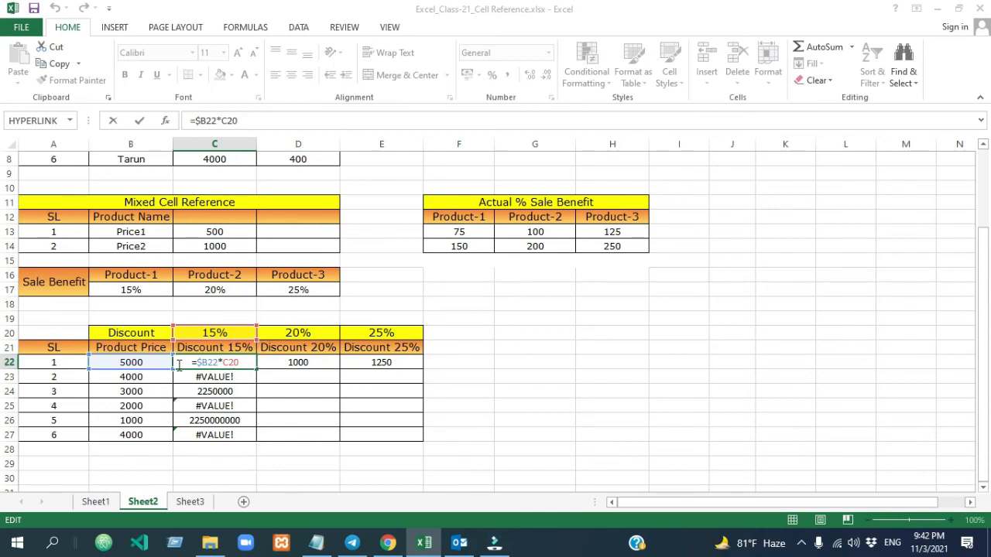
pyautogui.click(246, 377)
pyautogui.doubleClick(247, 377)
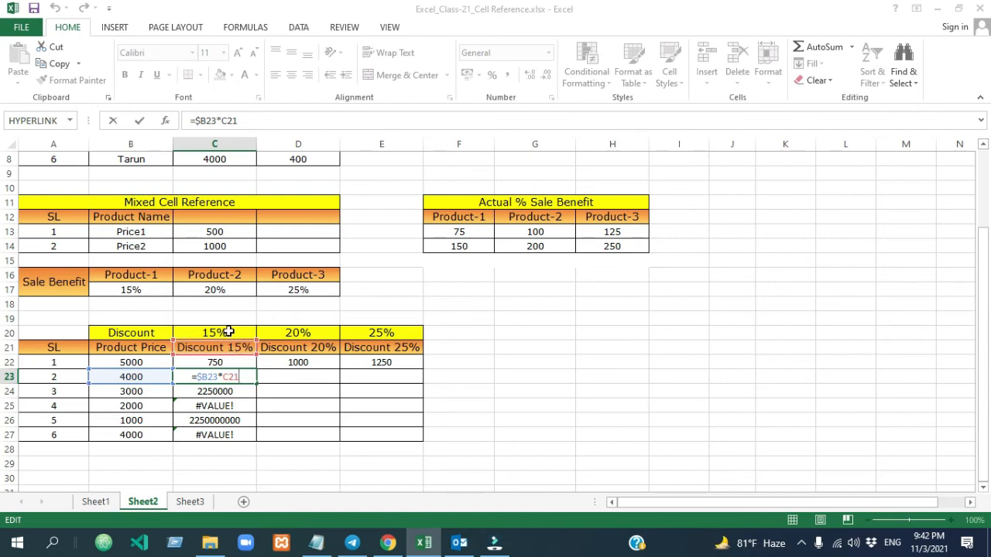
pyautogui.click(242, 380)
pyautogui.moveTo(231, 376); pyautogui.dragTo(245, 378)
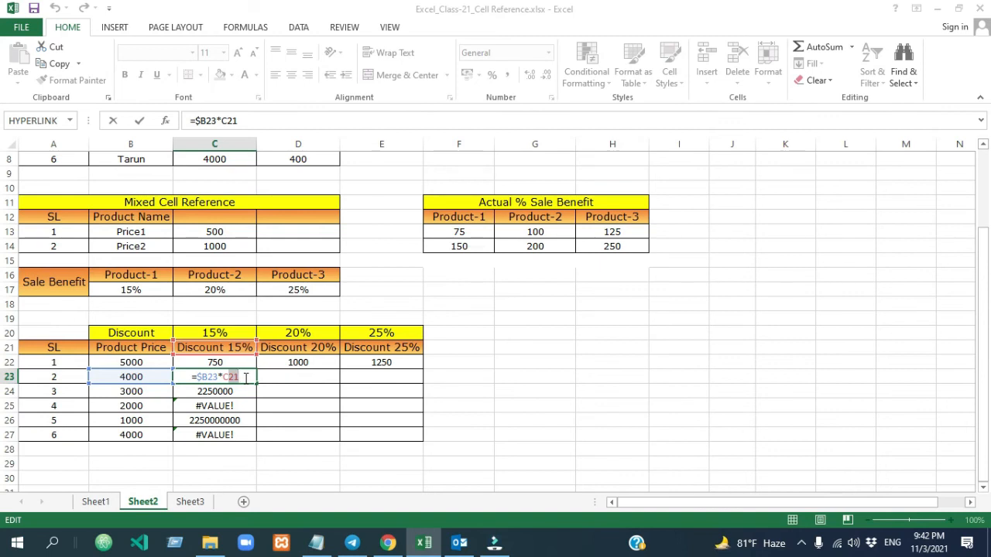
pyautogui.click(244, 377)
pyautogui.press('Return')
pyautogui.press('Down')
pyautogui.press('Down')
# - Clear the copied discount formulas from C23:C27 and D22:E22, keeping the one in C22
pyautogui.moveTo(219, 375); pyautogui.dragTo(215, 435)
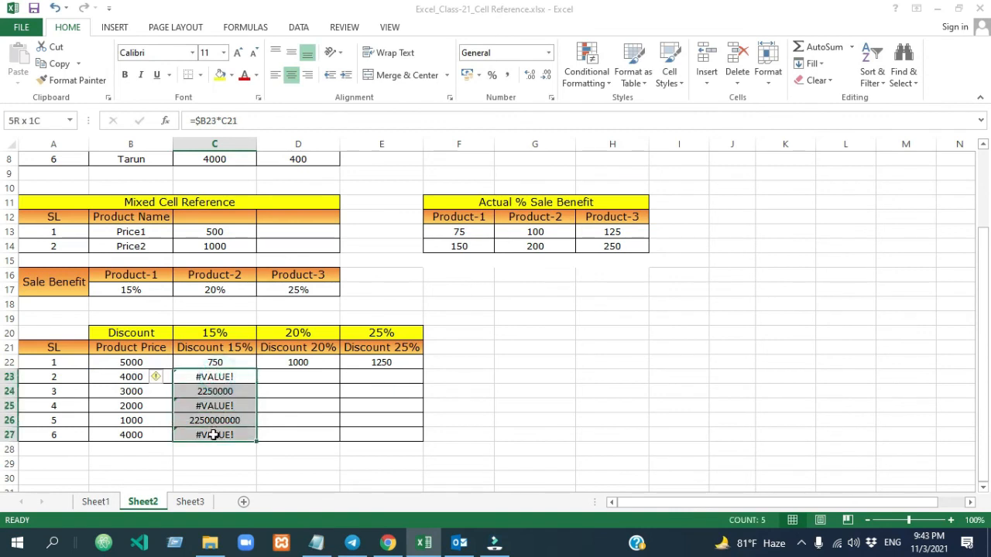
pyautogui.press('Delete')
pyautogui.moveTo(286, 360); pyautogui.dragTo(390, 359)
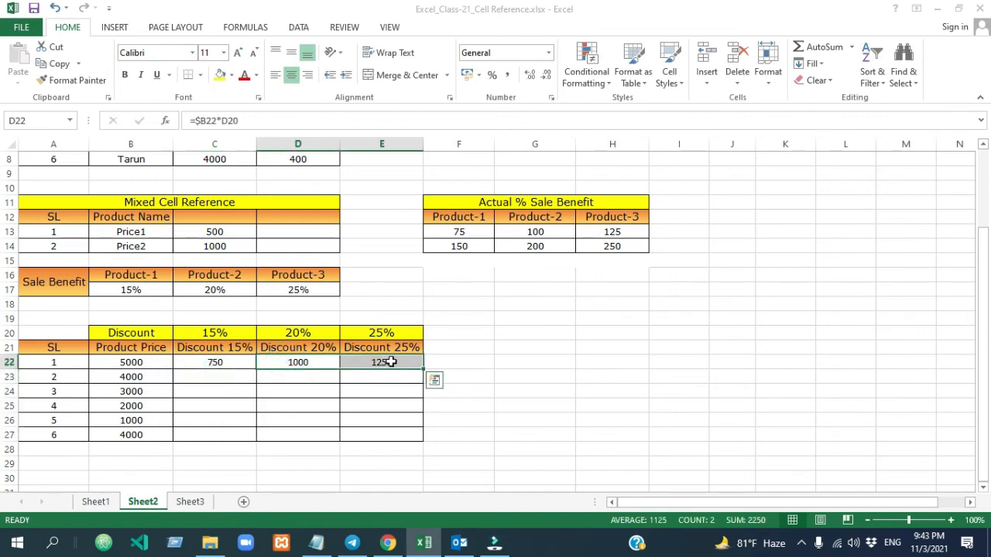
pyautogui.press('Delete')
# - Lock the row of the discount rate in C22 so the formula is =$B22*C$20, and fill it through C22:E27
pyautogui.click(221, 364)
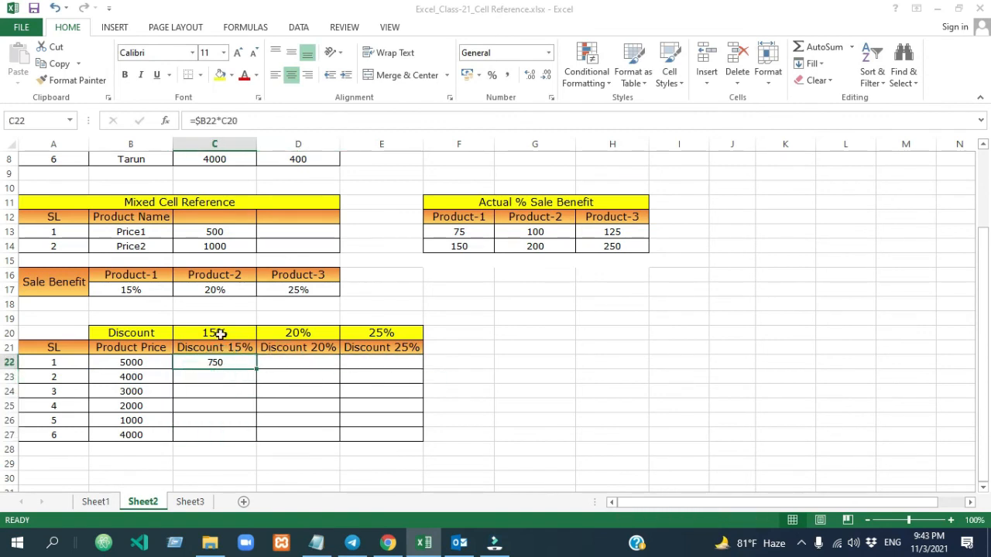
pyautogui.click(247, 120)
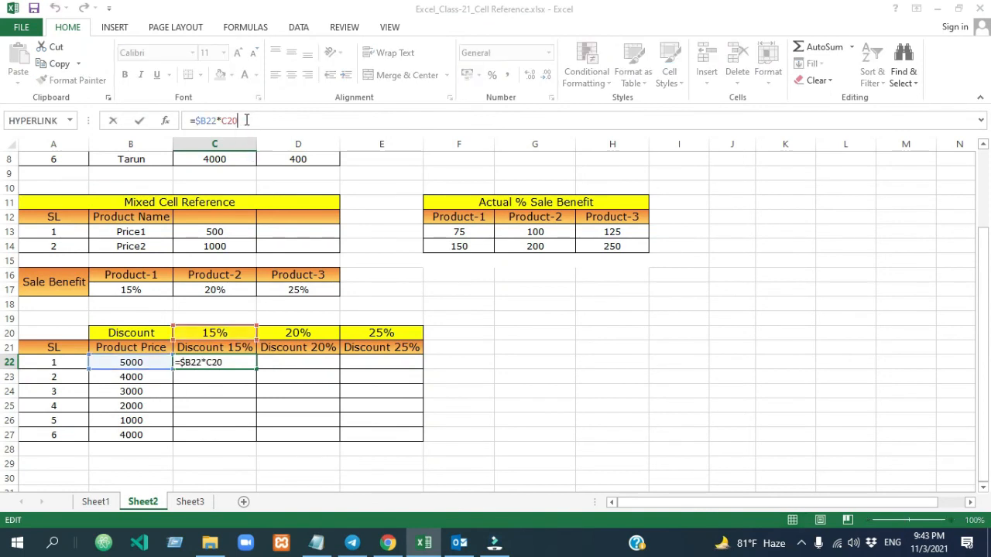
pyautogui.press('F4')
pyautogui.press('F4')
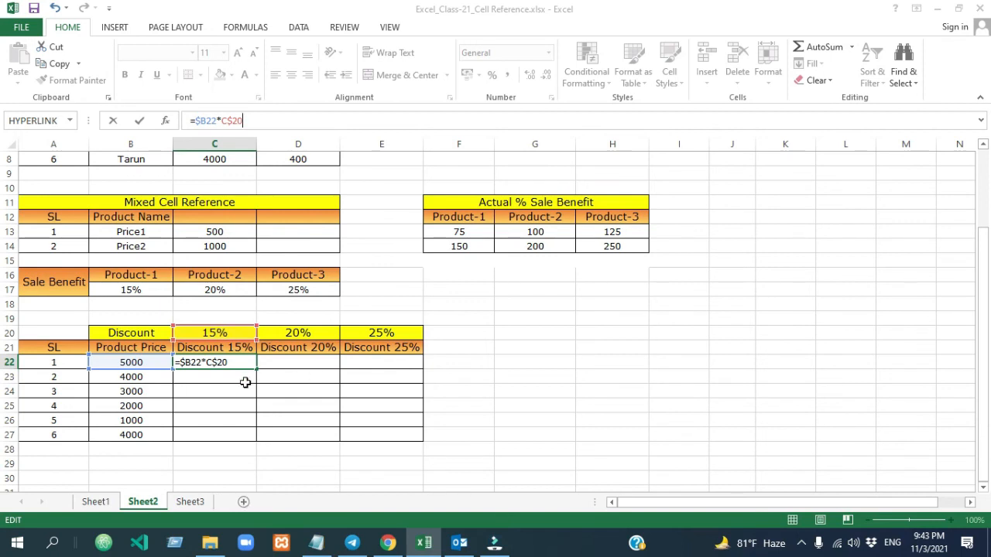
pyautogui.hotkey('ctrl', 'Return')
pyautogui.moveTo(256, 369); pyautogui.dragTo(388, 438)
pyautogui.click(597, 393)
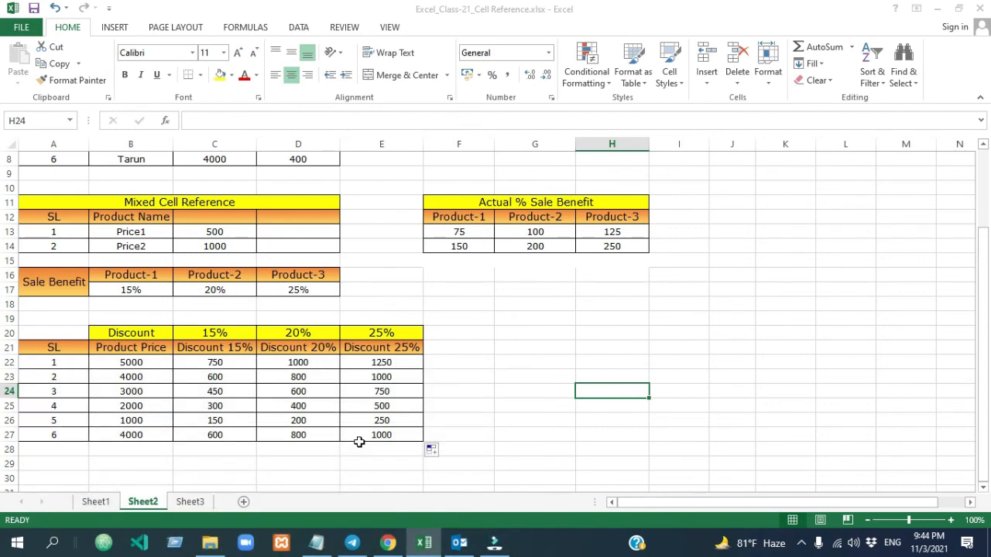
# - Examine which product price and discount rate cells the filled formula in D24 refers to
pyautogui.doubleClick(327, 391)
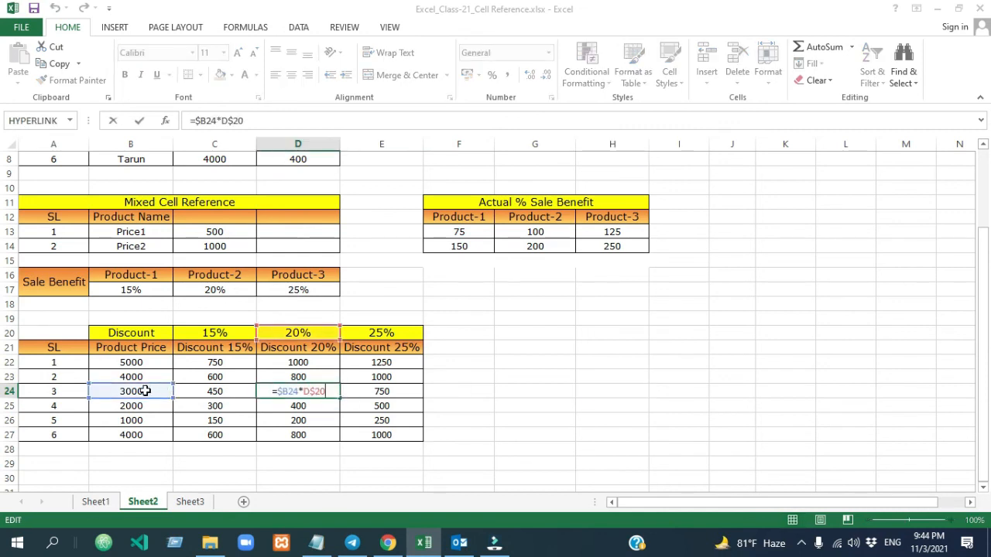
pyautogui.press('Return')
pyautogui.click(321, 391)
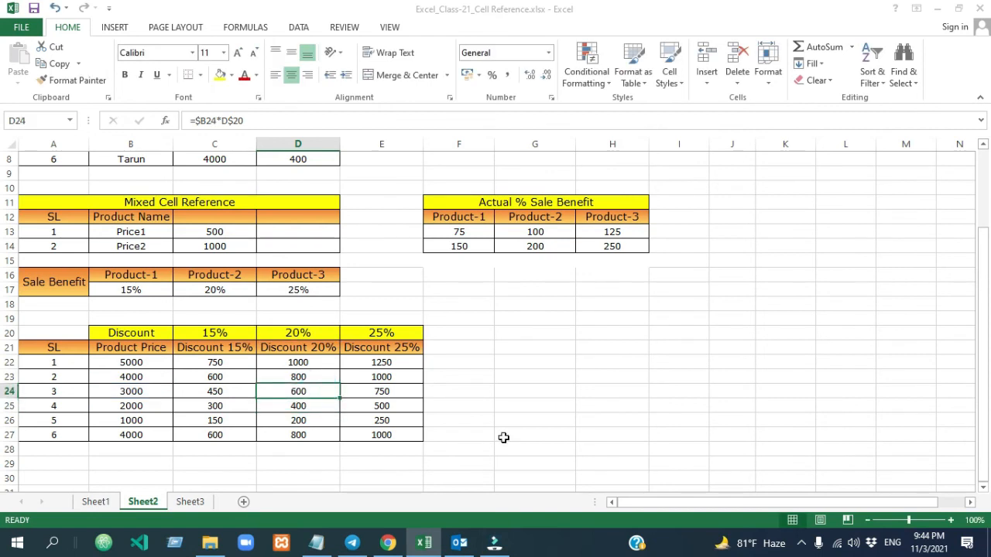